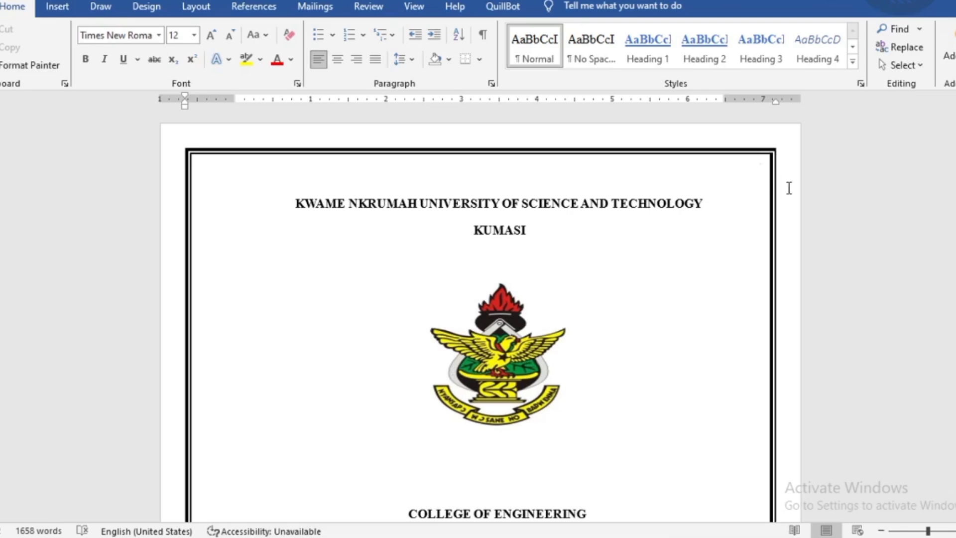
pyautogui.scroll(-3, 738, 215)
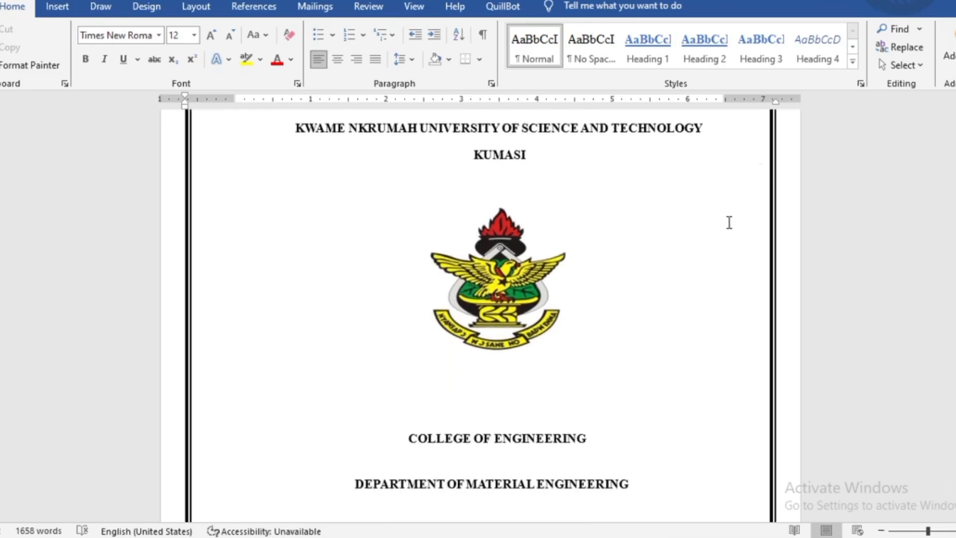
pyautogui.scroll(3, 732, 202)
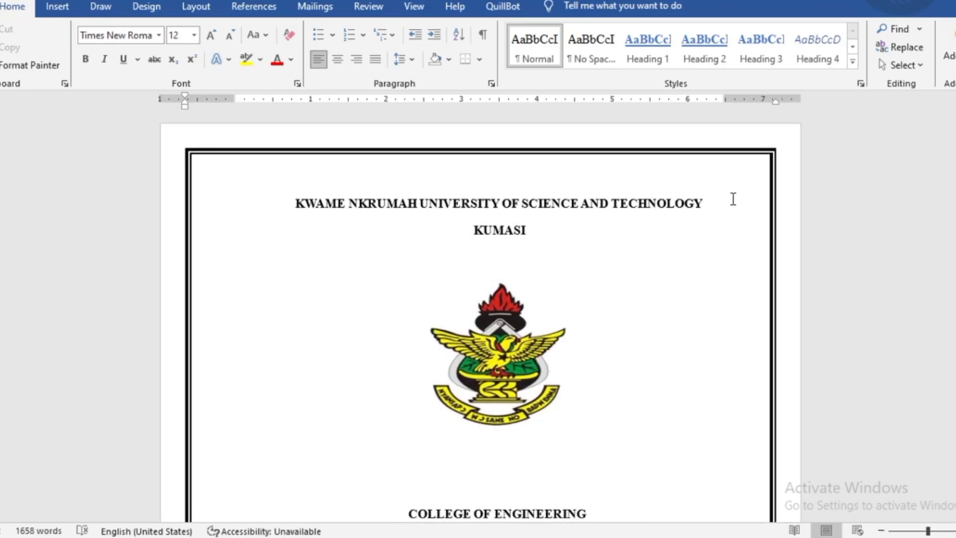
pyautogui.scroll(-9, 733, 199)
pyautogui.scroll(8, 733, 201)
# Step: Apply a 3-D page border to the first page of this section only
pyautogui.click(152, 6)
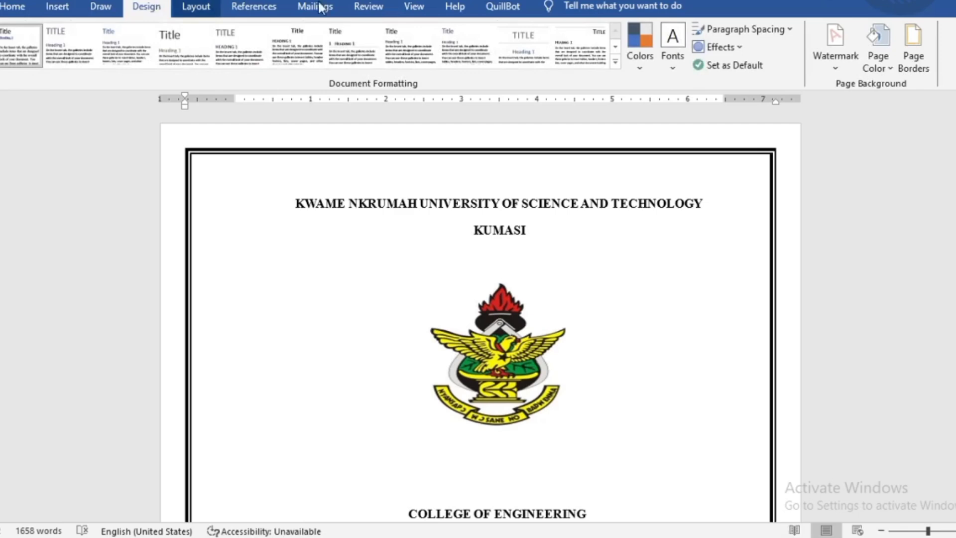
pyautogui.click(919, 55)
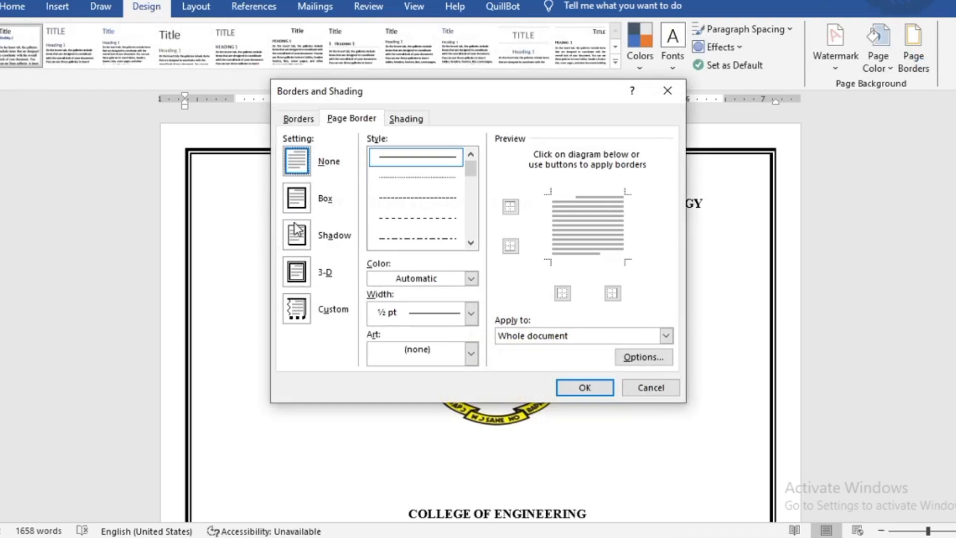
pyautogui.click(296, 199)
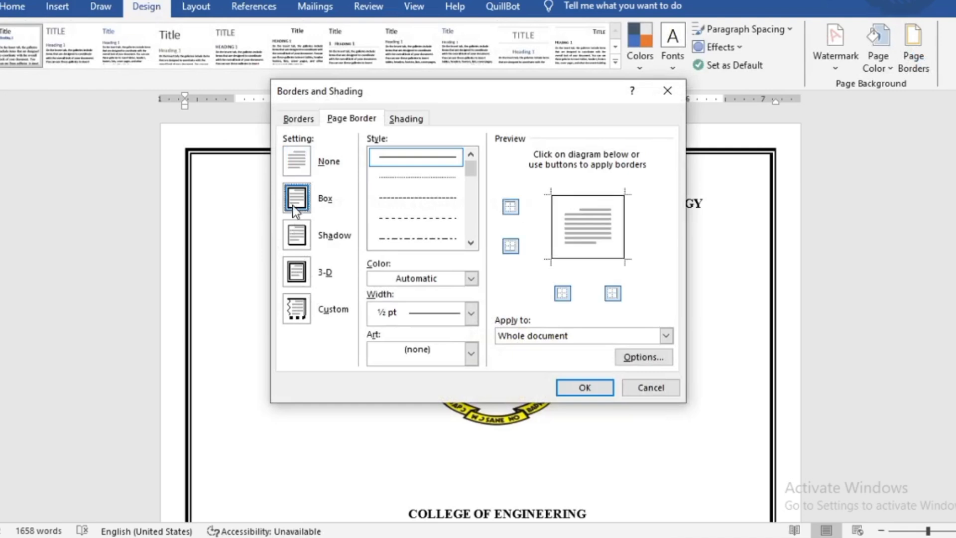
pyautogui.click(297, 273)
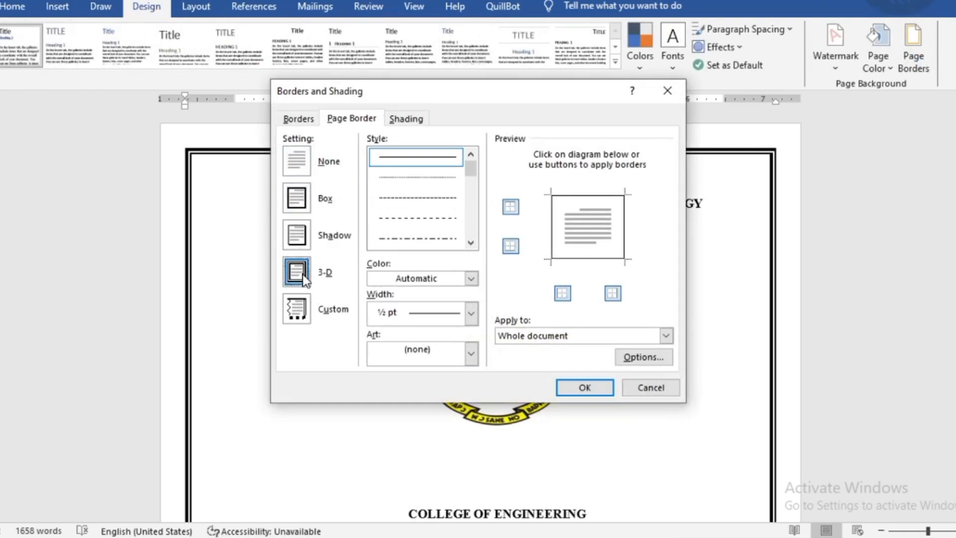
pyautogui.click(546, 343)
pyautogui.click(544, 374)
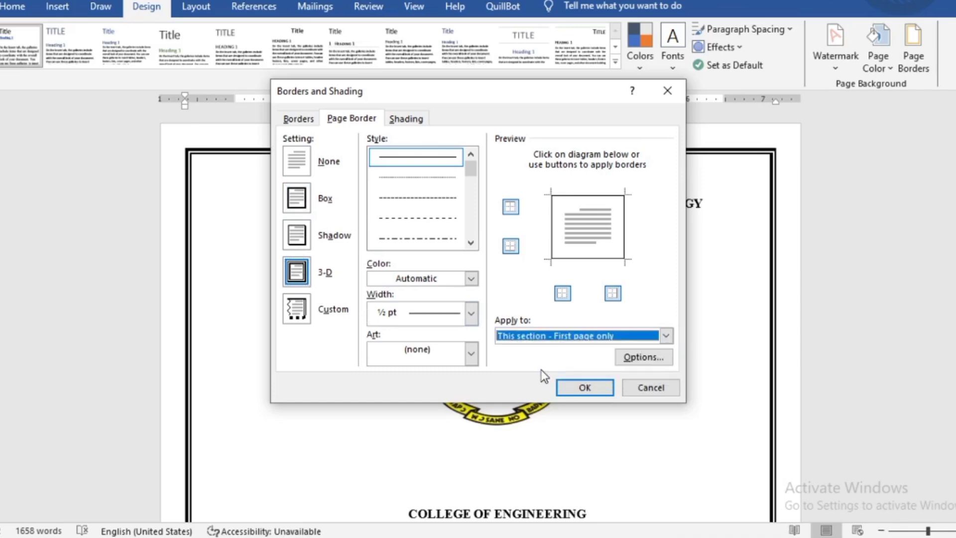
pyautogui.click(581, 387)
pyautogui.scroll(-5, 583, 383)
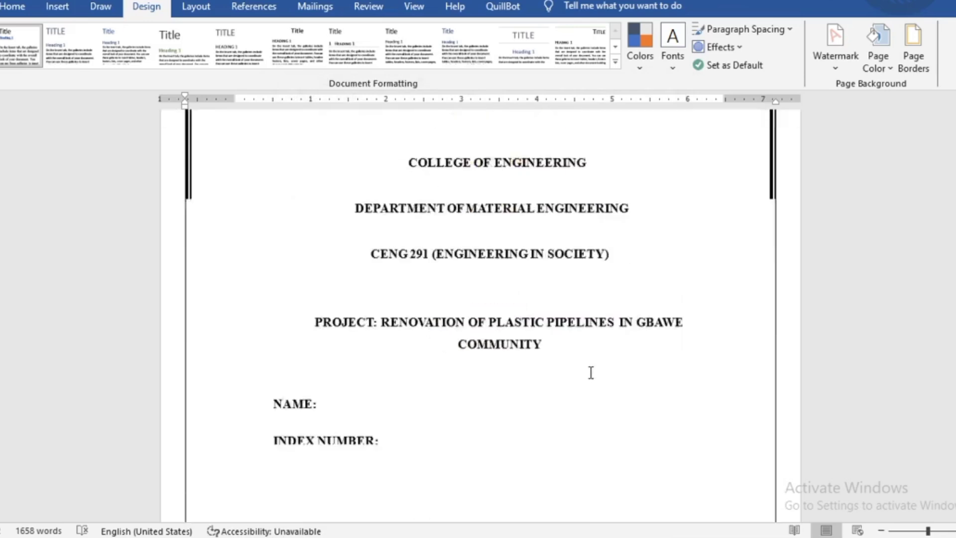
pyautogui.scroll(-2, 590, 372)
pyautogui.scroll(8, 555, 346)
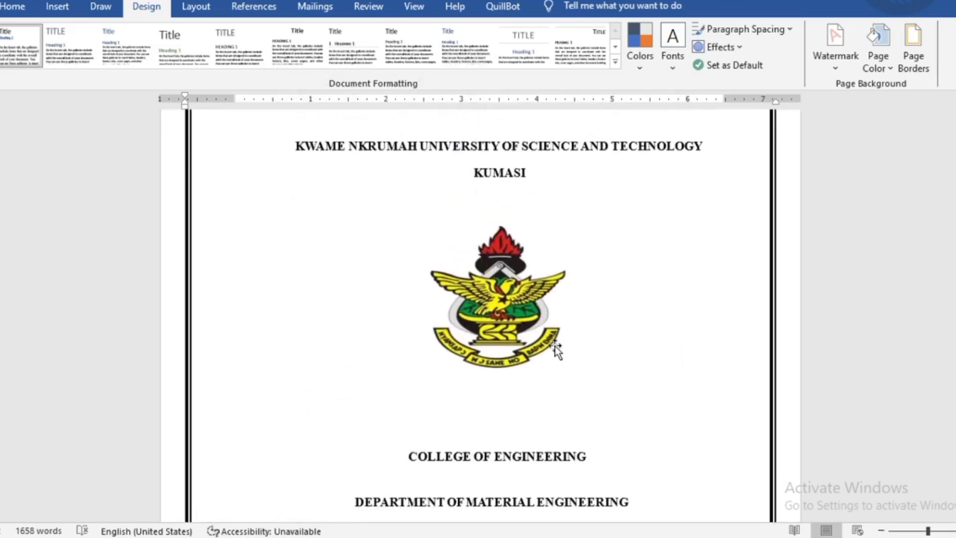
pyautogui.scroll(2, 555, 346)
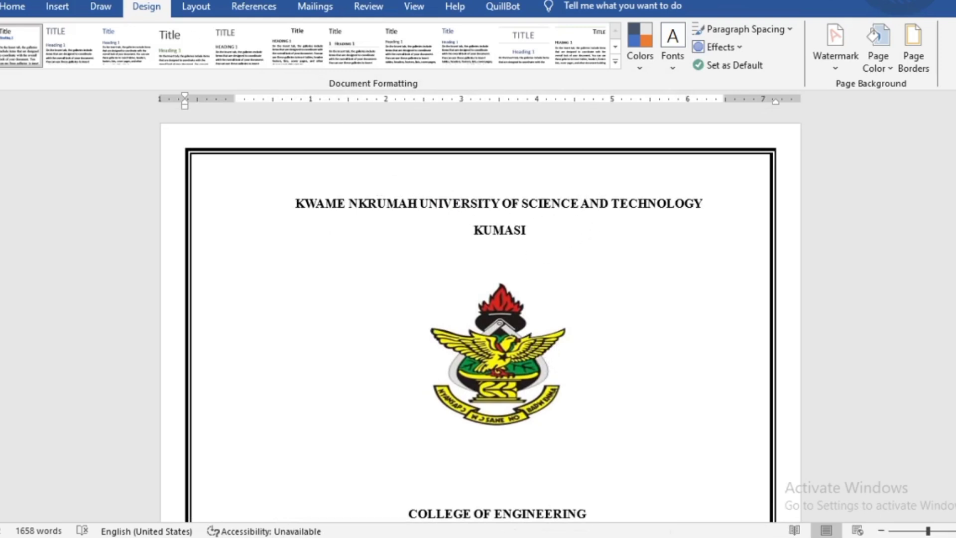
pyautogui.click(13, 6)
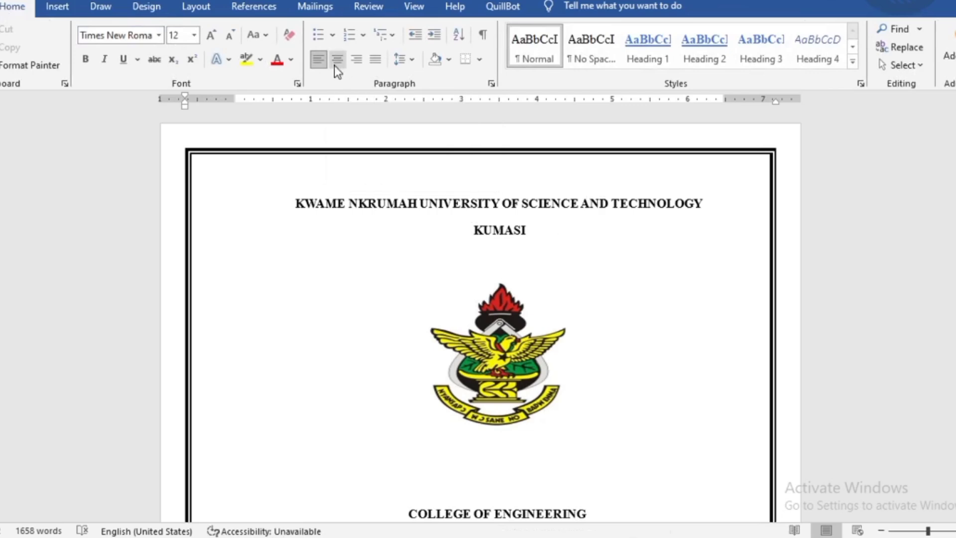
pyautogui.click(366, 223)
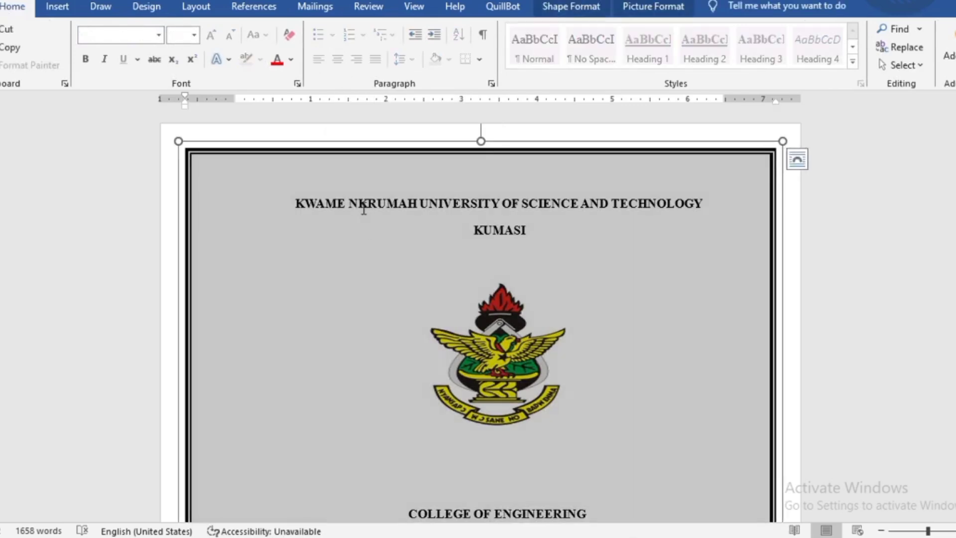
pyautogui.click(363, 208)
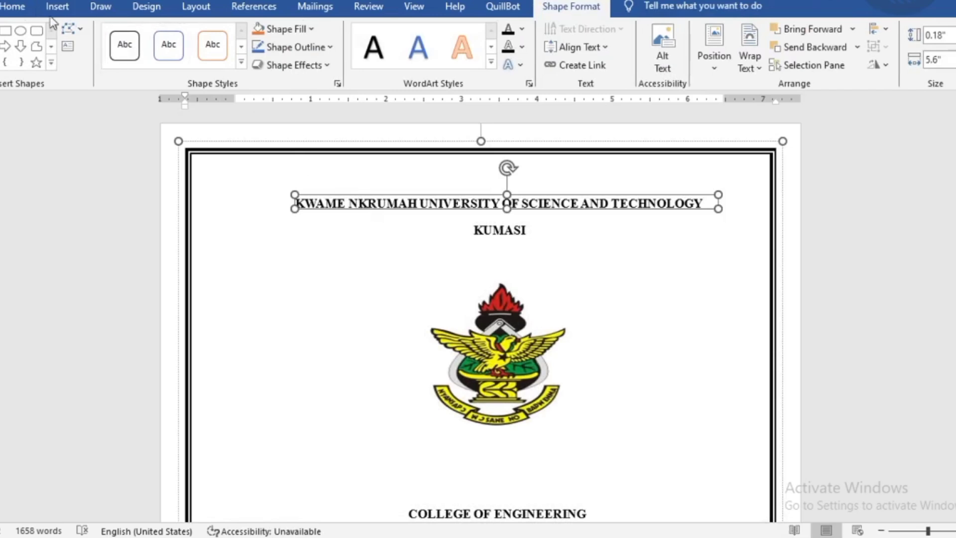
pyautogui.click(14, 6)
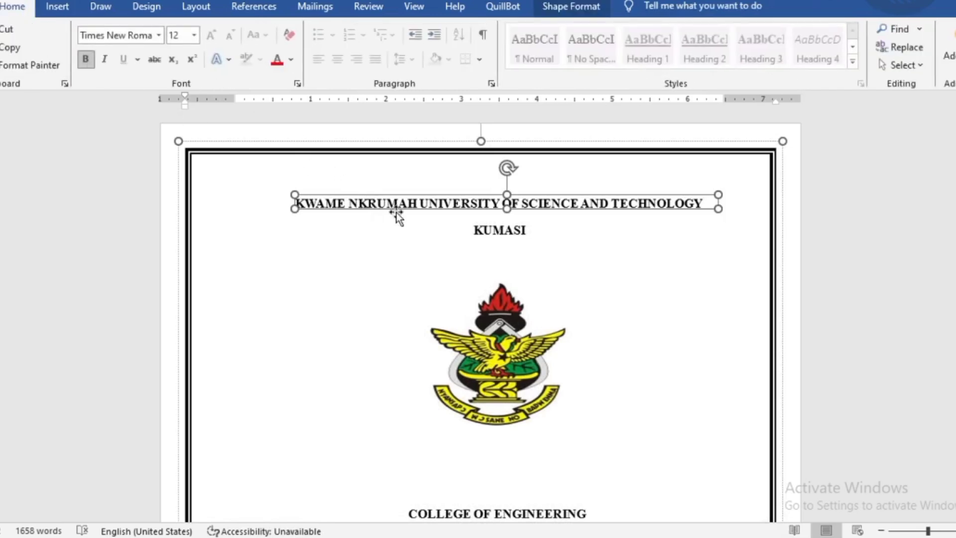
# Step: Insert the picture Kwame-Nkrumah-University-of-Science-Technology-1 from this device's Pictures folder into the cover page
pyautogui.click(495, 352)
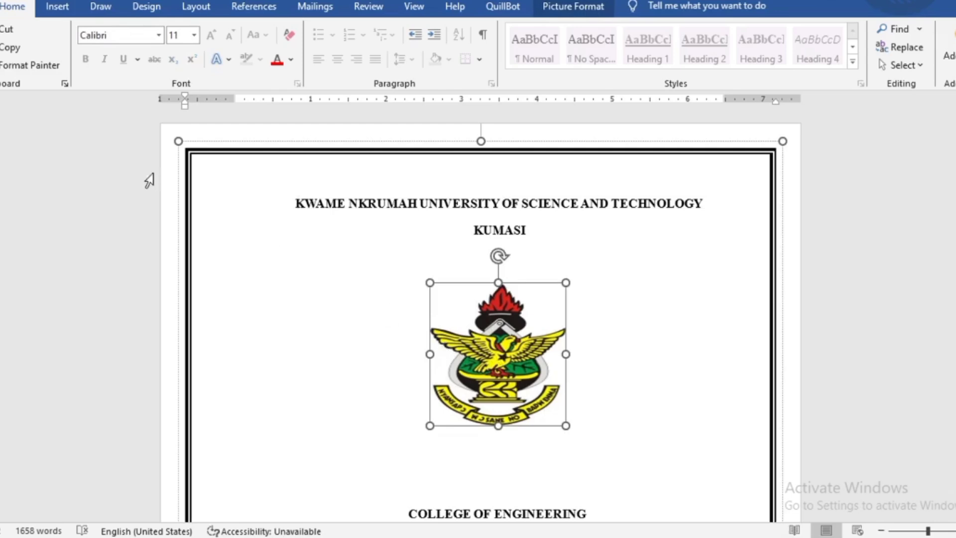
pyautogui.click(54, 8)
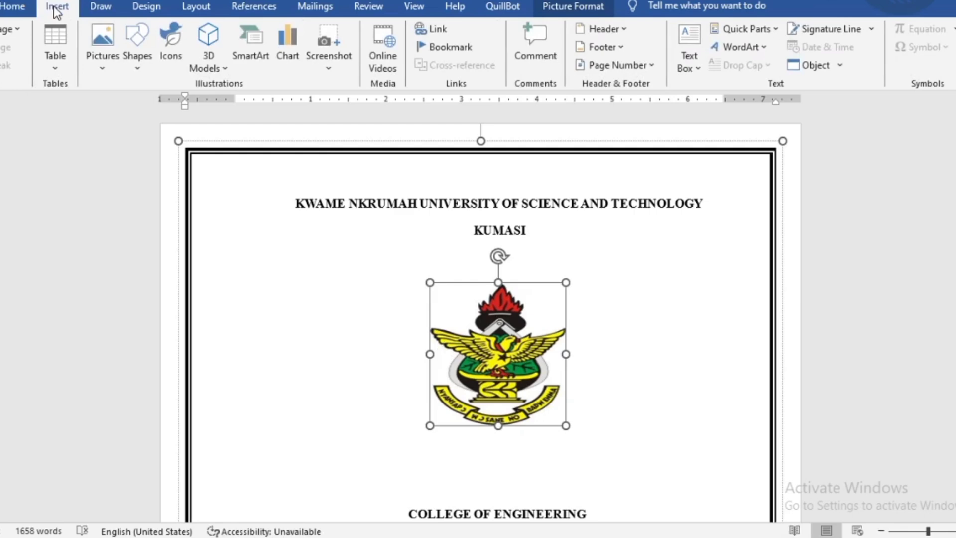
pyautogui.click(104, 64)
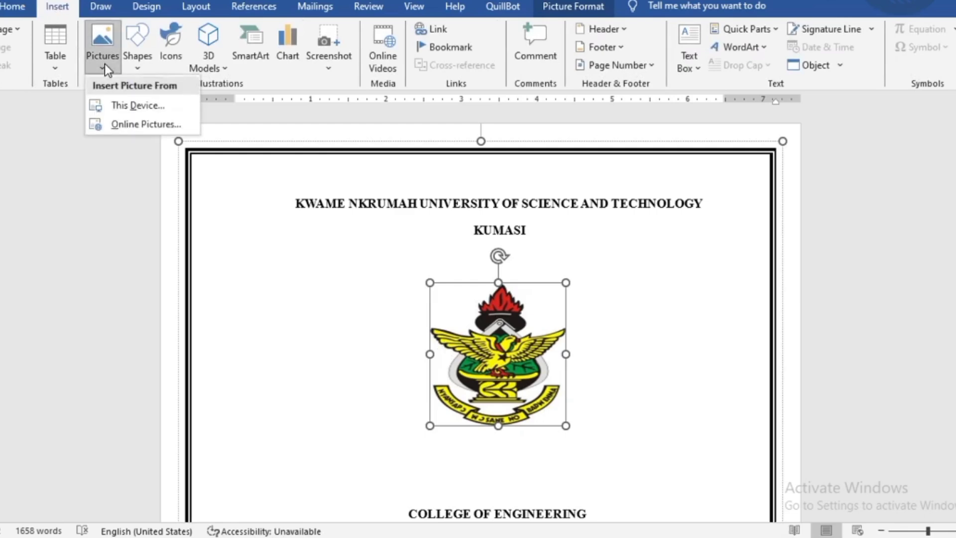
pyautogui.click(111, 101)
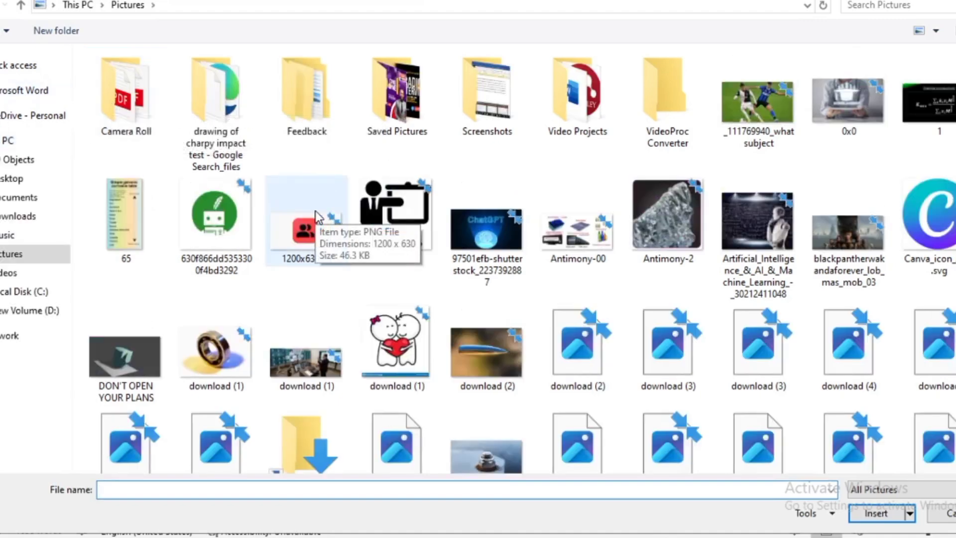
pyautogui.scroll(-3, 317, 217)
pyautogui.scroll(-5, 317, 215)
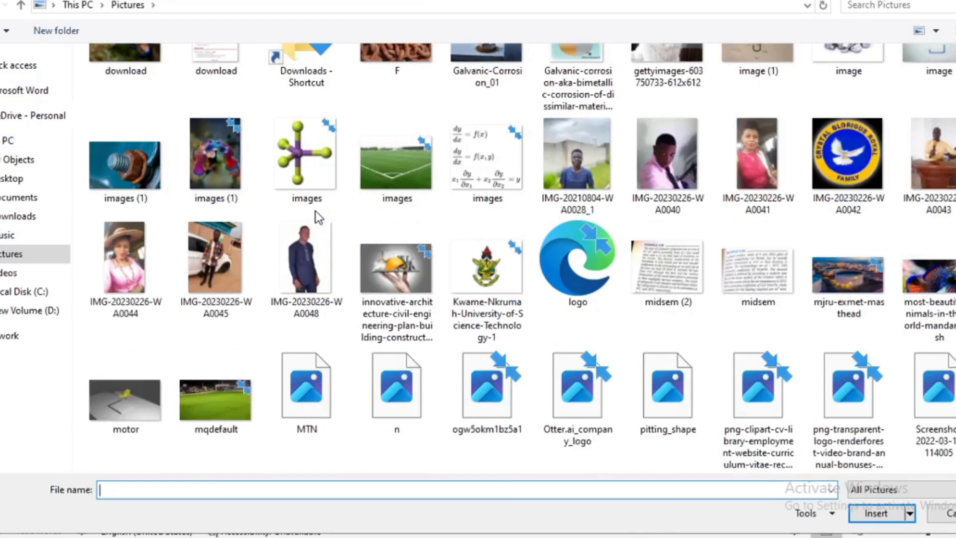
pyautogui.doubleClick(498, 262)
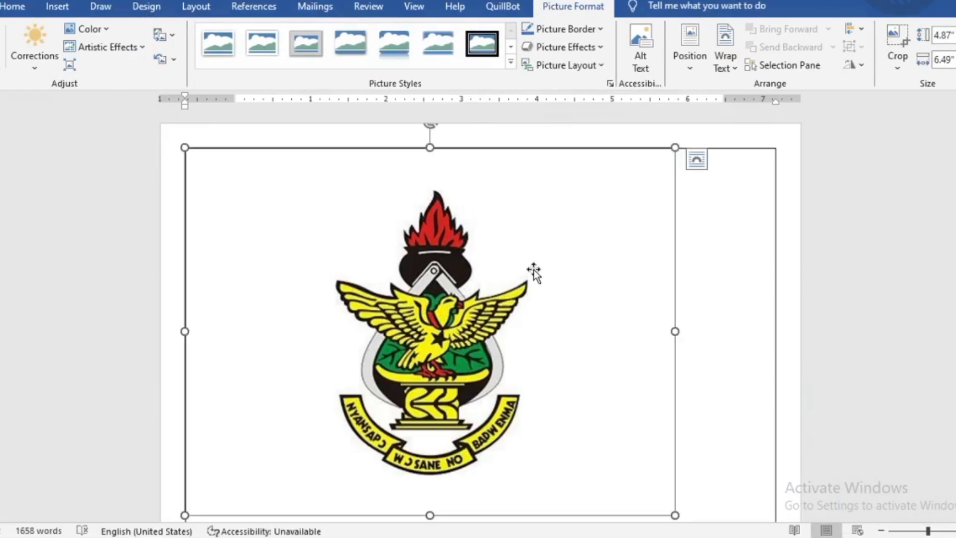
# Step: Narrow the inserted logo to about 5.48 inches wide and set its text wrapping to Top and Bottom
pyautogui.moveTo(675, 331); pyautogui.dragTo(599, 324)
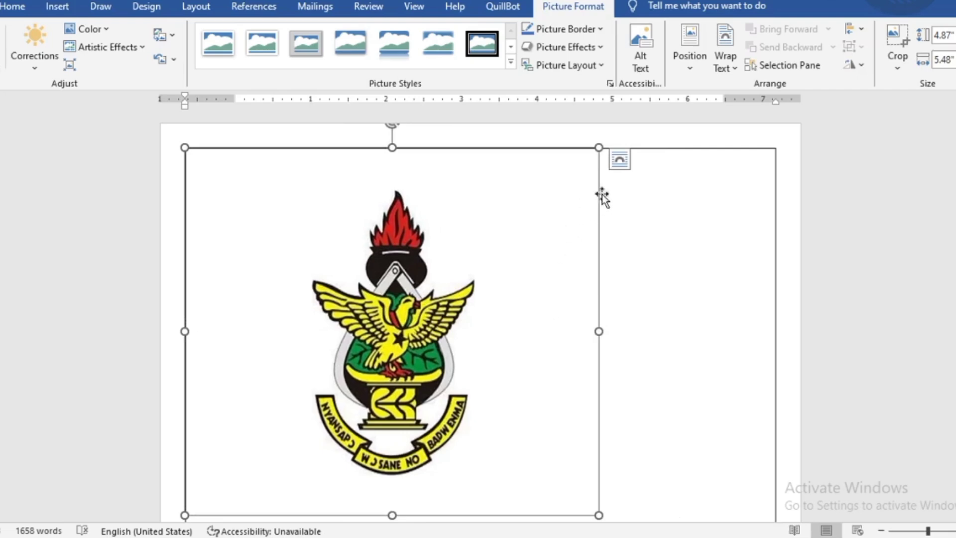
pyautogui.click(620, 167)
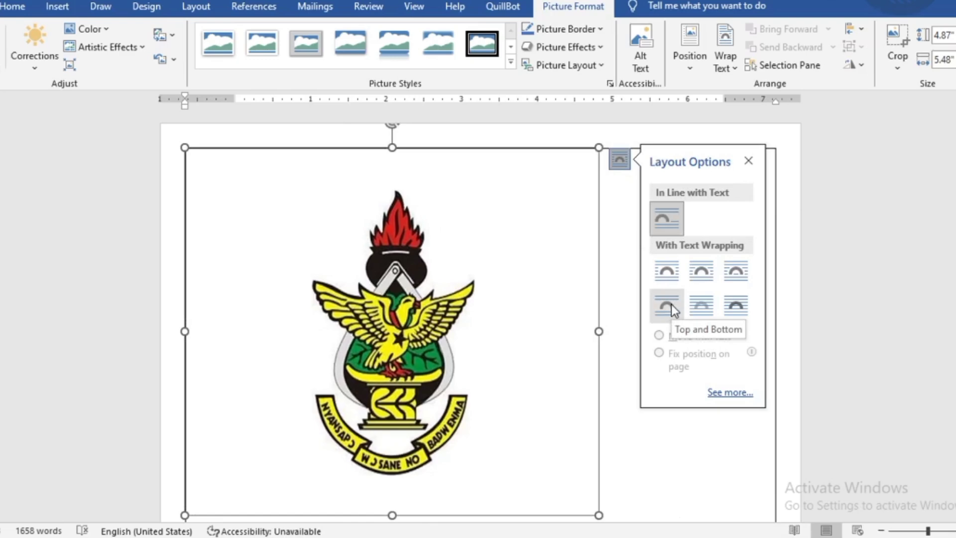
pyautogui.click(672, 304)
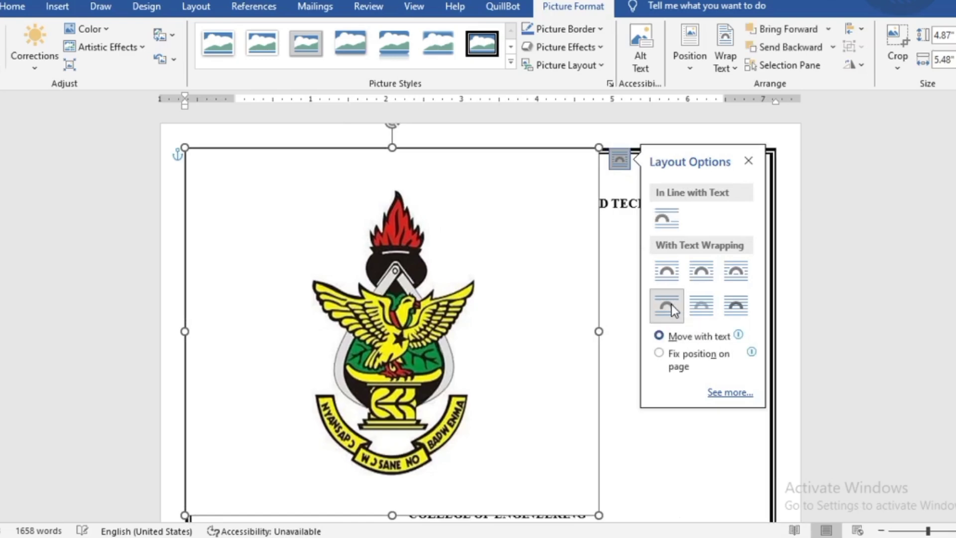
# Step: Move the inserted logo down the cover page and shrink it to about 3.53 by 3.97 inches
pyautogui.click(567, 305)
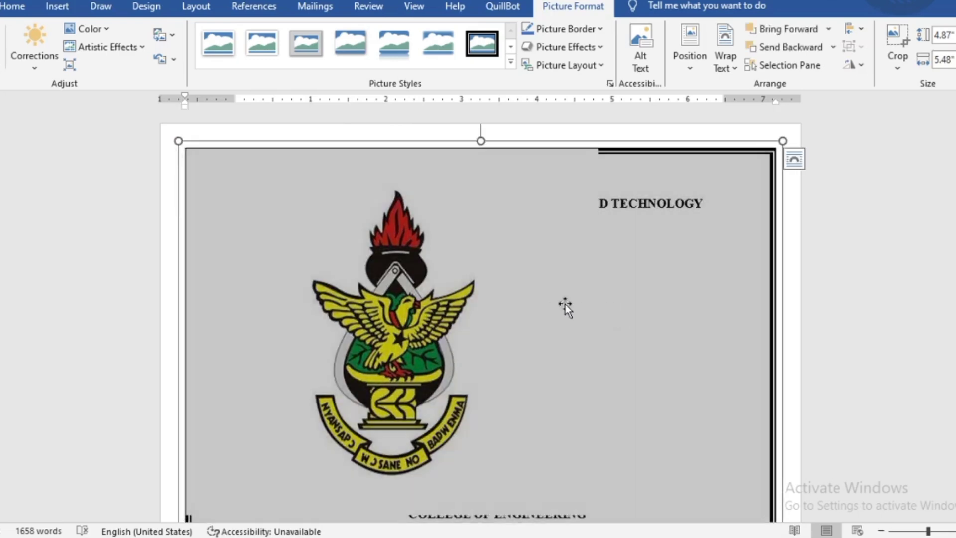
pyautogui.click(504, 311)
pyautogui.moveTo(499, 313); pyautogui.dragTo(615, 403)
pyautogui.moveTo(715, 240); pyautogui.dragTo(584, 427)
# Step: Position the resized logo over the original one, centred between the KUMASI line and the department line, and deselect it
pyautogui.scroll(-3, 488, 359)
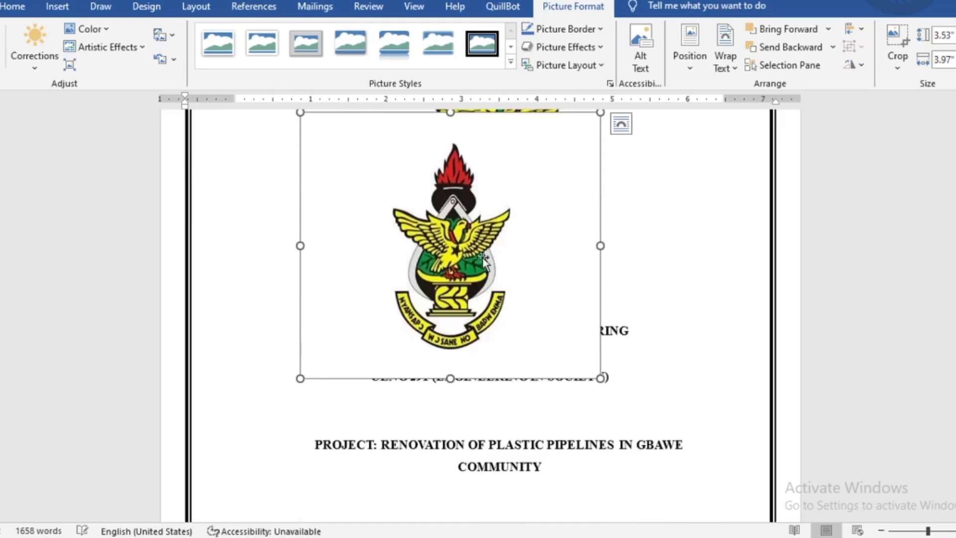
pyautogui.moveTo(484, 256); pyautogui.dragTo(489, 128)
pyautogui.scroll(4, 657, 246)
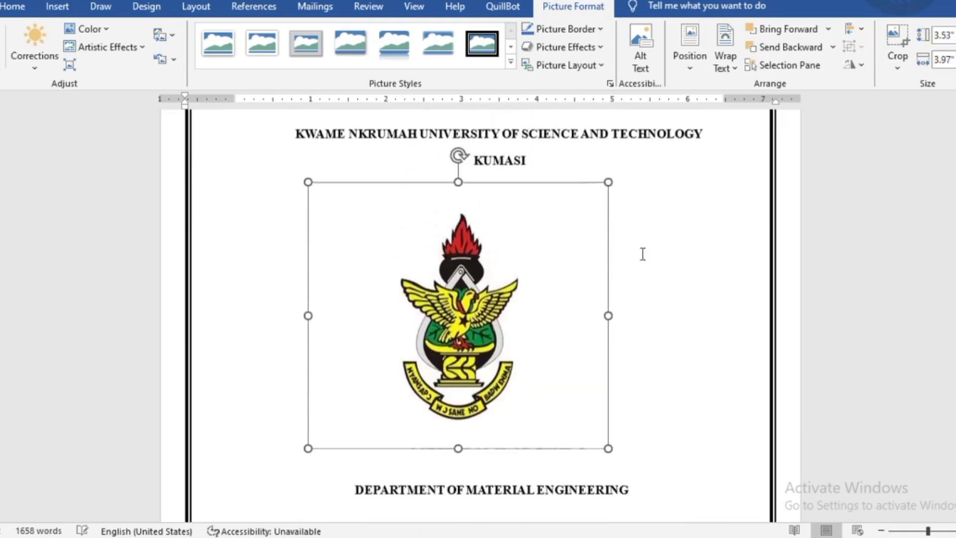
pyautogui.moveTo(535, 300); pyautogui.dragTo(584, 306)
pyautogui.click(681, 308)
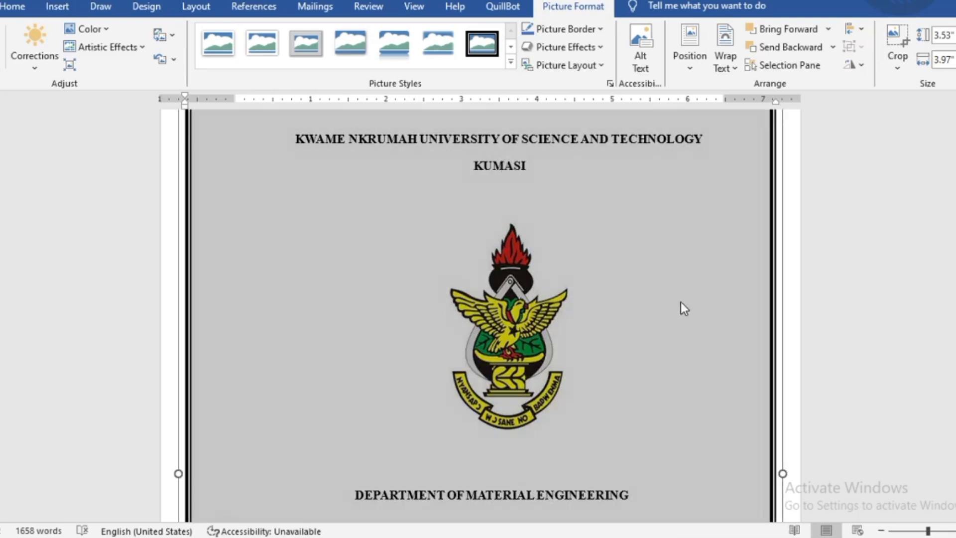
pyautogui.click(921, 216)
# Step: Correct the department line on the cover page to read DEPARTMENT OF MATERIALS ENGINEERING
pyautogui.scroll(-7, 622, 352)
pyautogui.scroll(5, 582, 351)
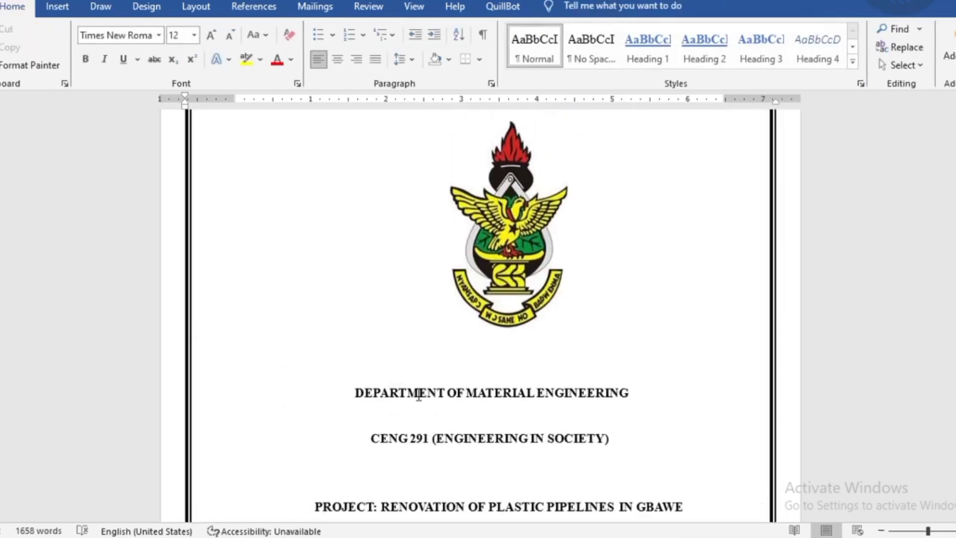
pyautogui.click(532, 388)
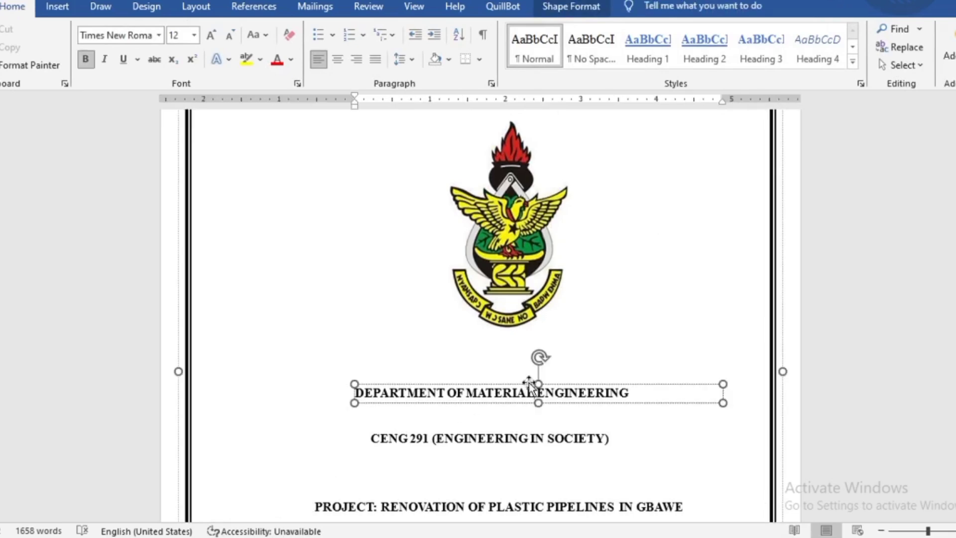
pyautogui.write('S')
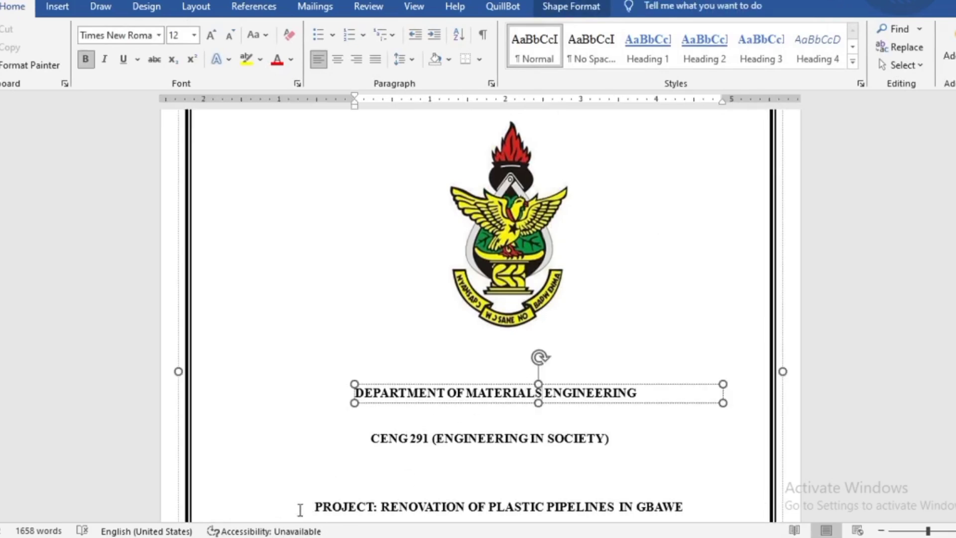
pyautogui.scroll(-1, 344, 476)
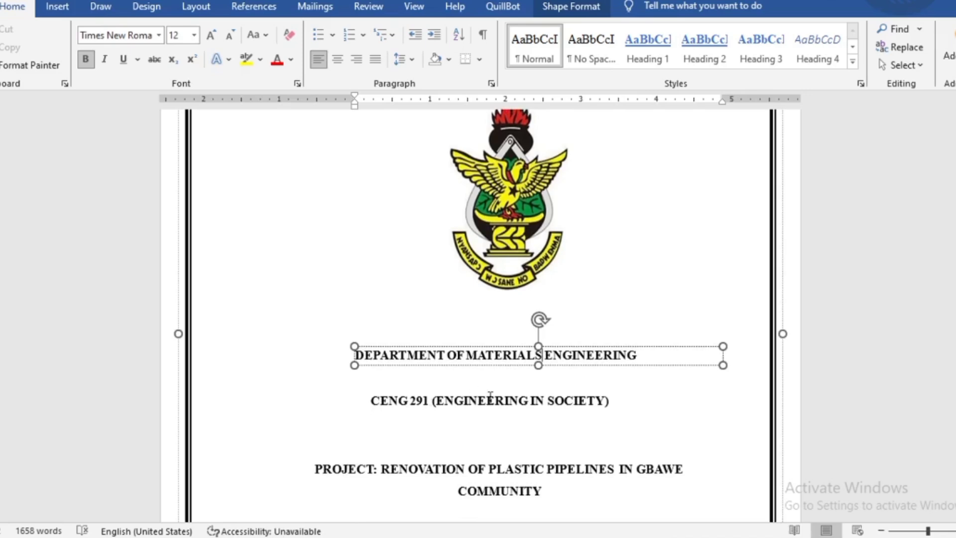
pyautogui.scroll(-3, 410, 412)
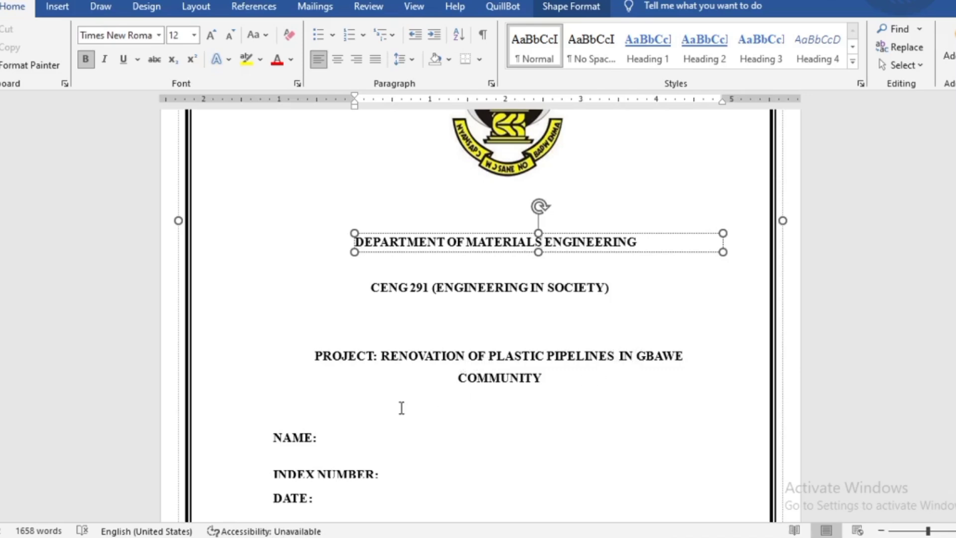
pyautogui.scroll(-2, 381, 397)
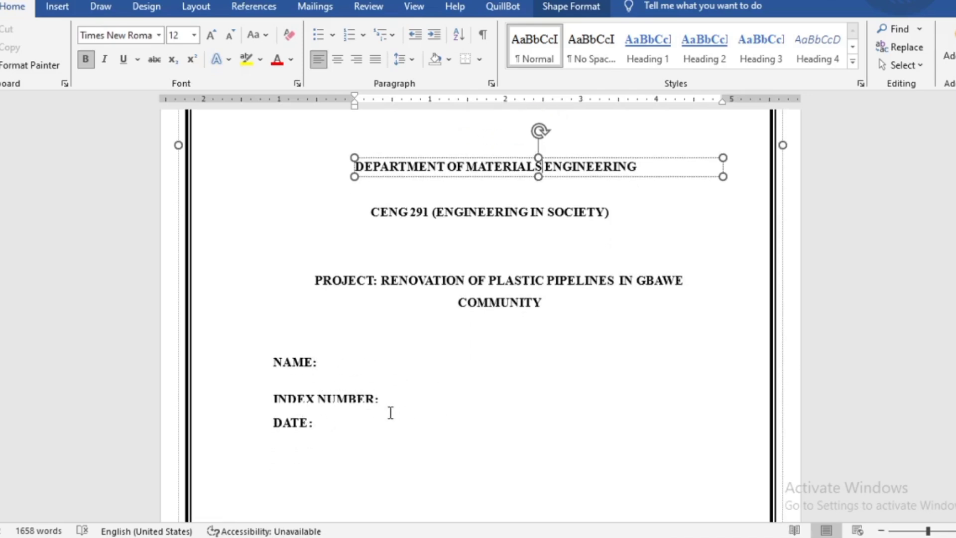
pyautogui.scroll(-3, 334, 436)
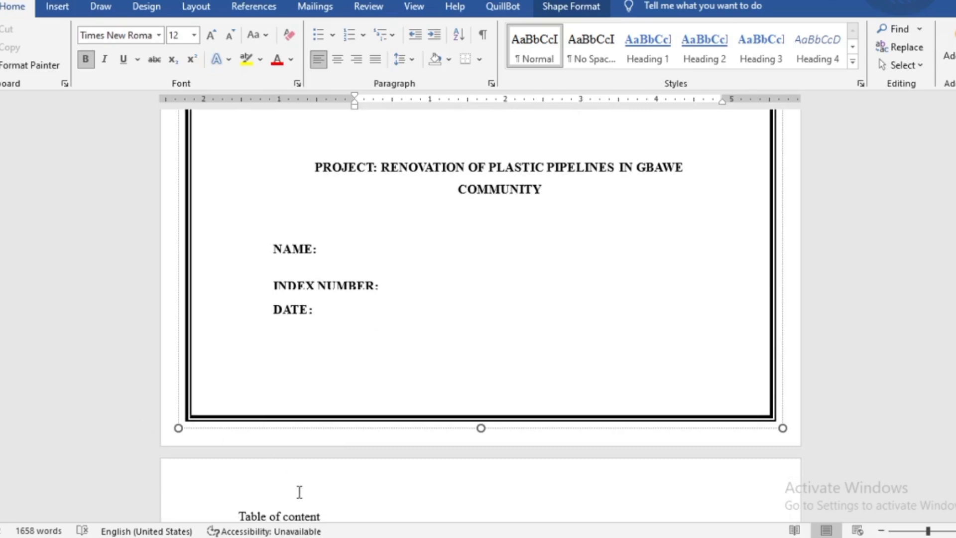
pyautogui.scroll(7, 300, 492)
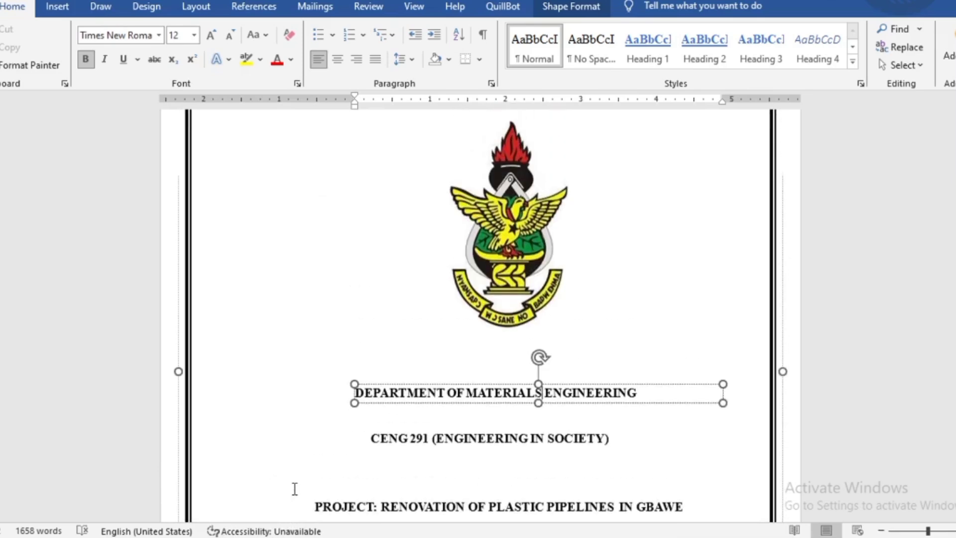
# Step: Insert page numbers at the bottom of the pages using the Accent Bar 1 format
pyautogui.click(56, 16)
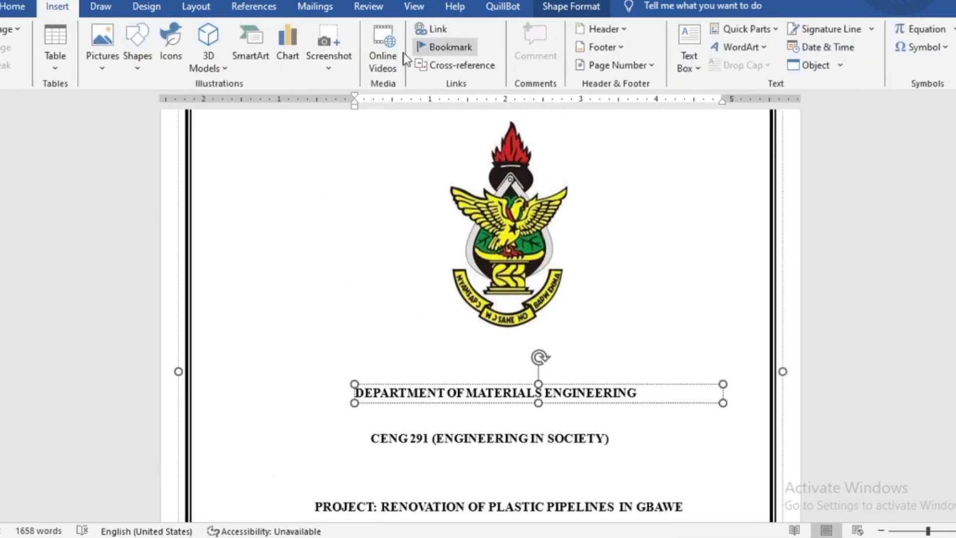
pyautogui.click(628, 64)
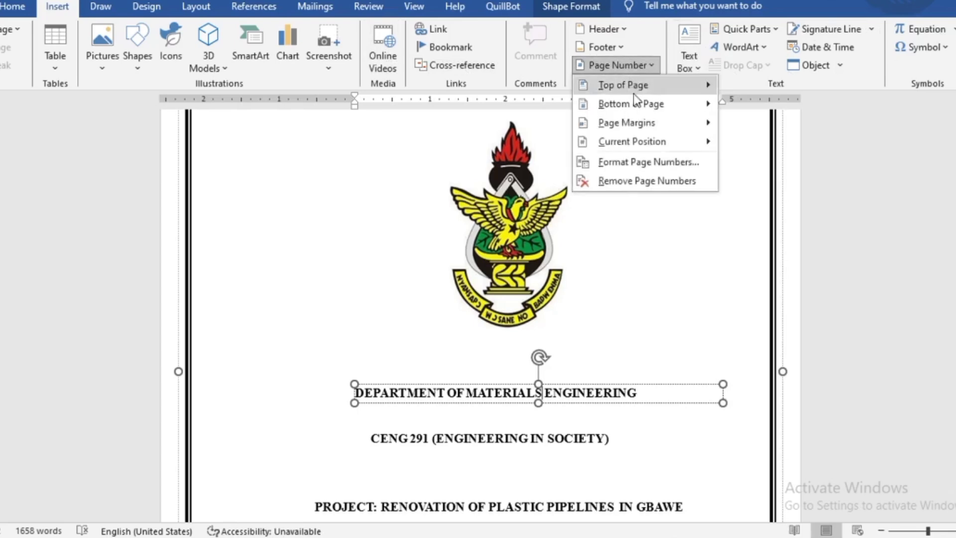
pyautogui.moveTo(637, 107)
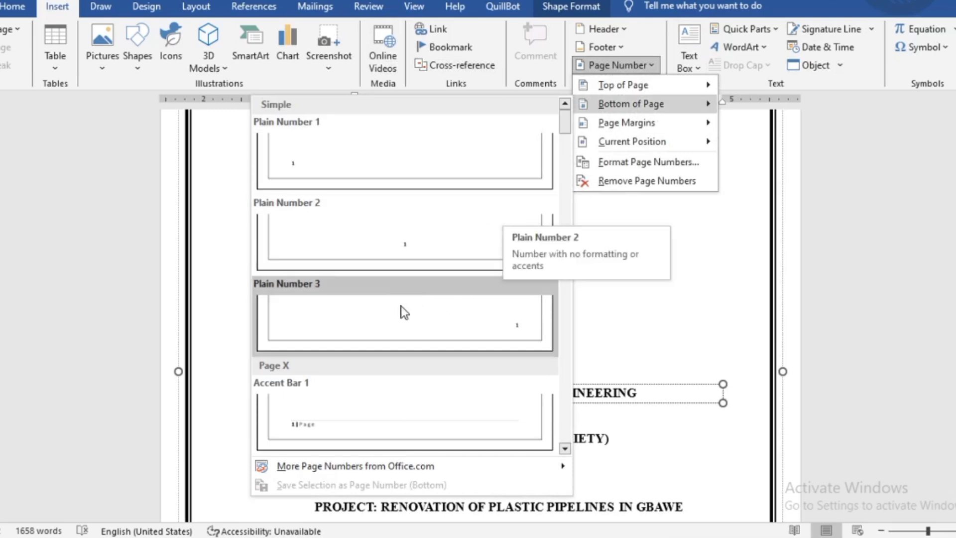
pyautogui.click(344, 435)
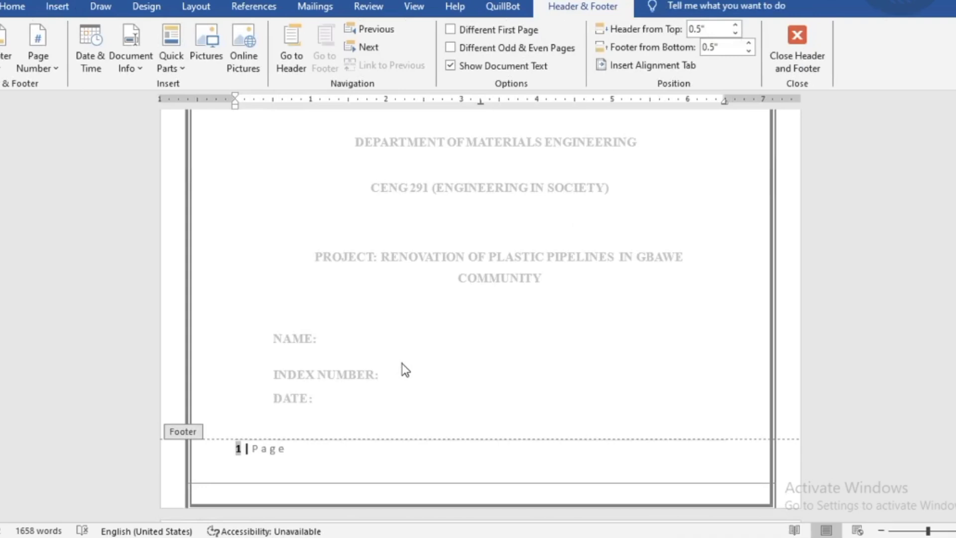
pyautogui.scroll(-1, 402, 363)
pyautogui.scroll(-15, 402, 363)
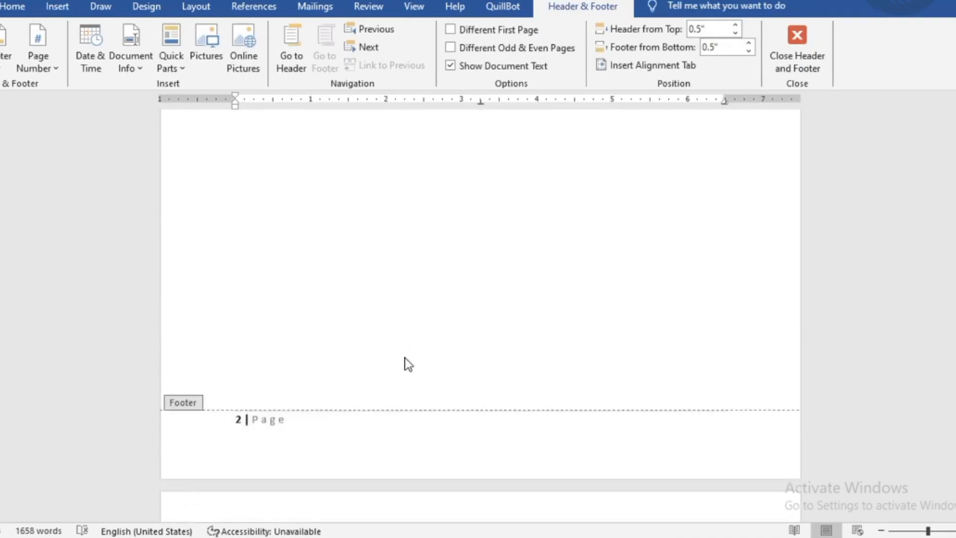
# Step: Give the document a different first page footer so the cover page carries no number, and close the footer
pyautogui.scroll(15, 404, 362)
pyautogui.scroll(3, 406, 358)
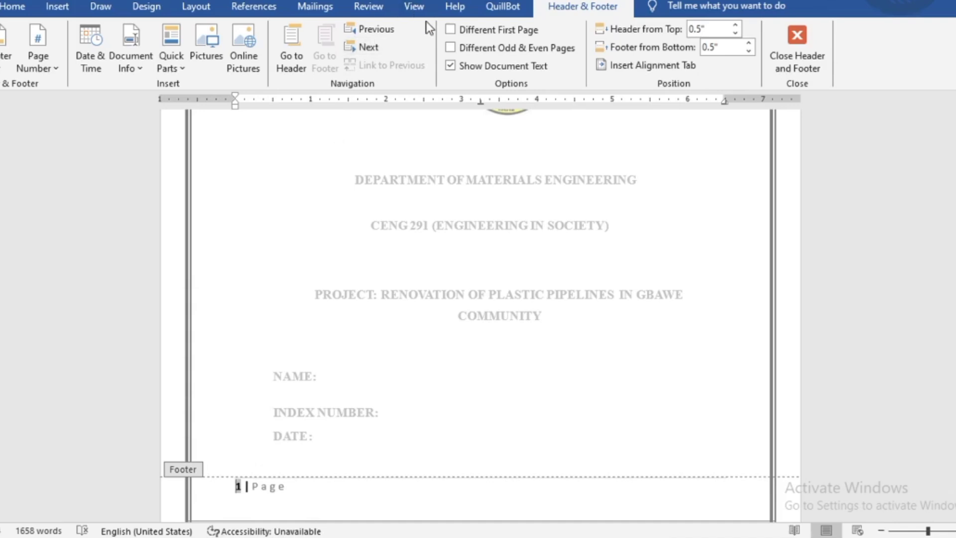
pyautogui.click(452, 31)
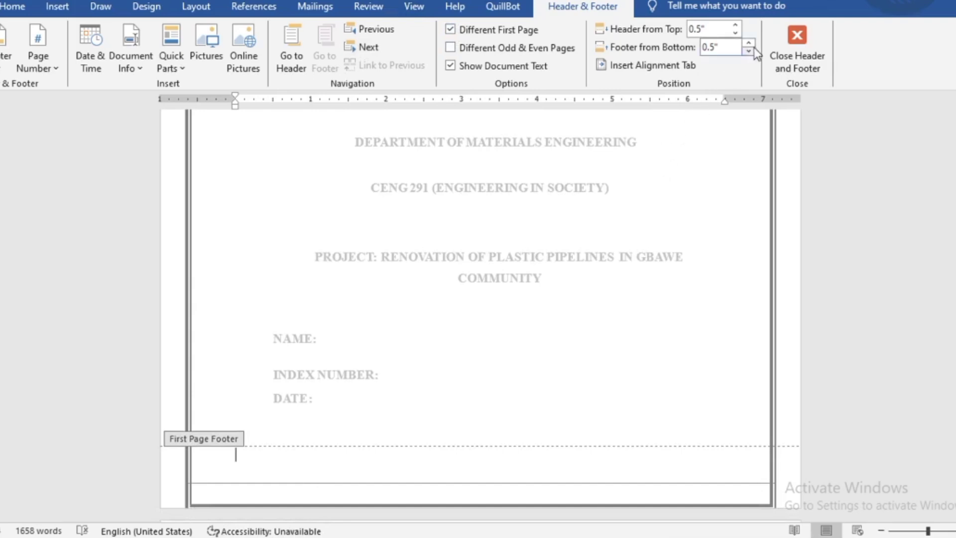
pyautogui.click(781, 45)
pyautogui.click(733, 298)
# Step: Review the page numbering from the cover page through the Table of content and ACKNOWLEDGEMENT pages
pyautogui.scroll(-15, 728, 319)
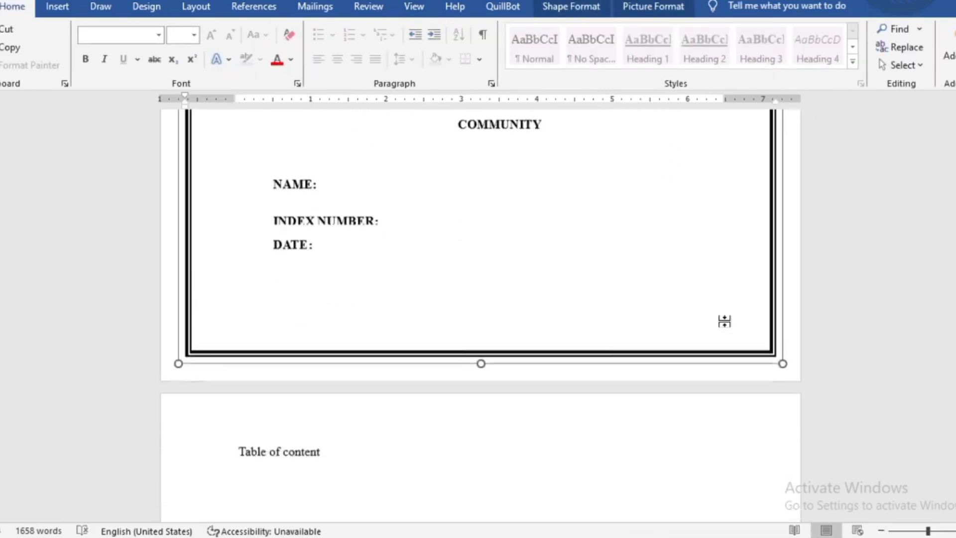
pyautogui.scroll(-1, 725, 322)
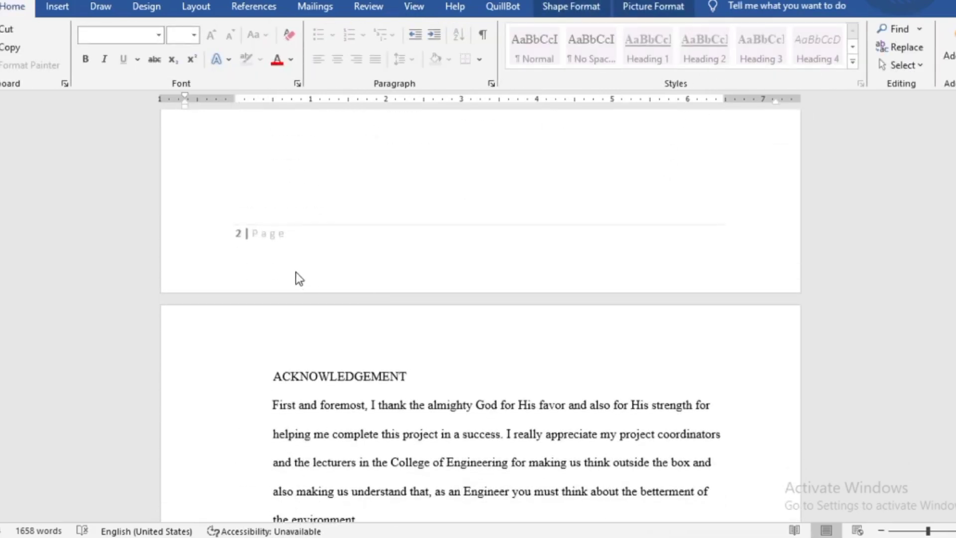
pyautogui.scroll(20, 244, 237)
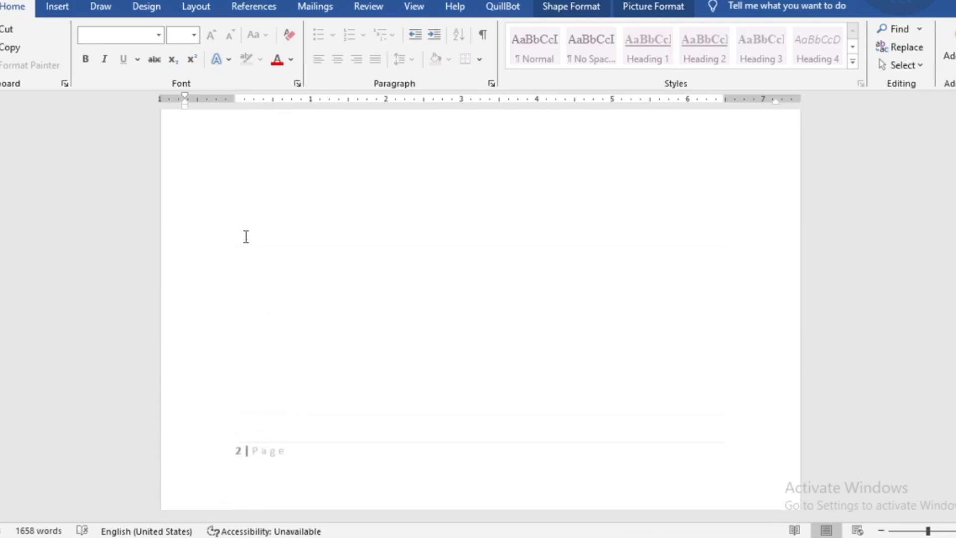
pyautogui.scroll(3, 244, 238)
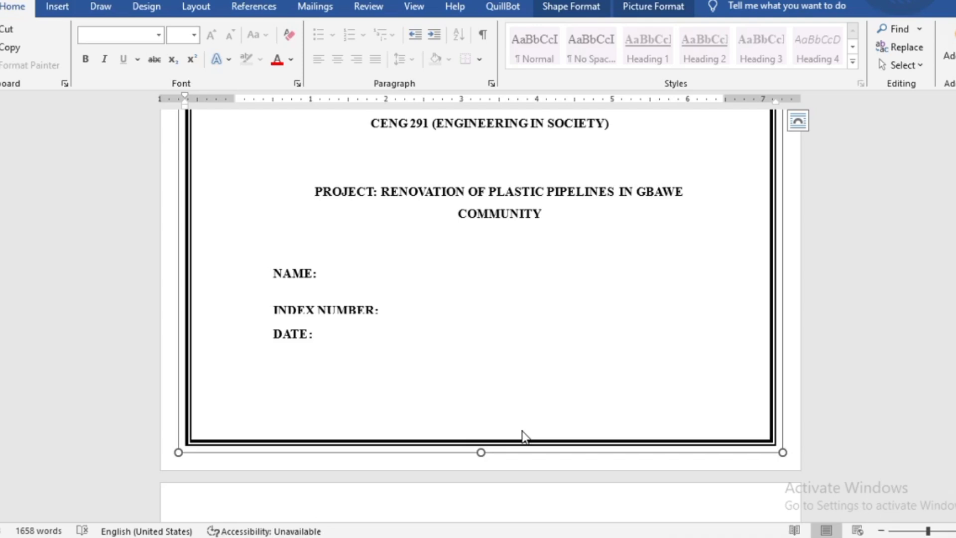
pyautogui.scroll(-5, 515, 425)
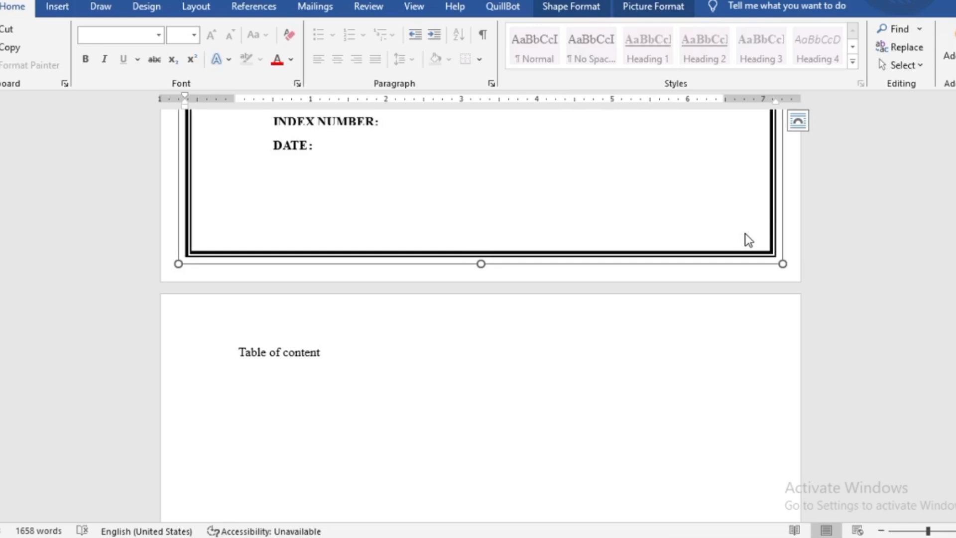
pyautogui.scroll(-4, 353, 466)
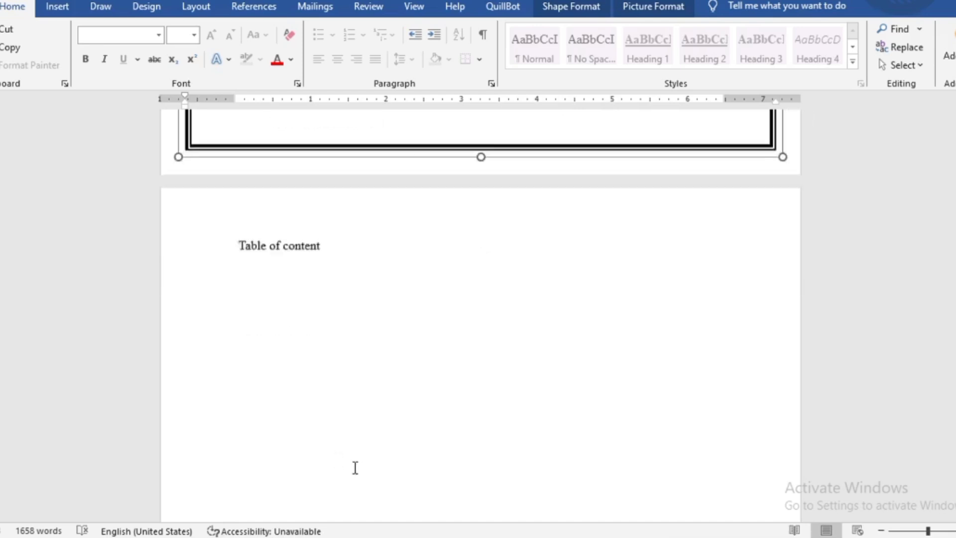
pyautogui.scroll(3, 301, 331)
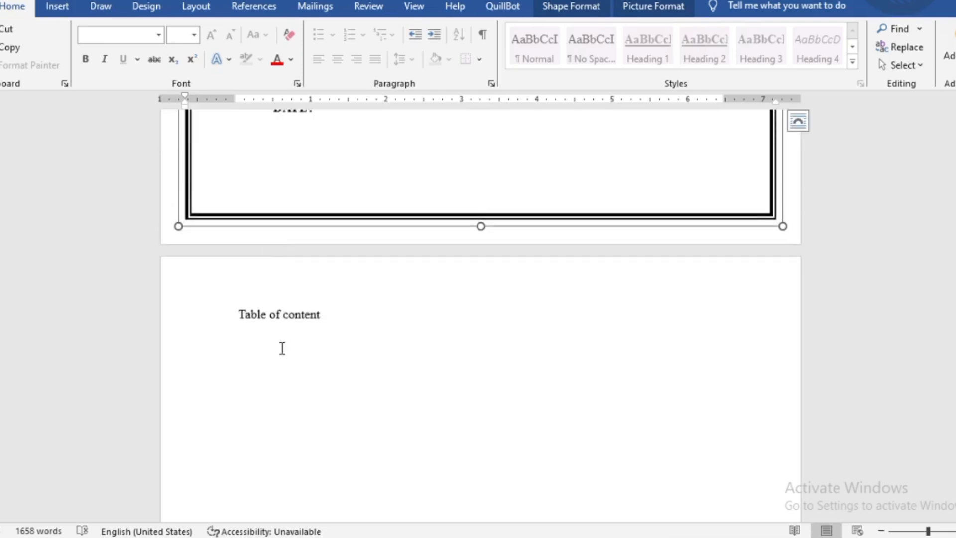
pyautogui.scroll(-5, 282, 348)
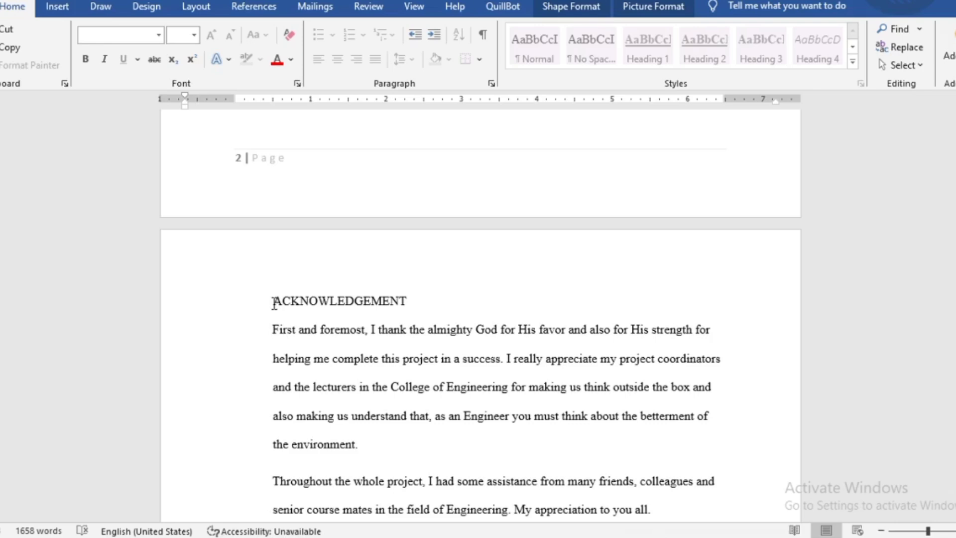
pyautogui.scroll(-5, 274, 303)
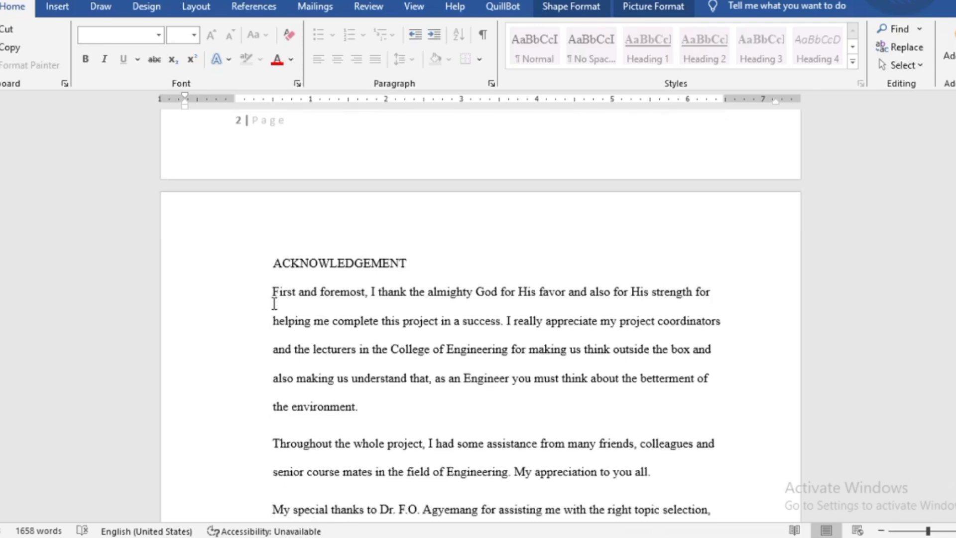
pyautogui.scroll(1, 274, 303)
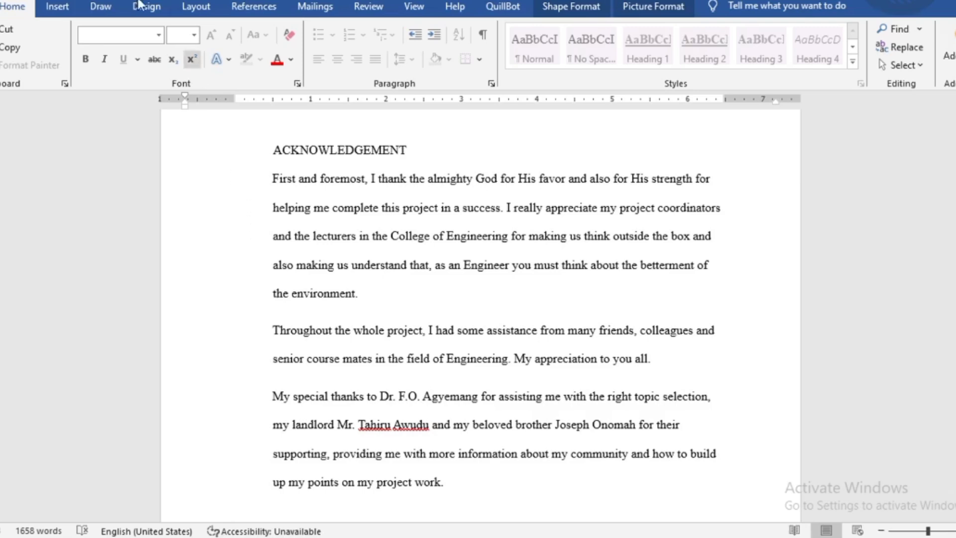
pyautogui.click(157, 33)
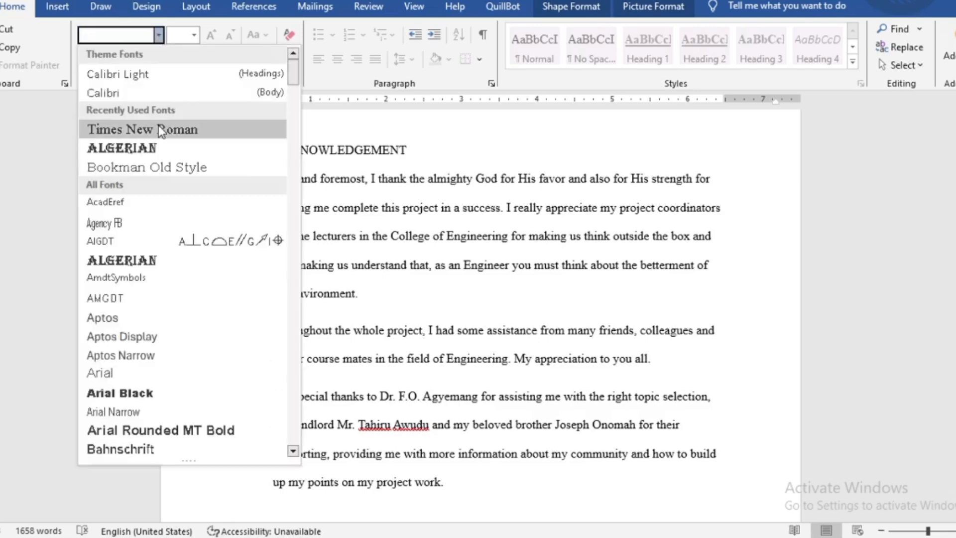
pyautogui.click(387, 163)
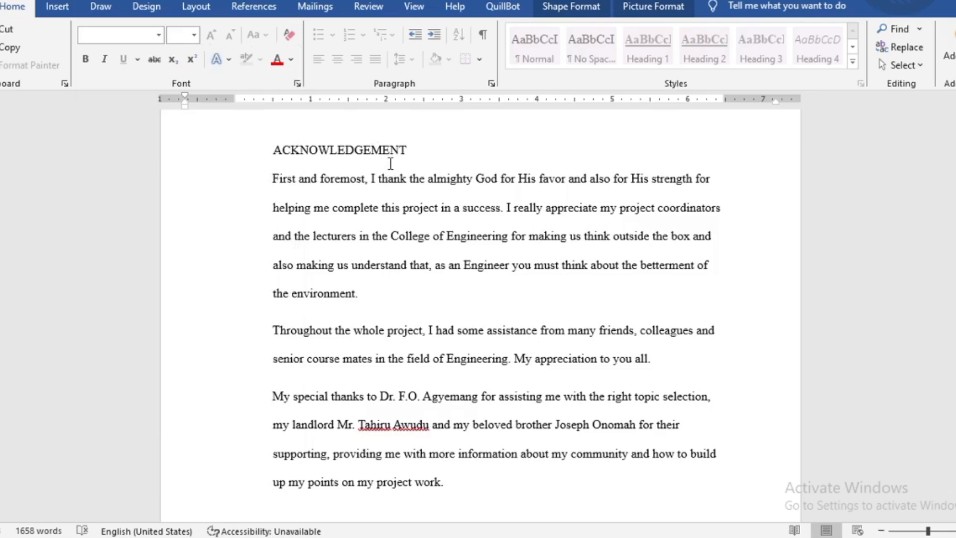
pyautogui.moveTo(271, 179); pyautogui.dragTo(422, 330)
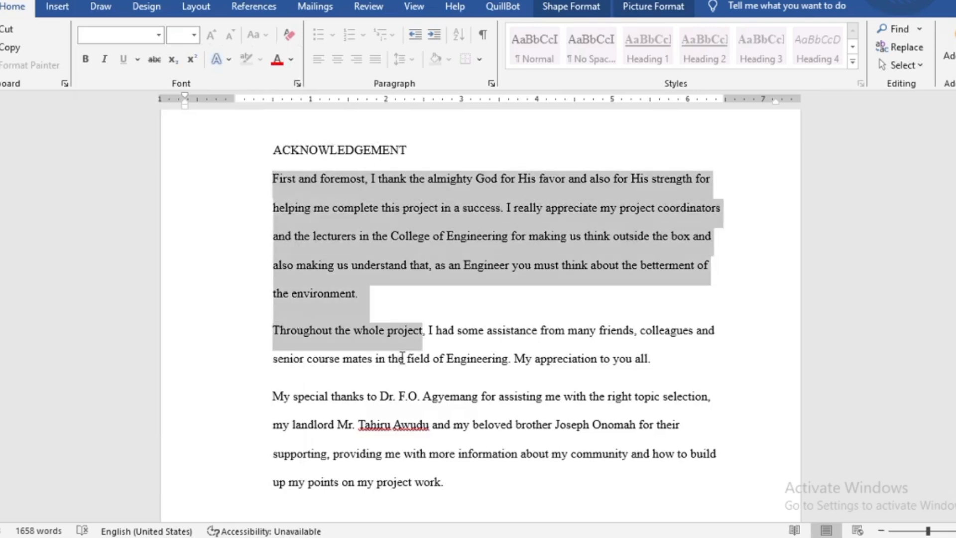
pyautogui.click(360, 300)
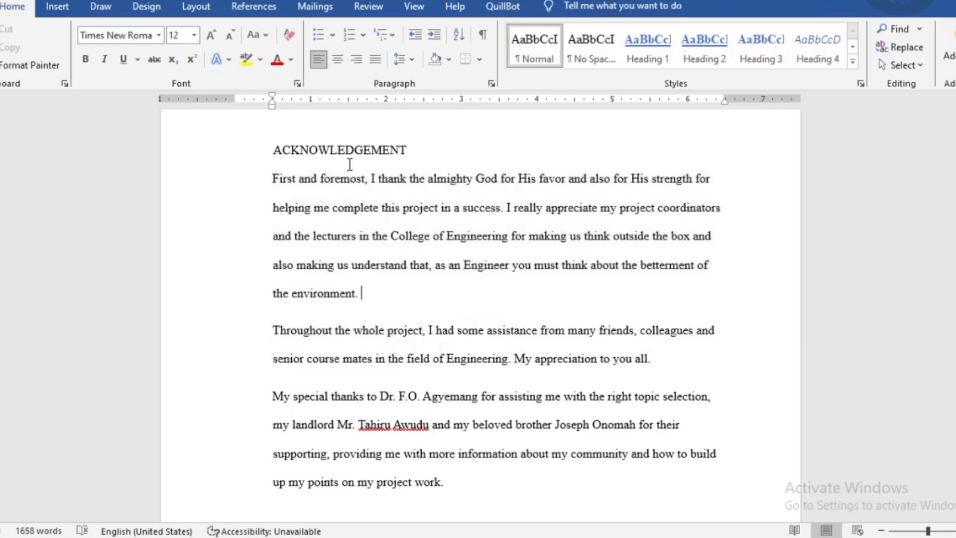
# Step: Justify the three body paragraphs under the ACKNOWLEDGEMENT heading and deselect them
pyautogui.moveTo(273, 178); pyautogui.dragTo(505, 466)
pyautogui.moveTo(270, 179); pyautogui.dragTo(442, 491)
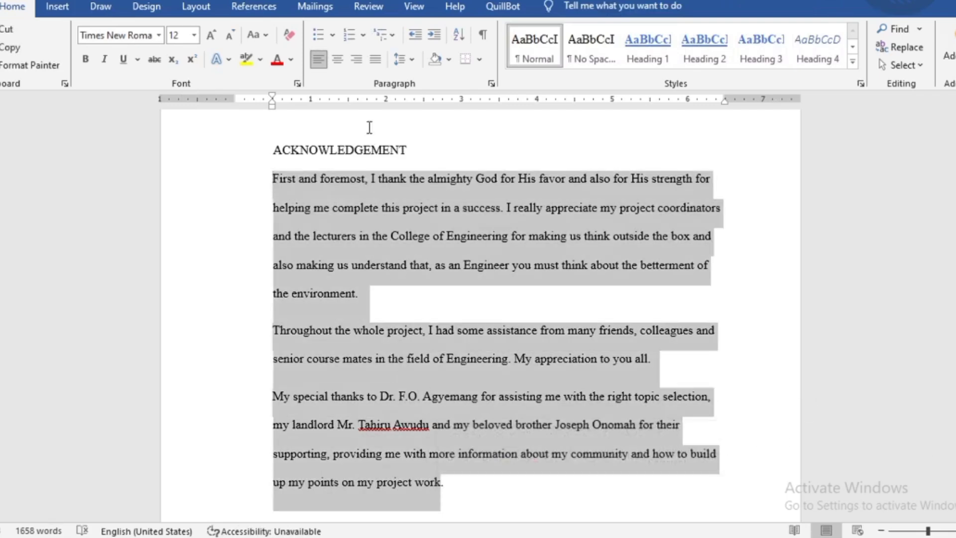
pyautogui.click(369, 64)
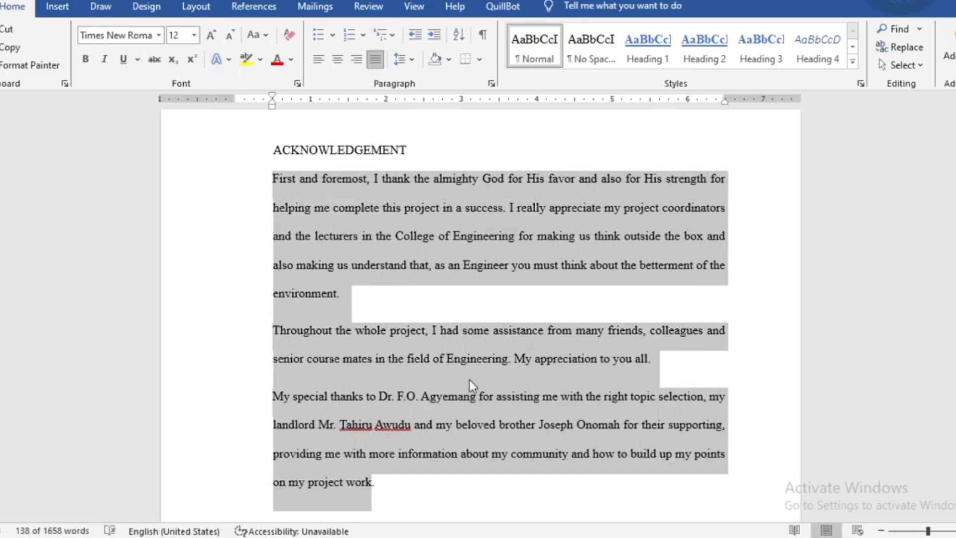
pyautogui.click(449, 367)
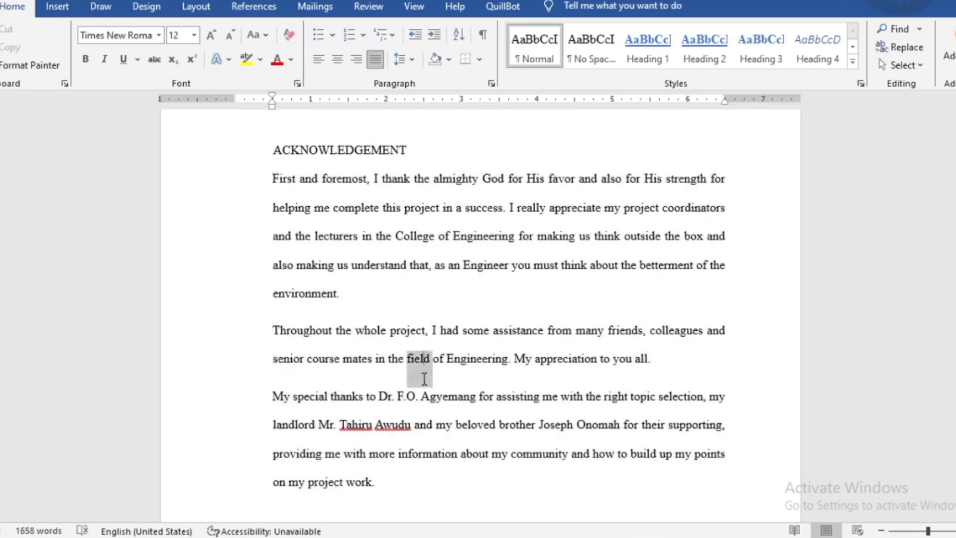
pyautogui.tripleClick(416, 359)
pyautogui.click(314, 301)
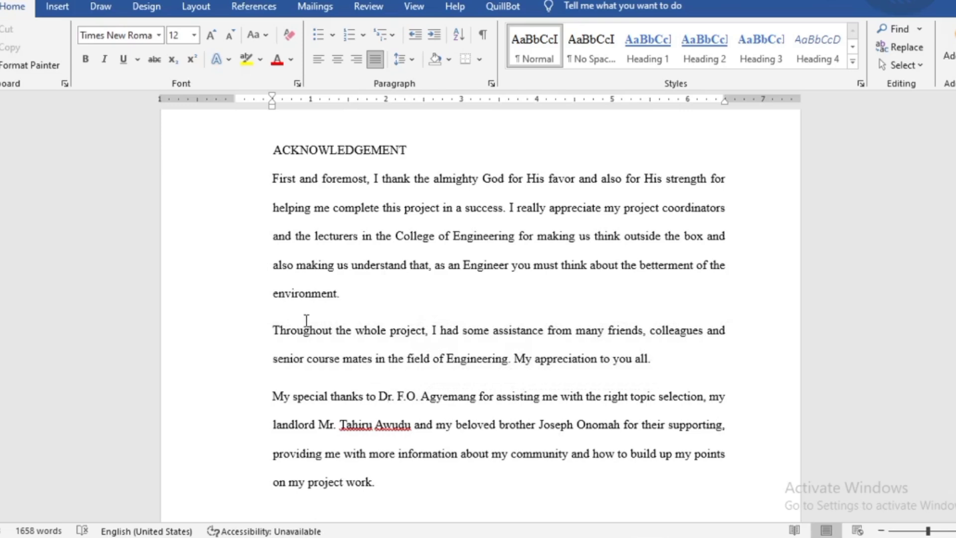
# Step: Set the line spacing of the first acknowledgement paragraph to 2.0
pyautogui.doubleClick(306, 319)
pyautogui.click(306, 320)
pyautogui.click(306, 325)
pyautogui.click(406, 59)
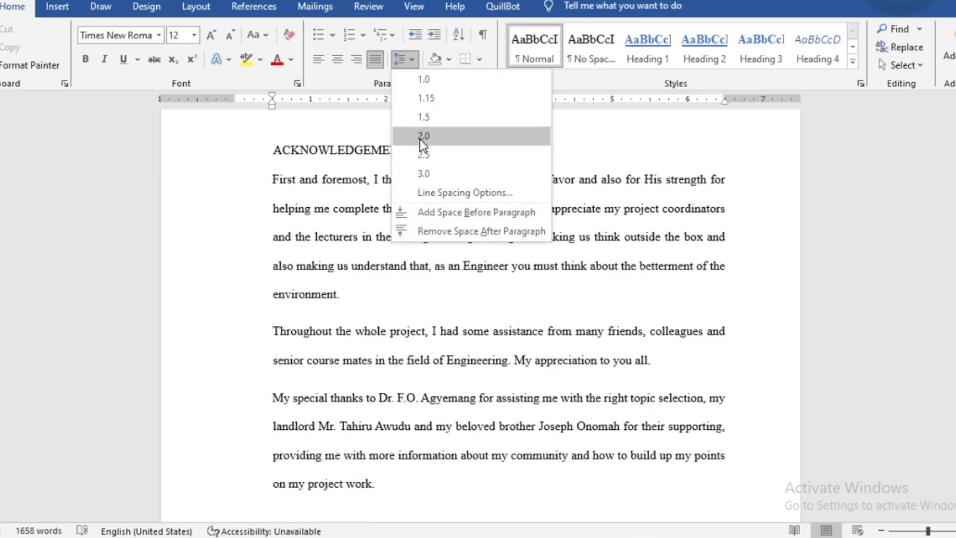
pyautogui.click(420, 139)
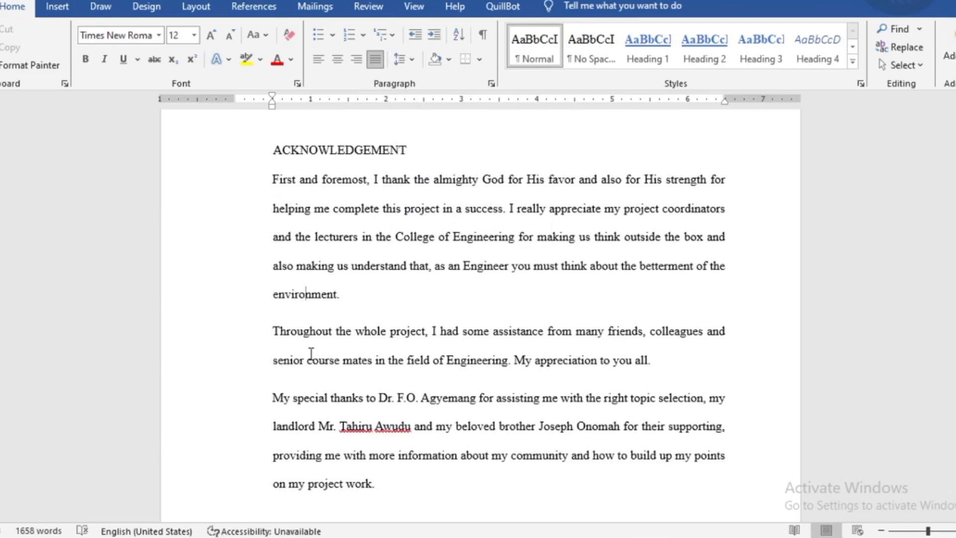
pyautogui.click(416, 65)
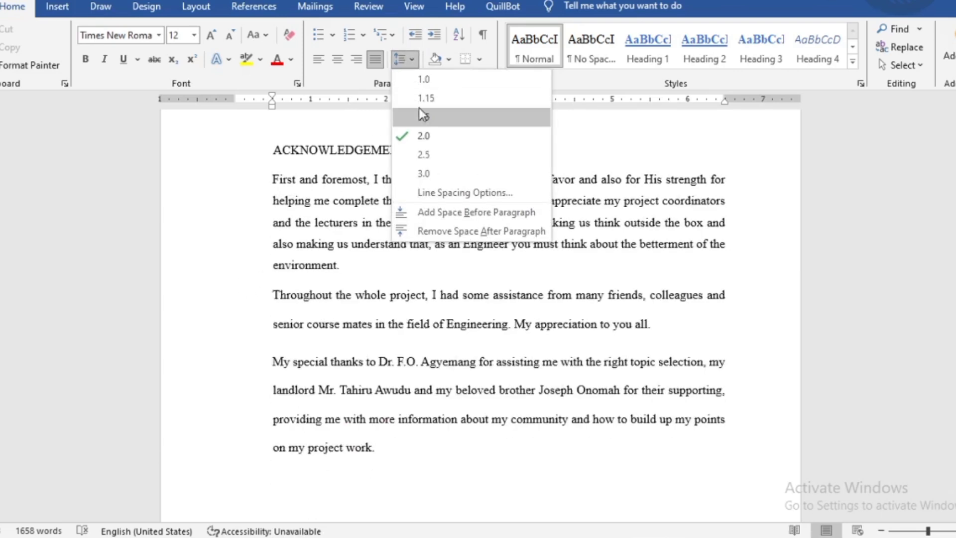
pyautogui.click(414, 137)
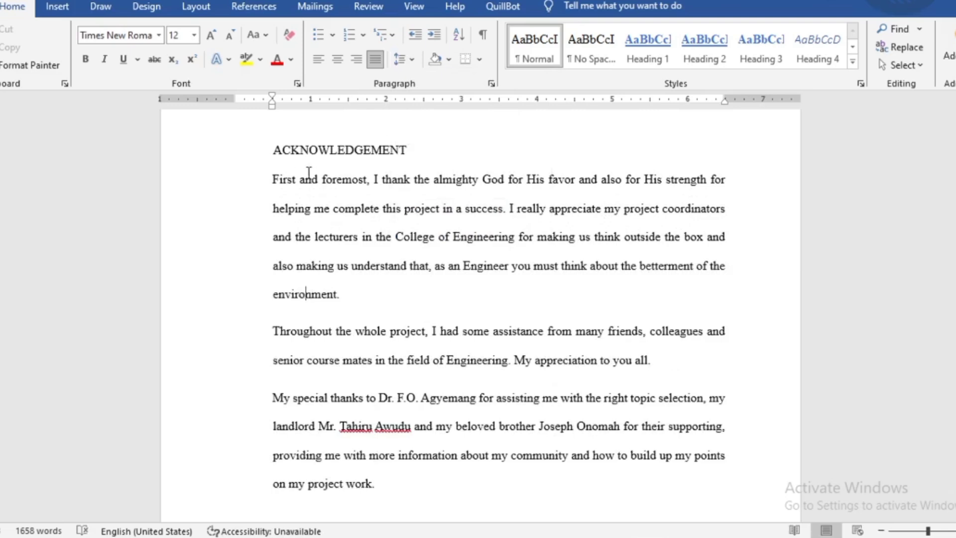
# Step: Apply the Heading 1 style to the ACKNOWLEDGEMENT title and centre it
pyautogui.moveTo(271, 153); pyautogui.dragTo(414, 151)
pyautogui.click(338, 60)
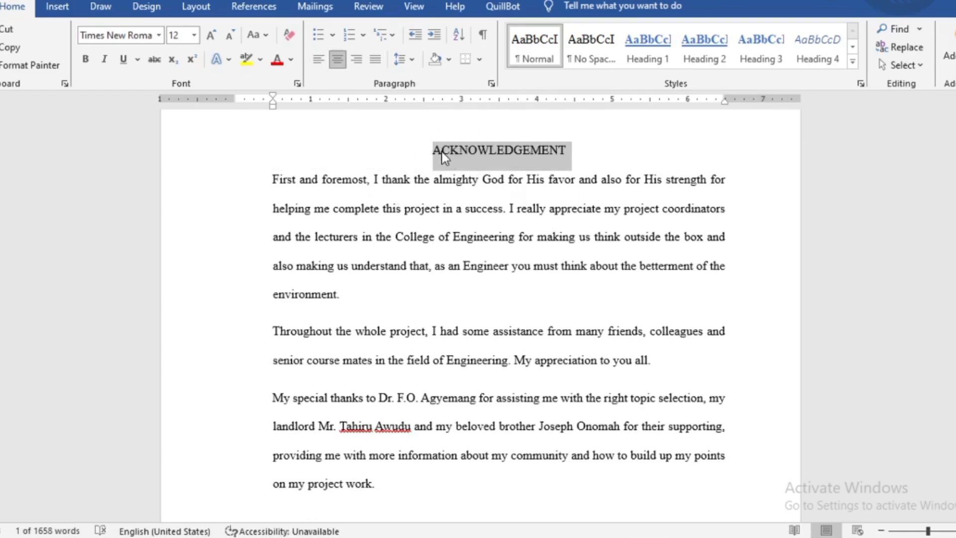
pyautogui.click(644, 43)
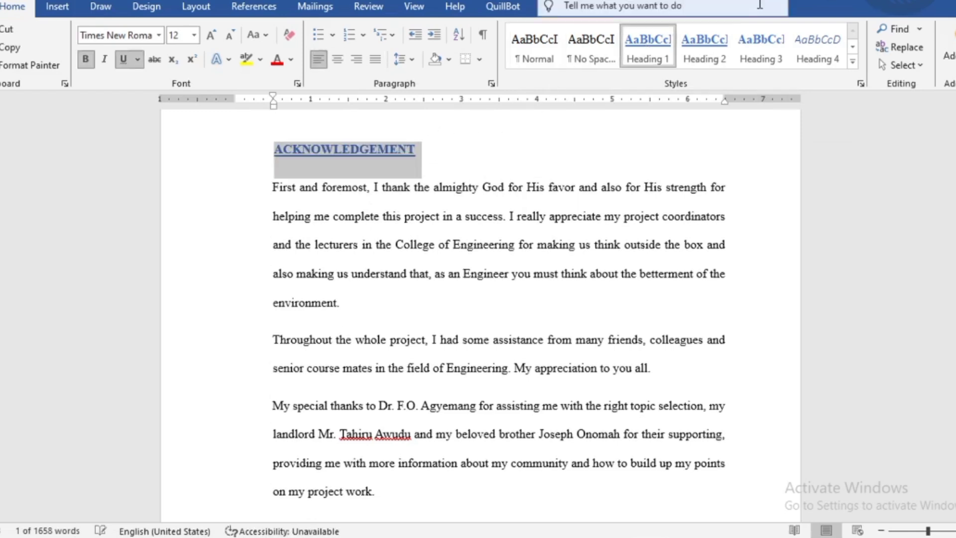
pyautogui.click(706, 46)
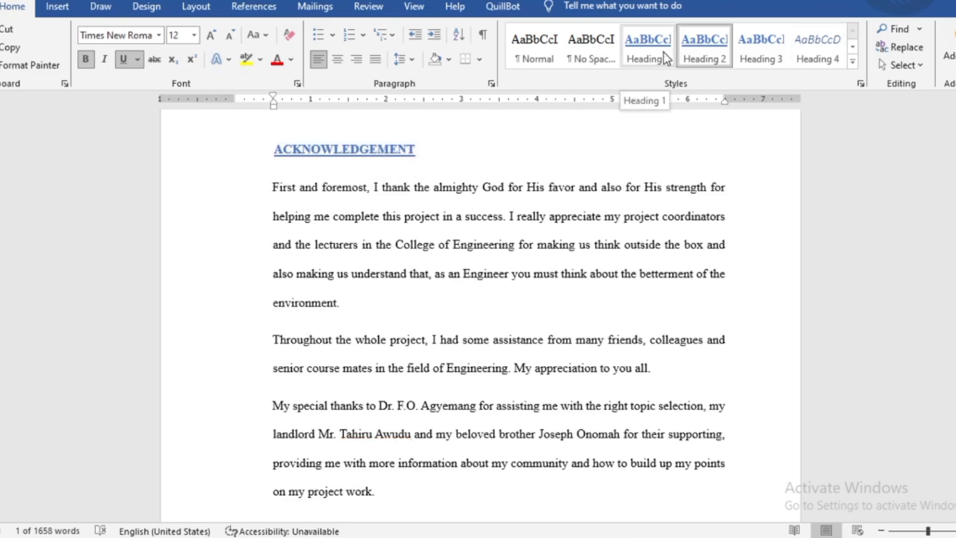
pyautogui.click(645, 39)
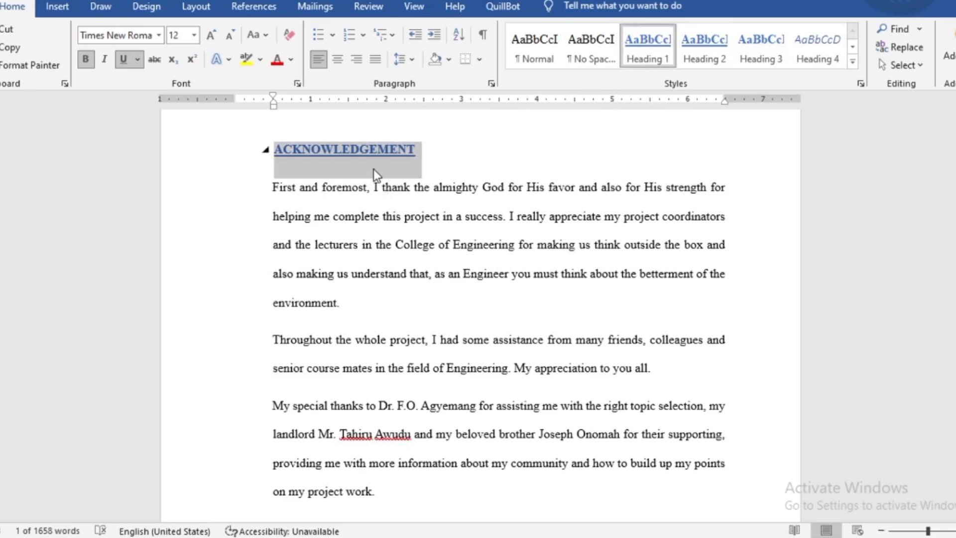
pyautogui.click(336, 61)
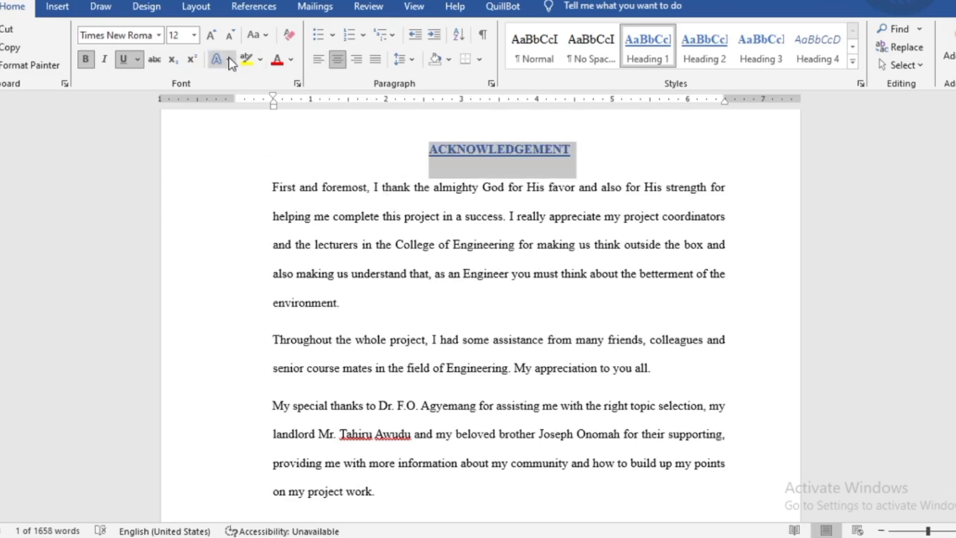
# Step: Set the ACKNOWLEDGEMENT heading's font colour to Automatic black and remove its underline
pyautogui.click(292, 59)
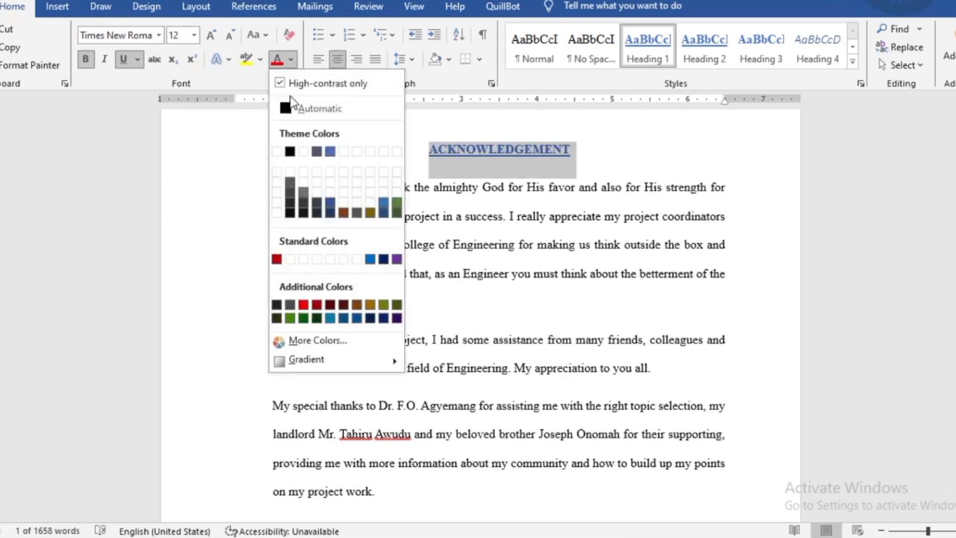
pyautogui.click(292, 102)
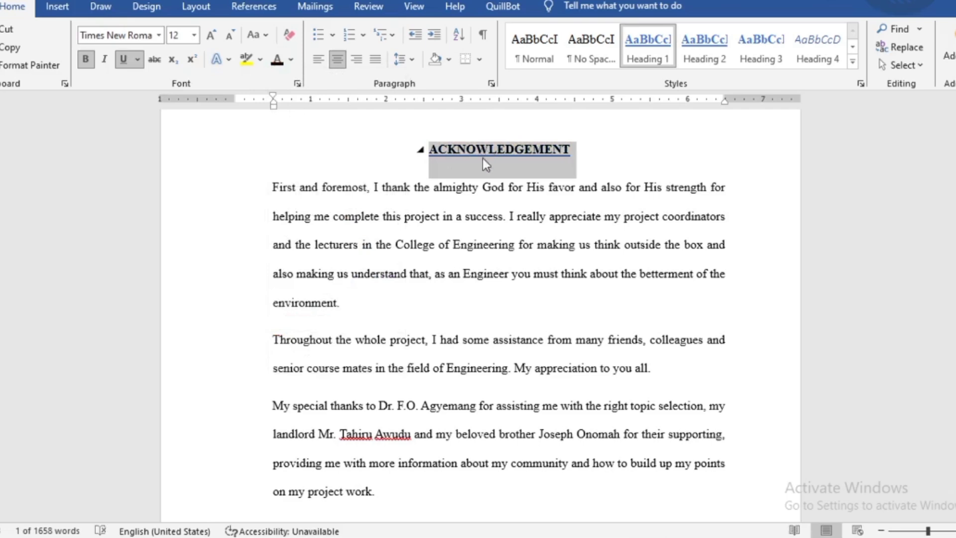
pyautogui.click(124, 62)
pyautogui.click(405, 188)
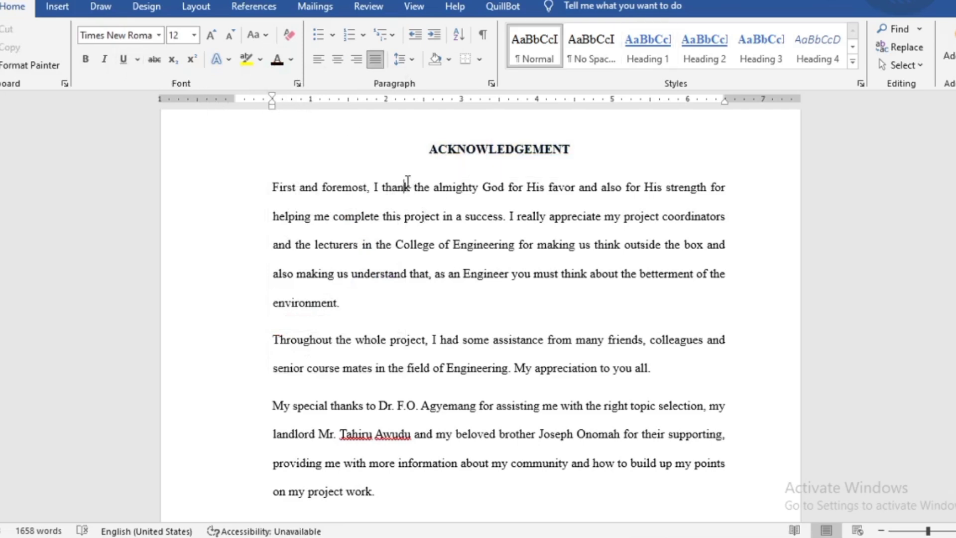
# Step: Enlarge the font of the ACKNOWLEDGEMENT heading by one size and deselect it
pyautogui.moveTo(430, 149); pyautogui.dragTo(581, 149)
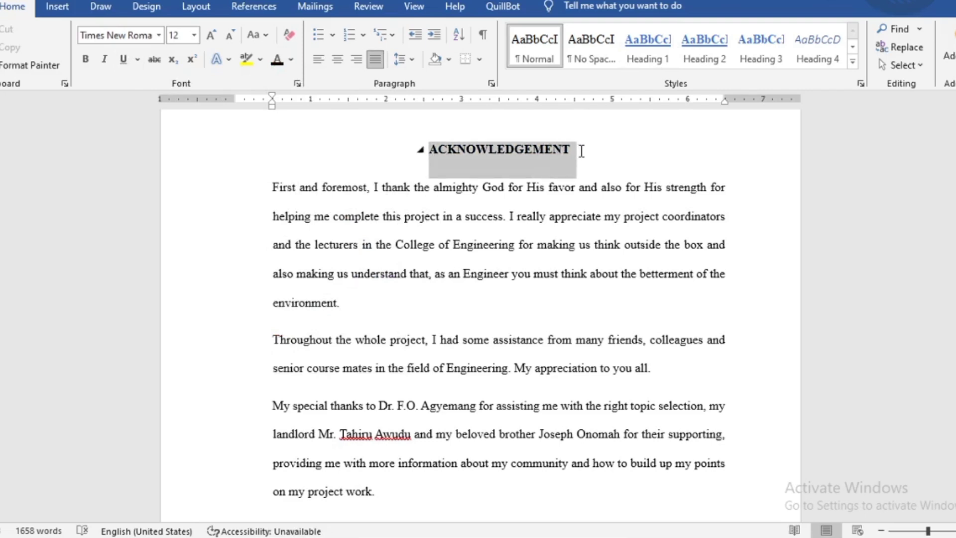
pyautogui.click(215, 39)
pyautogui.click(774, 212)
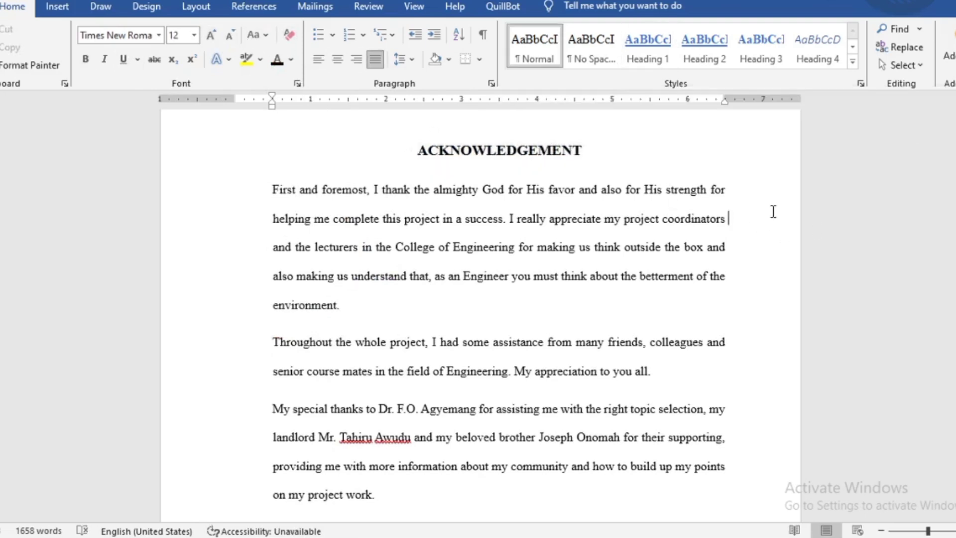
# Step: Make the DEDICATION title bold and centred, and justify the dedication paragraph below it
pyautogui.scroll(4, 522, 175)
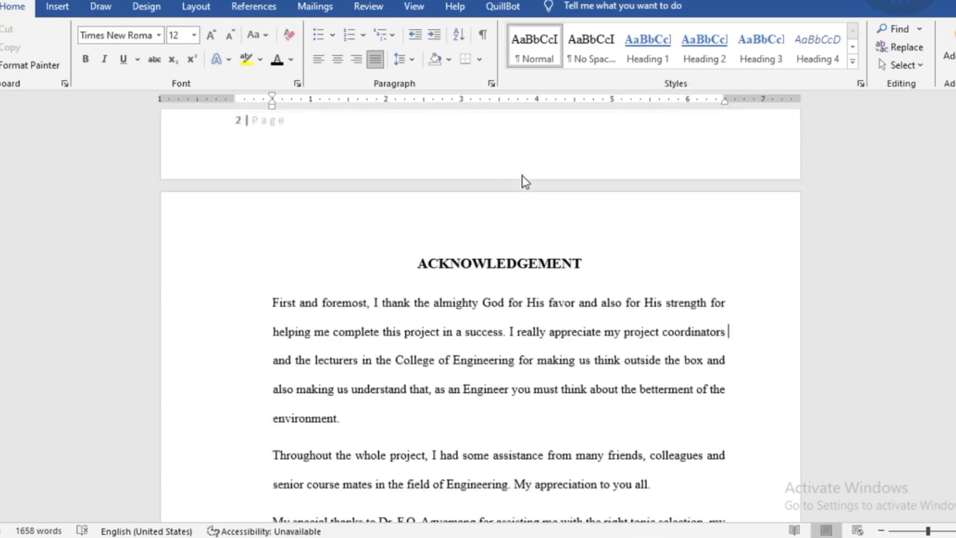
pyautogui.scroll(-2, 522, 176)
pyautogui.scroll(-3, 522, 175)
pyautogui.scroll(3, 522, 175)
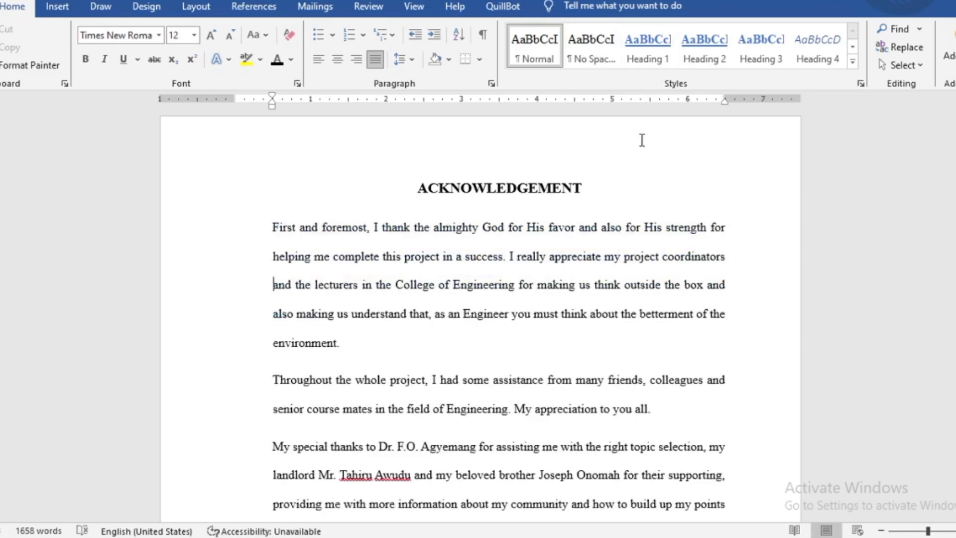
pyautogui.scroll(-10, 620, 187)
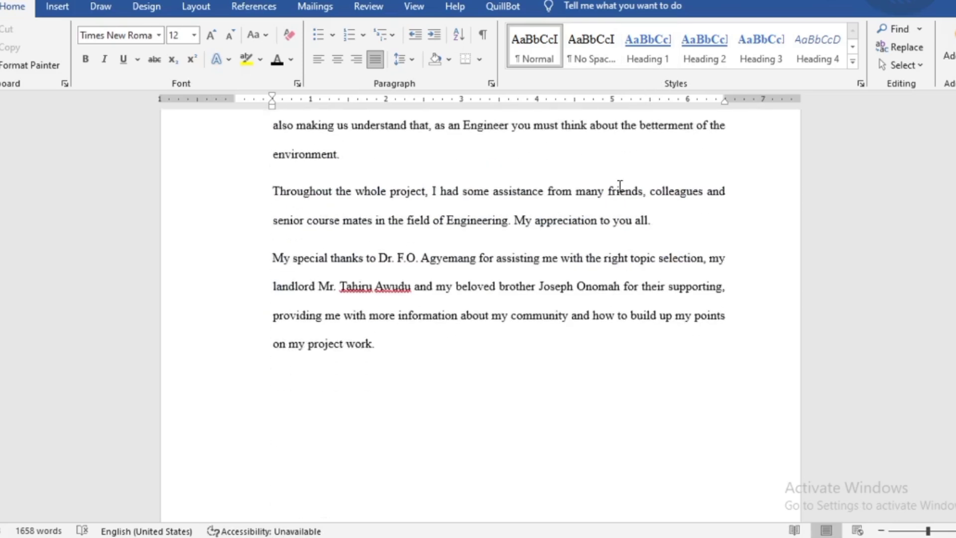
pyautogui.scroll(-4, 619, 187)
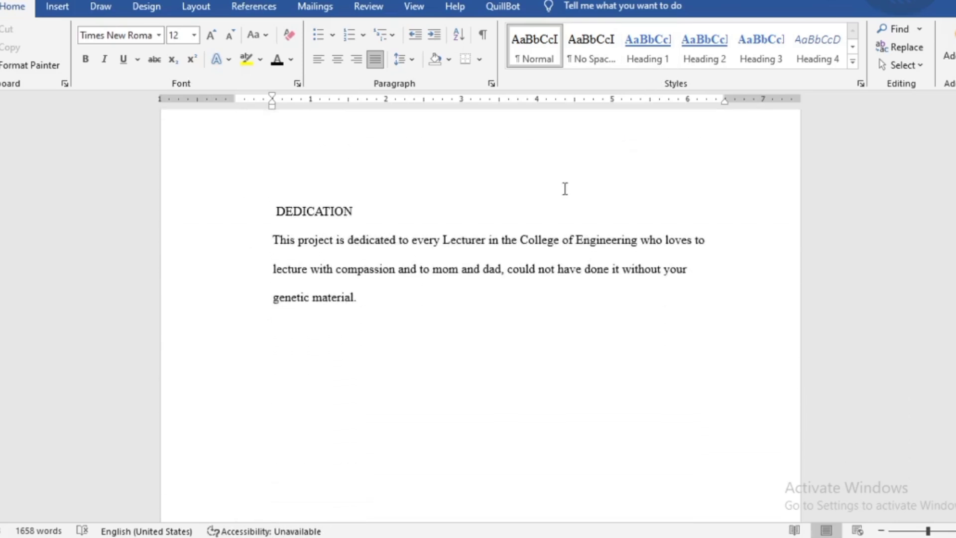
pyautogui.moveTo(282, 206); pyautogui.dragTo(370, 216)
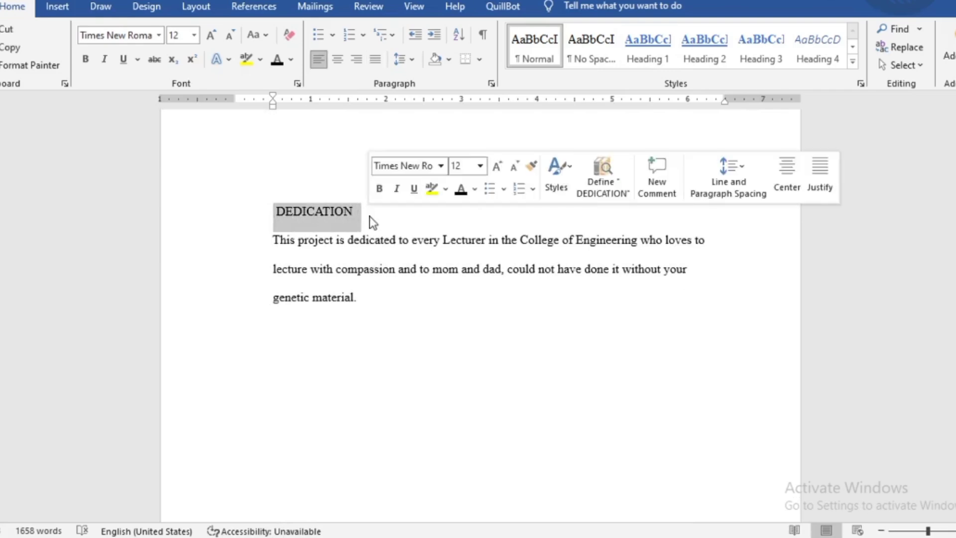
pyautogui.click(336, 60)
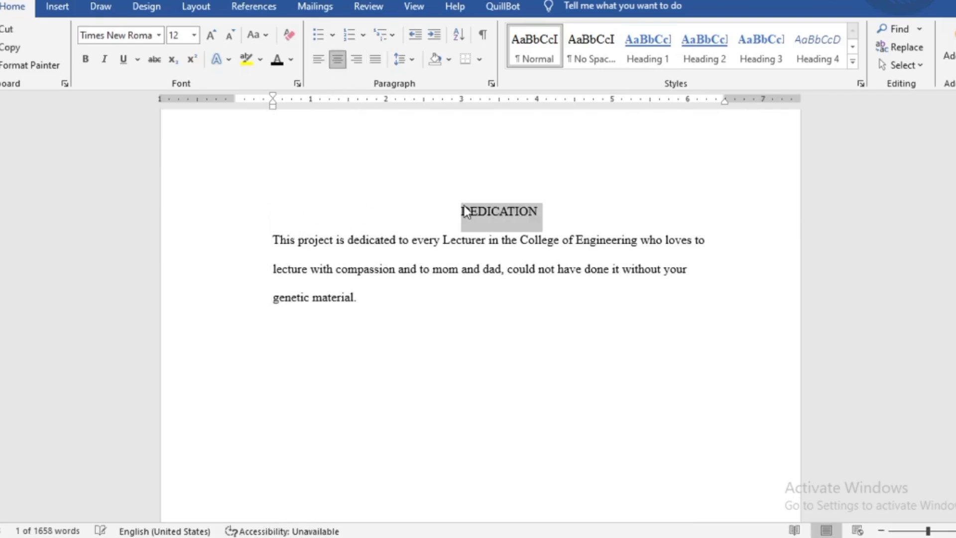
pyautogui.click(80, 60)
pyautogui.moveTo(264, 239); pyautogui.dragTo(373, 315)
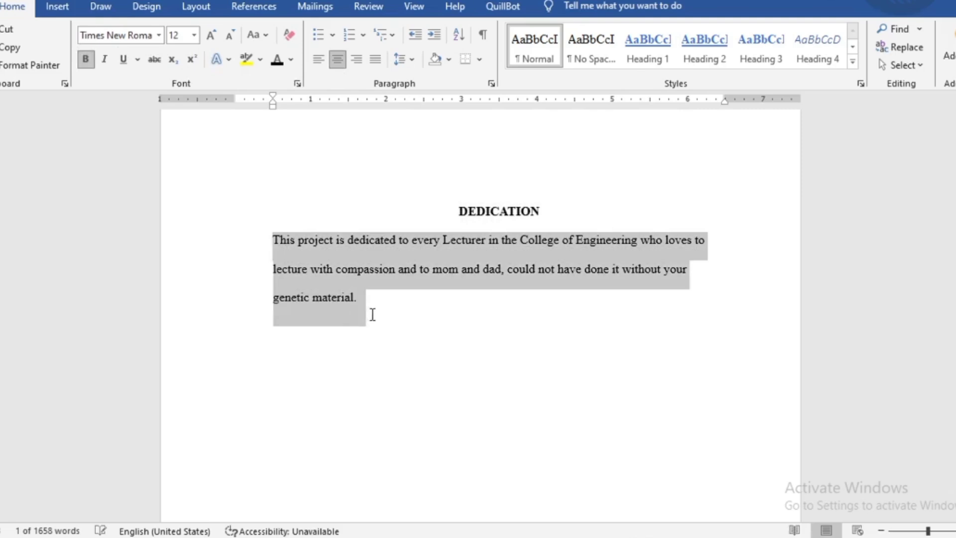
pyautogui.click(379, 61)
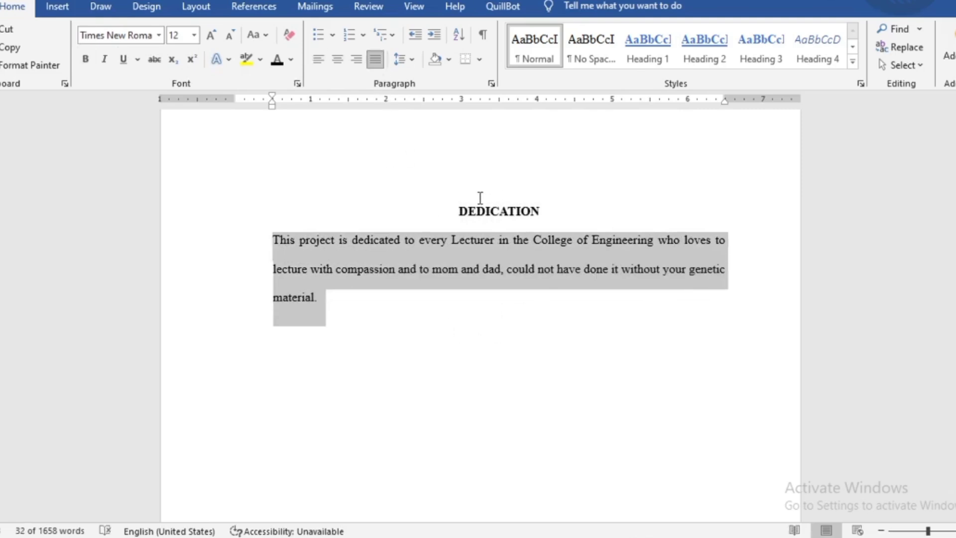
# Step: Apply the Heading 1 style to the DEDICATION title and centre it
pyautogui.moveTo(456, 213); pyautogui.dragTo(562, 212)
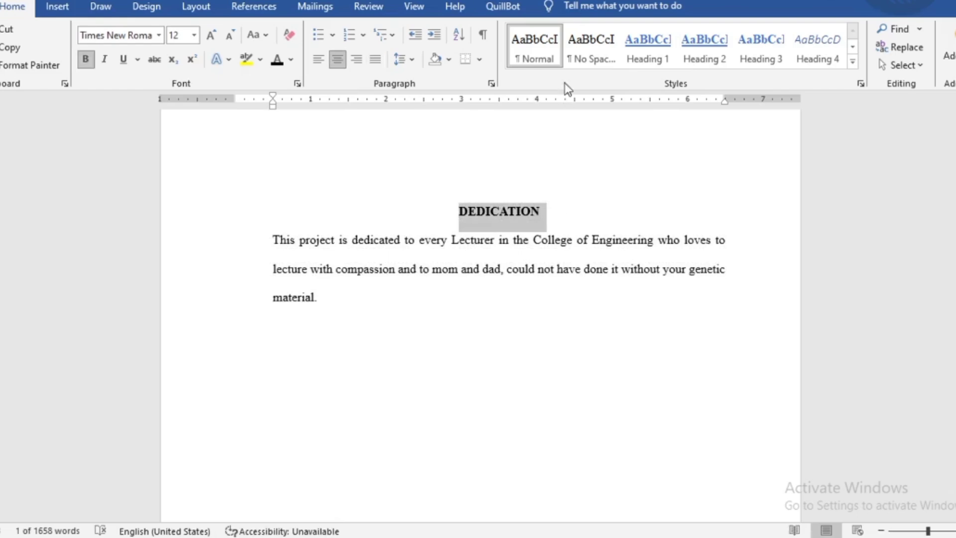
pyautogui.click(645, 59)
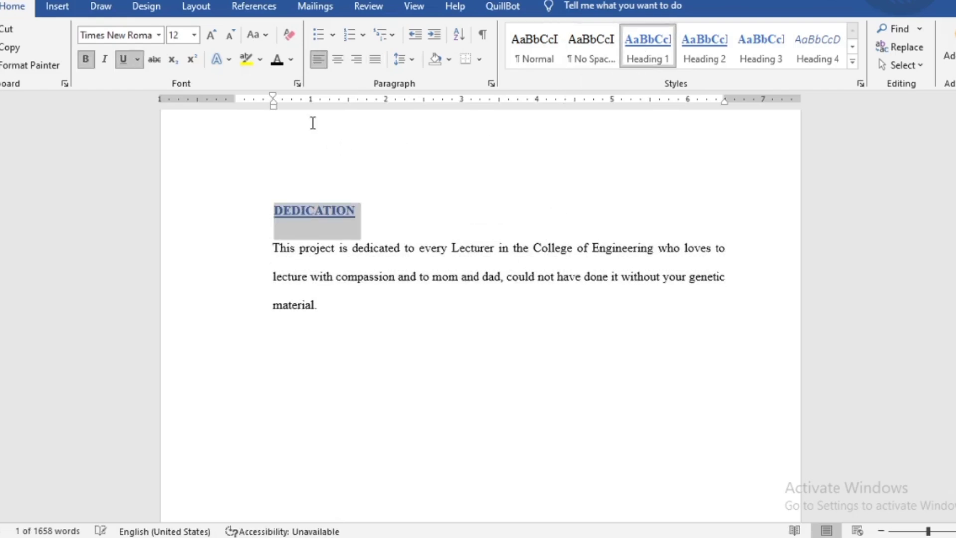
pyautogui.click(337, 59)
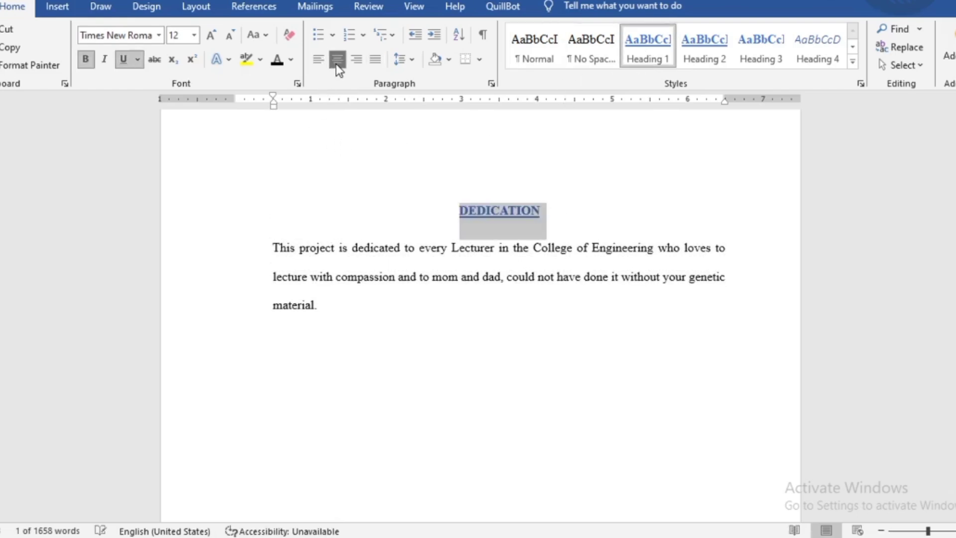
# Step: Format the DEDICATION heading as black, 14 pt text without underline and deselect it
pyautogui.click(122, 59)
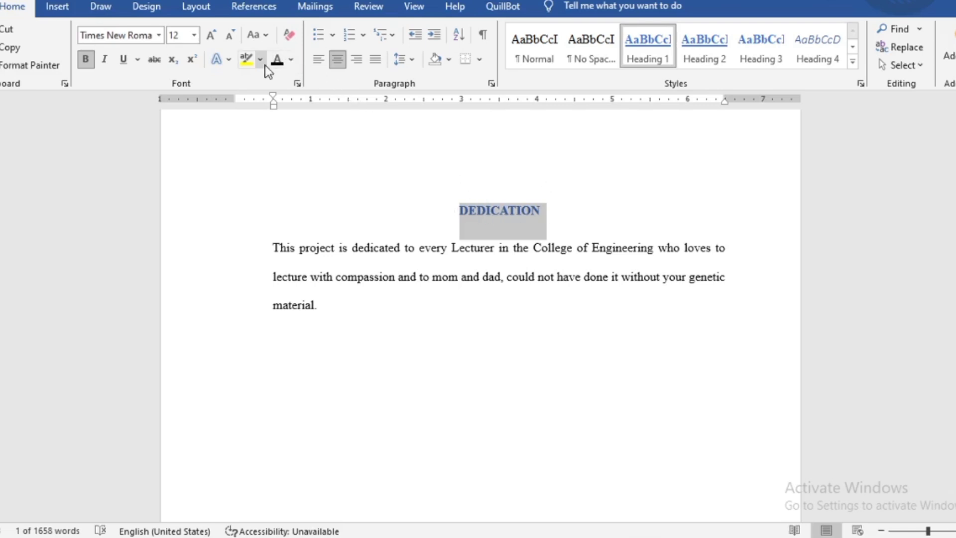
pyautogui.click(277, 59)
pyautogui.click(212, 35)
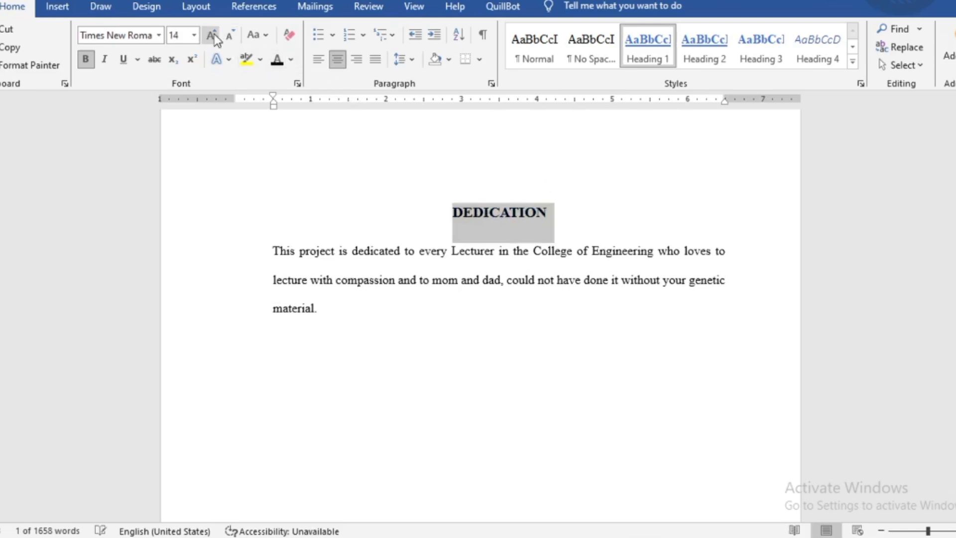
pyautogui.click(569, 465)
# Step: Remove the surplus blank lines above the ABSTRACT title and reinsert one line break at the start of its page
pyautogui.scroll(1, 500, 374)
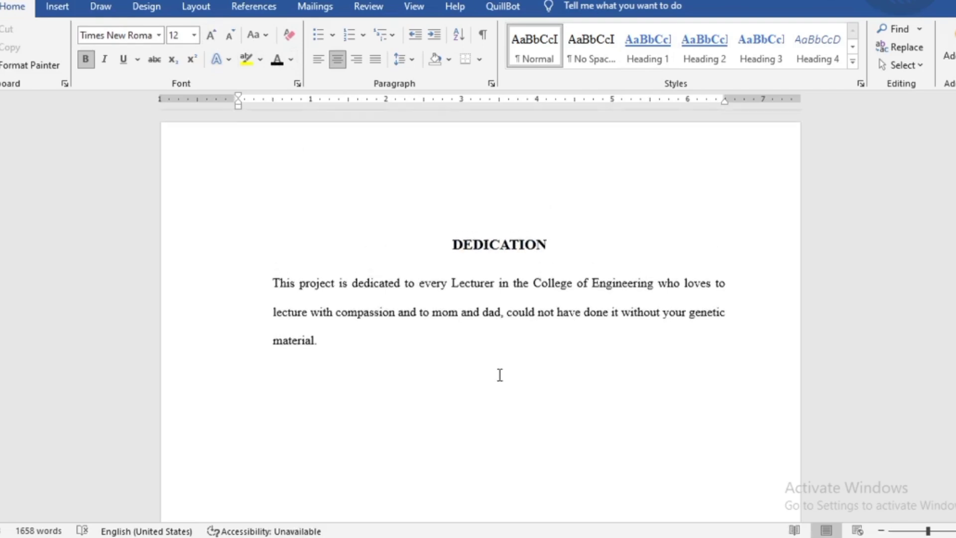
pyautogui.scroll(-6, 500, 375)
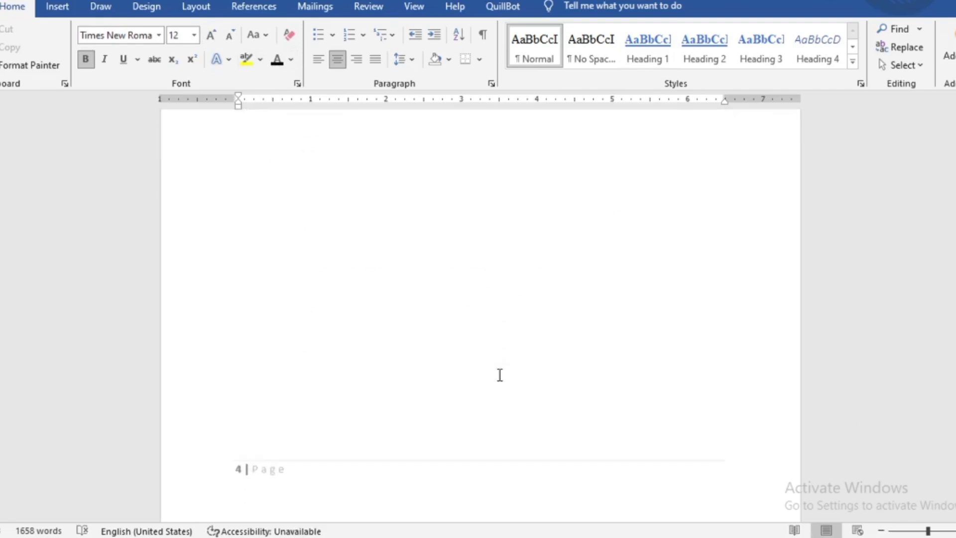
pyautogui.scroll(-10, 500, 374)
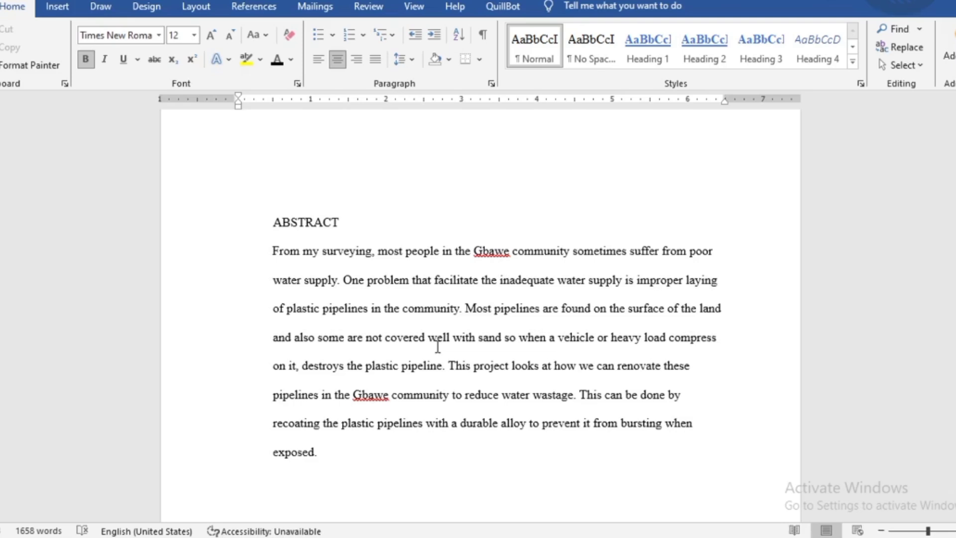
pyautogui.click(382, 195)
pyautogui.press('BackSpace')
pyautogui.press('BackSpace')
pyautogui.press('BackSpace')
pyautogui.press('BackSpace')
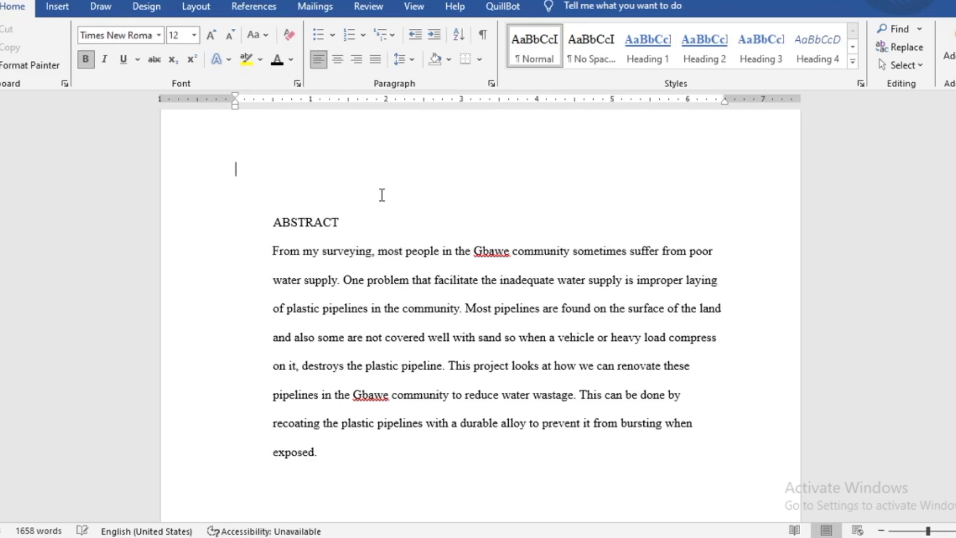
pyautogui.press('BackSpace')
pyautogui.press('BackSpace')
pyautogui.press('BackSpace')
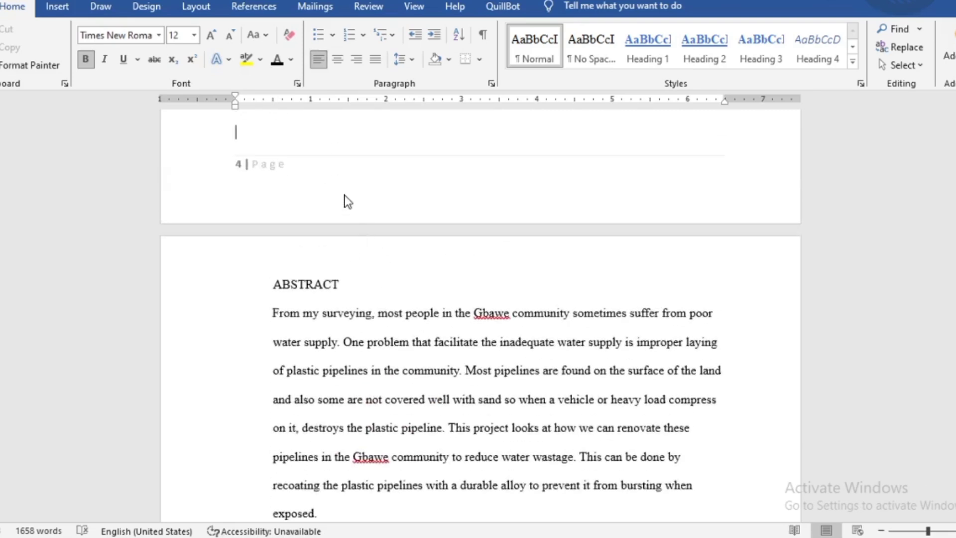
pyautogui.press('Return')
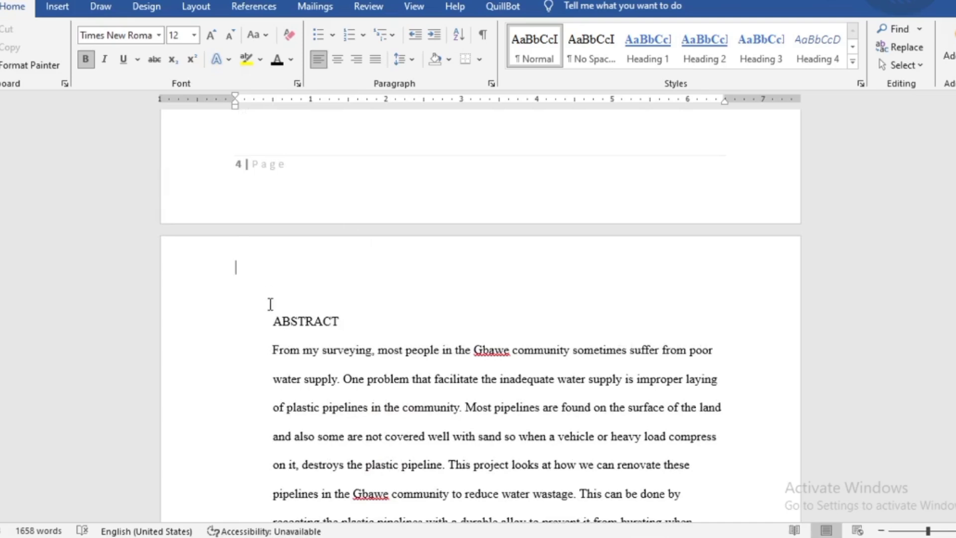
pyautogui.hotkey('ctrl', 'e')
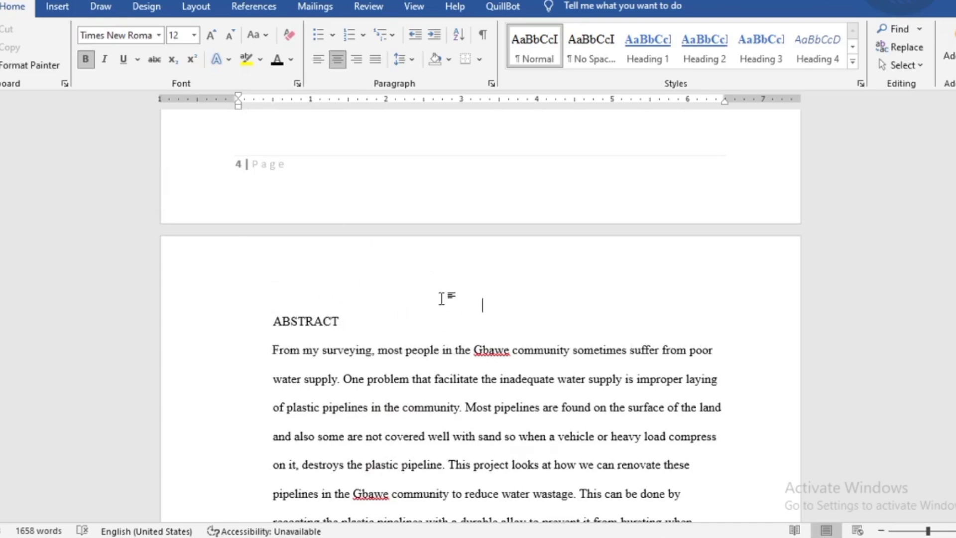
# Step: Apply the Heading 1 style to the ABSTRACT title and centre it
pyautogui.moveTo(274, 315); pyautogui.dragTo(370, 322)
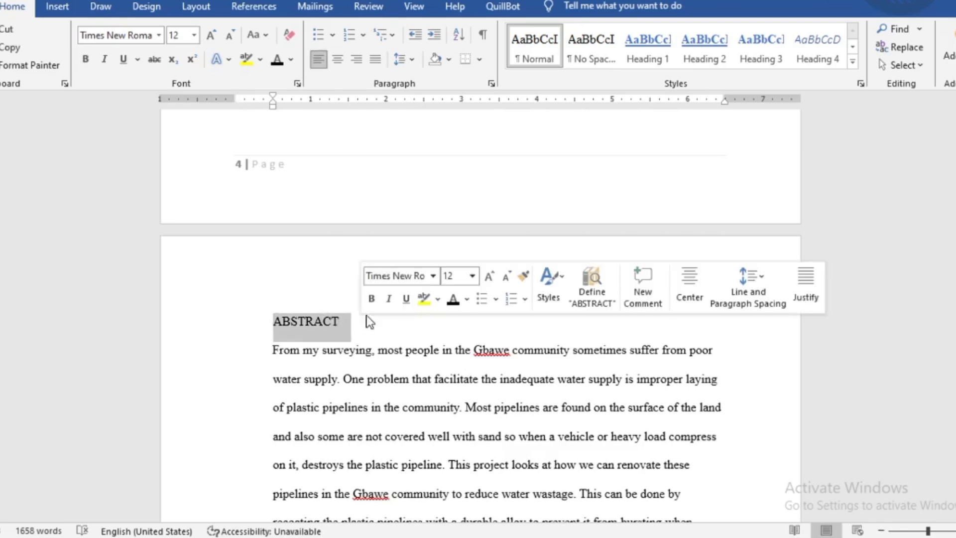
pyautogui.click(338, 61)
pyautogui.click(640, 50)
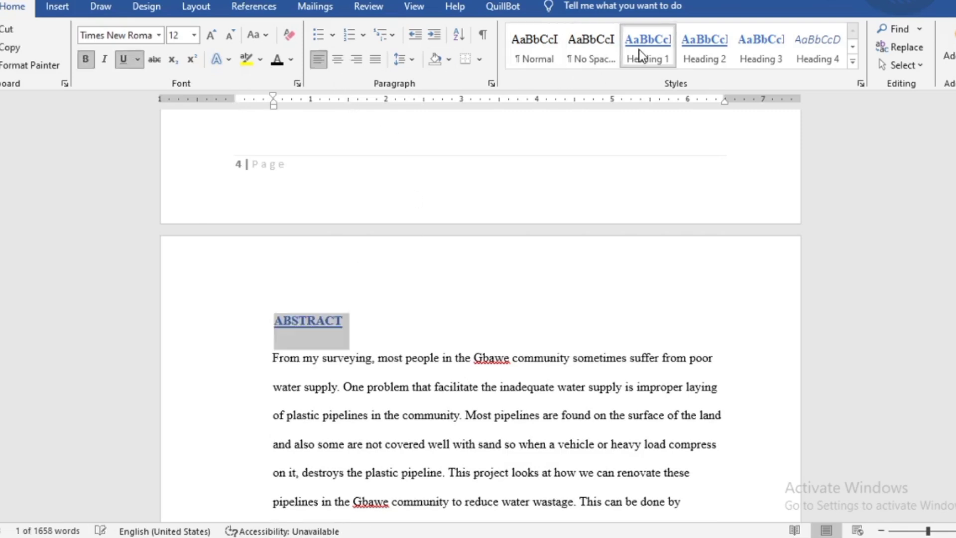
pyautogui.click(338, 61)
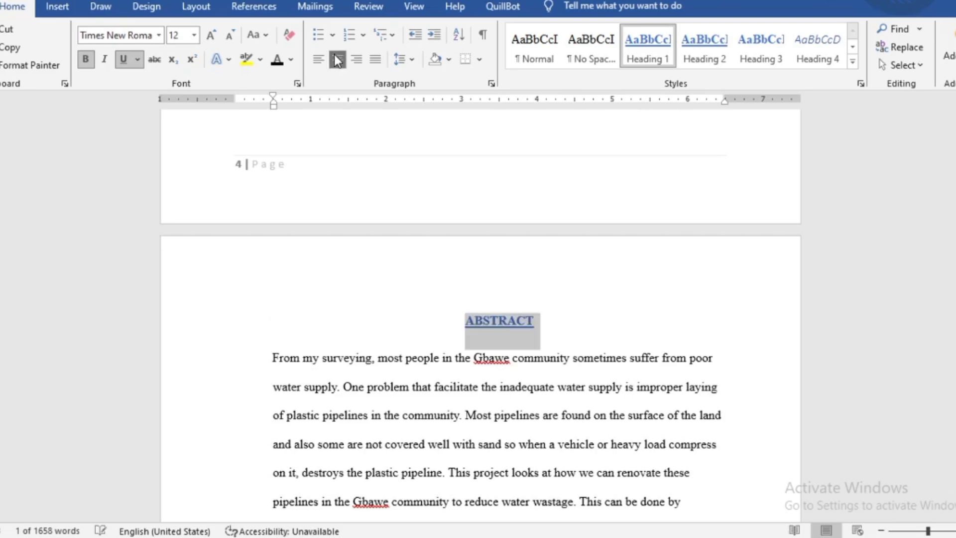
# Step: Format the ABSTRACT heading as black, 14 pt text without underline
pyautogui.click(277, 60)
pyautogui.click(129, 57)
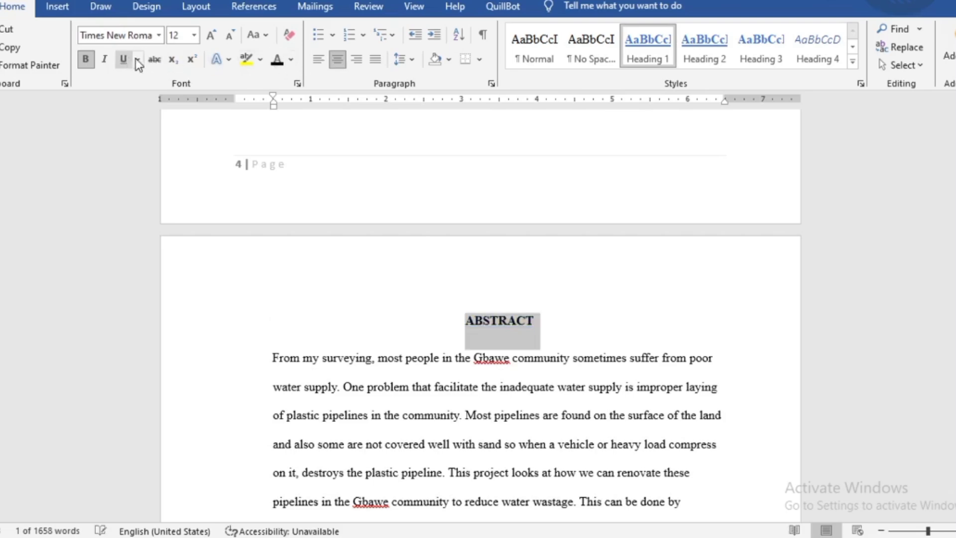
pyautogui.click(210, 36)
# Step: Justify the body paragraph under the ABSTRACT heading
pyautogui.scroll(-3, 304, 194)
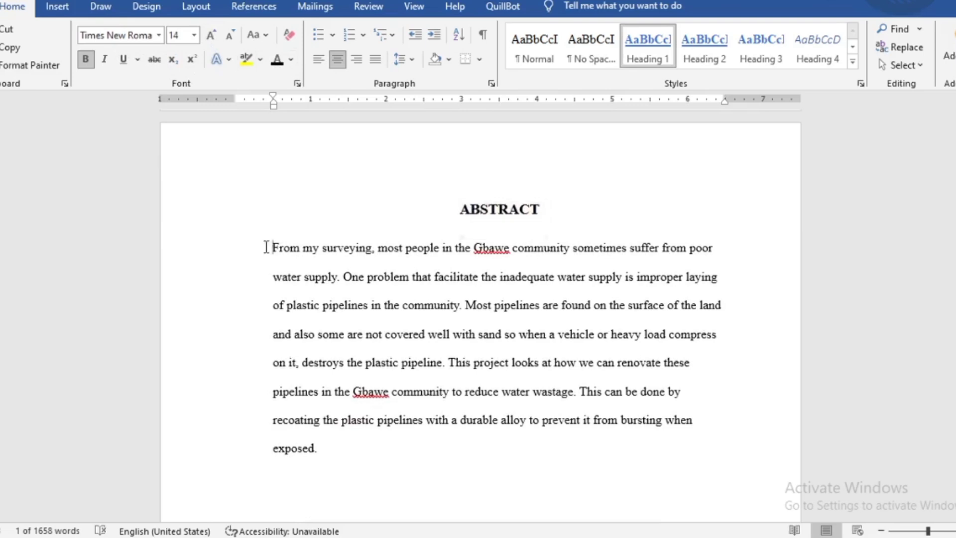
pyautogui.moveTo(267, 246); pyautogui.dragTo(433, 444)
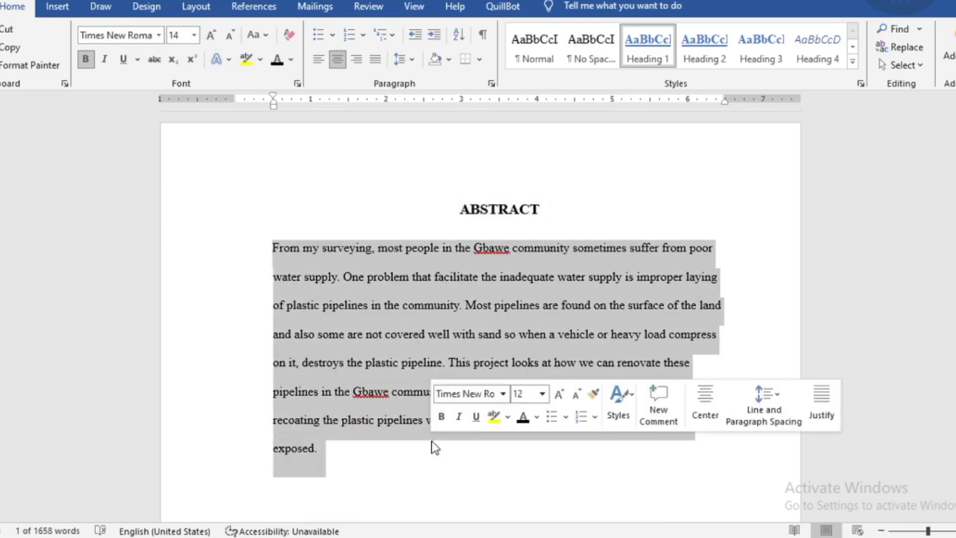
pyautogui.click(375, 59)
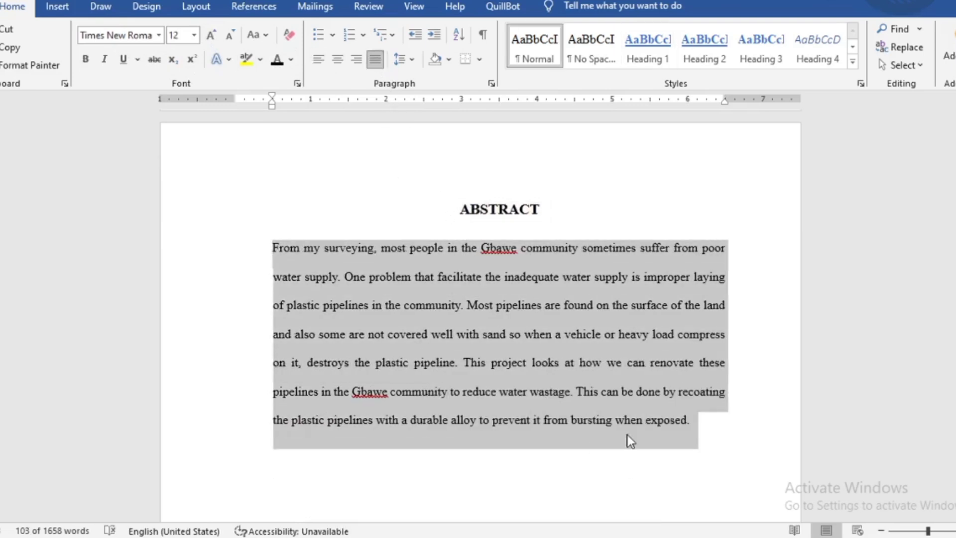
# Step: Apply the Heading 1 style to the INTRODUCTION and 1.1 BACKGROUND OF THE COURSE titles
pyautogui.scroll(-10, 613, 388)
pyautogui.scroll(-8, 613, 388)
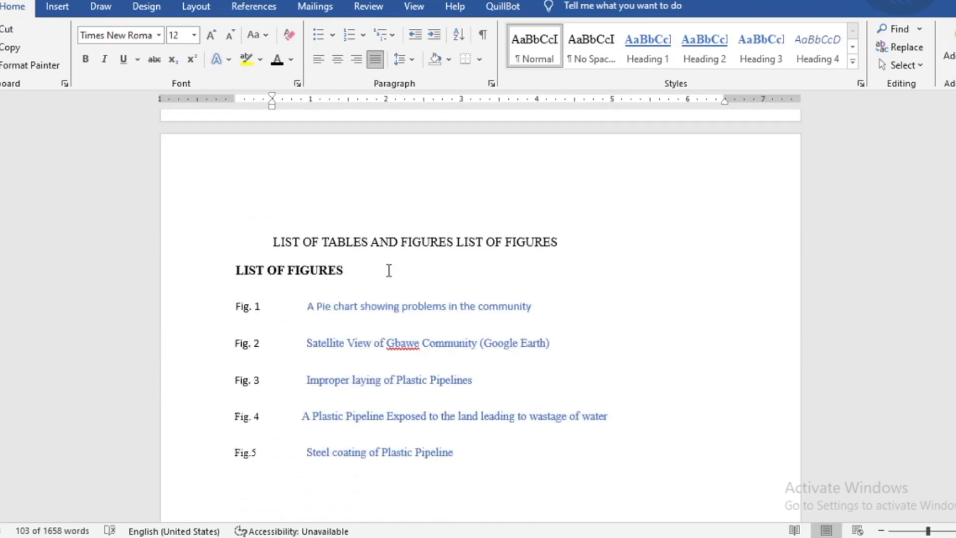
pyautogui.scroll(-15, 389, 270)
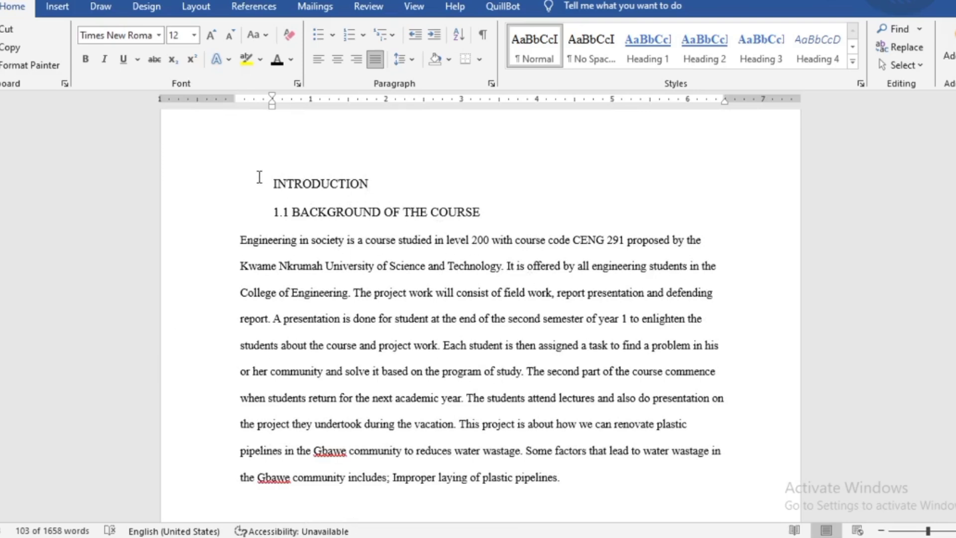
pyautogui.doubleClick(324, 185)
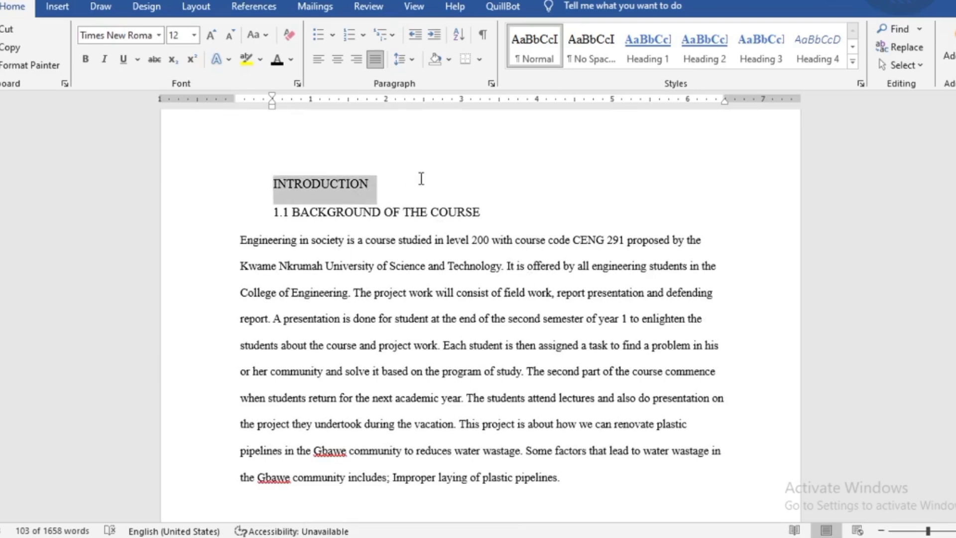
pyautogui.click(651, 38)
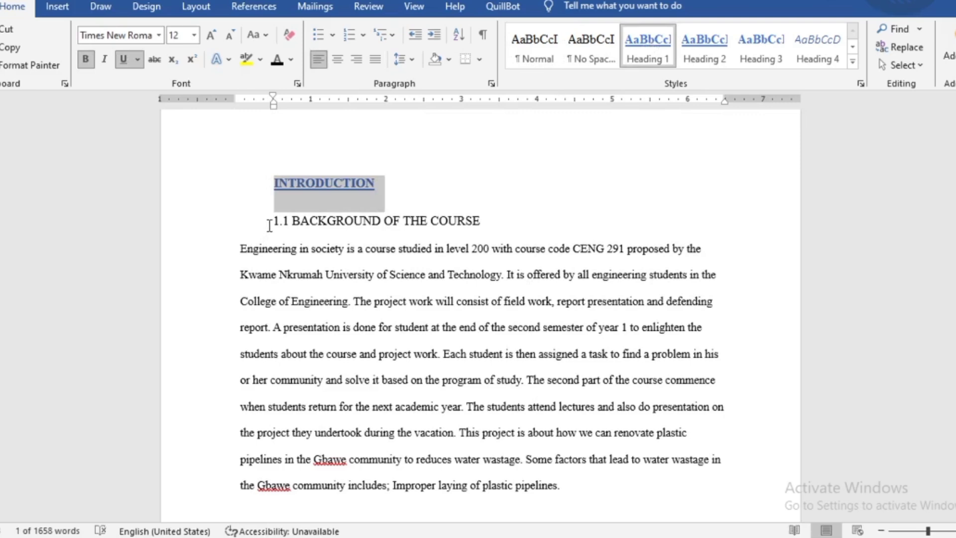
pyautogui.moveTo(269, 226); pyautogui.dragTo(463, 221)
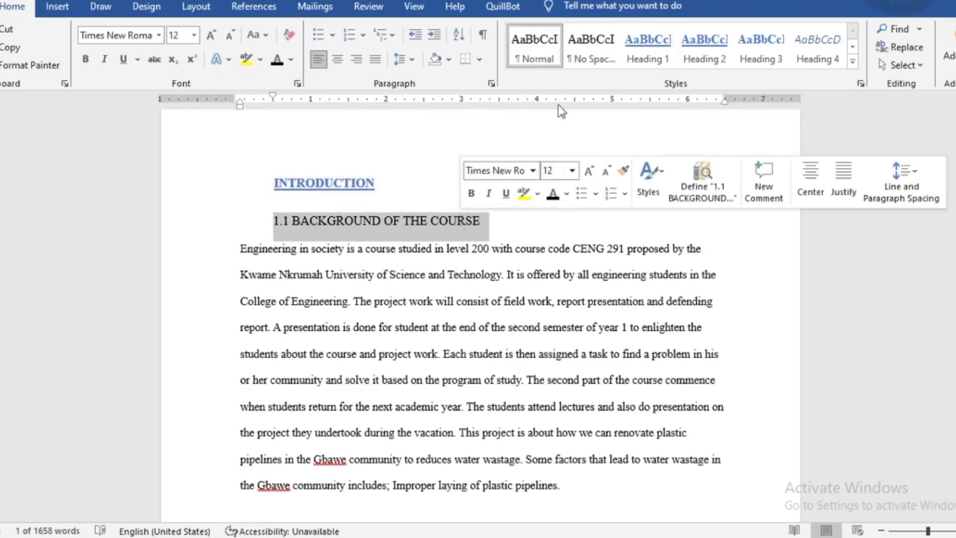
pyautogui.click(639, 45)
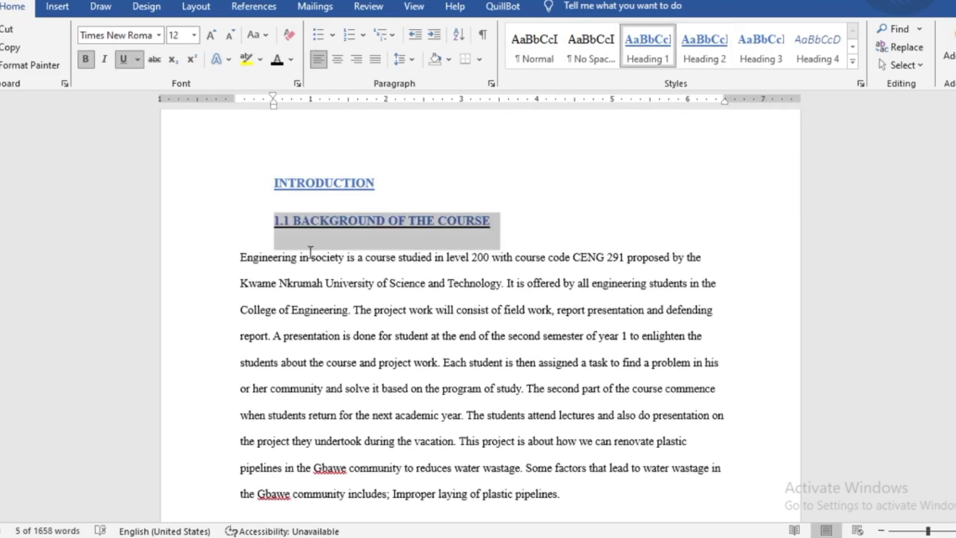
# Step: Format the INTRODUCTION and 1.1 BACKGROUND OF THE COURSE headings as centred, black, 14 pt text without underline
pyautogui.click(122, 60)
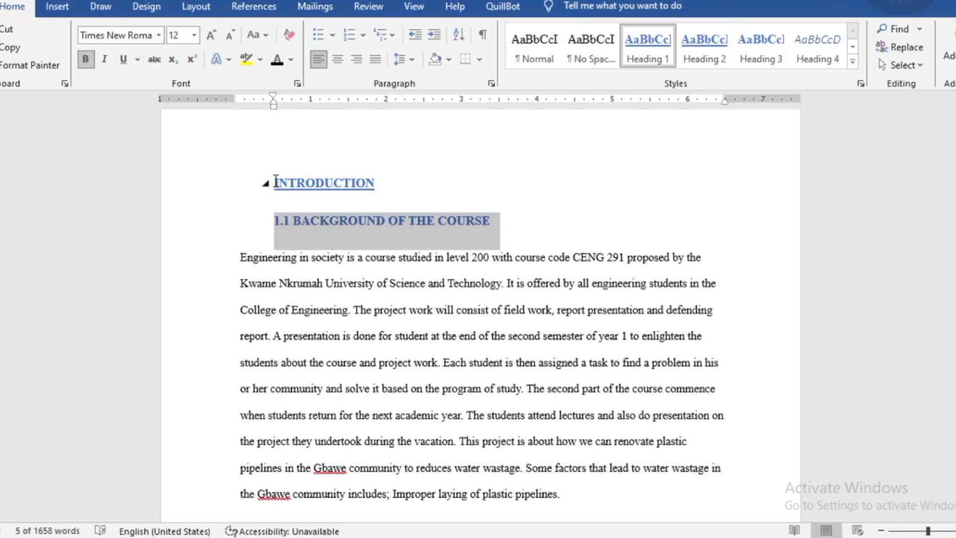
pyautogui.moveTo(276, 182); pyautogui.dragTo(378, 185)
pyautogui.click(367, 220)
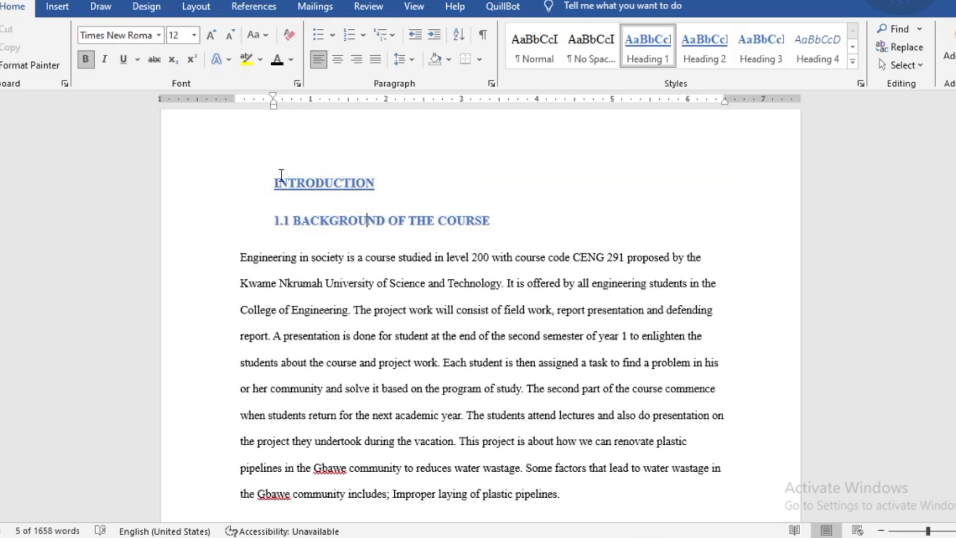
pyautogui.moveTo(316, 196); pyautogui.dragTo(498, 233)
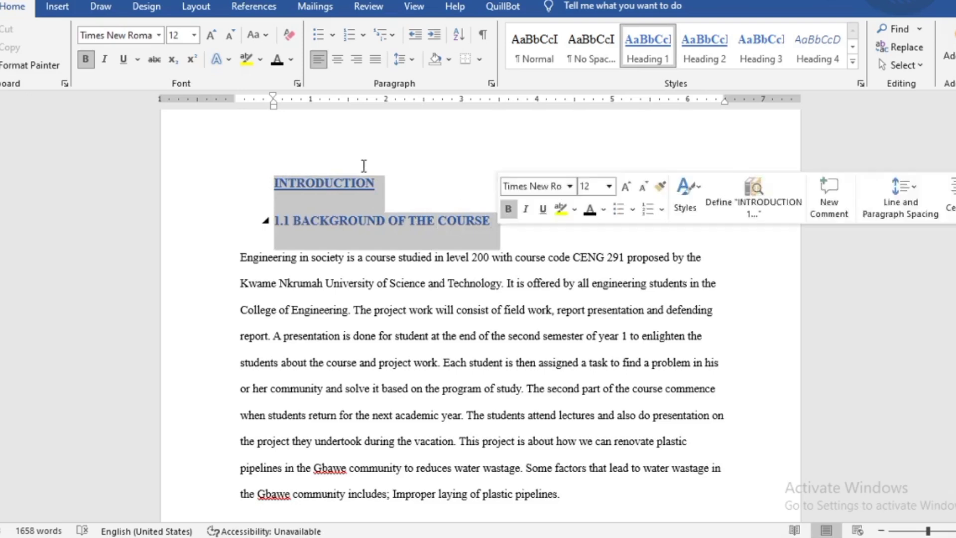
pyautogui.click(342, 58)
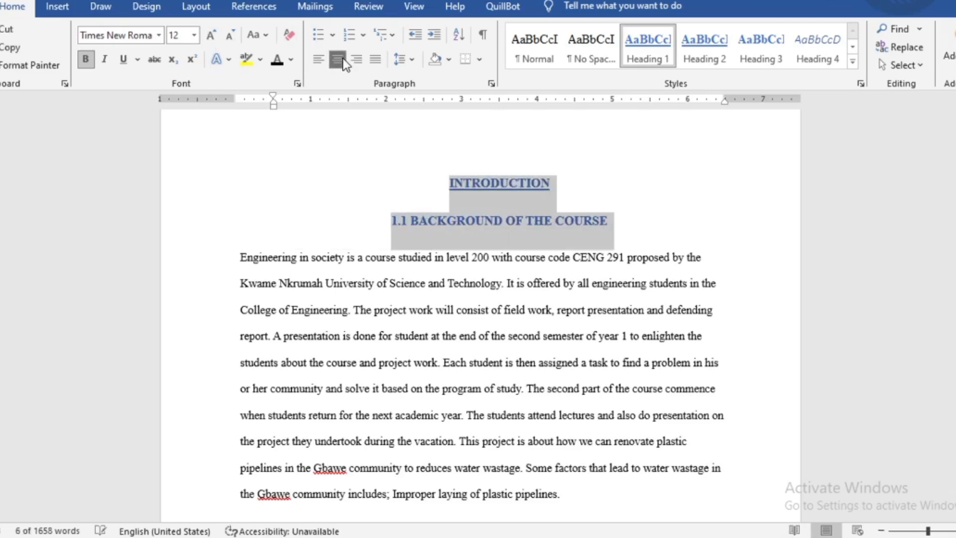
pyautogui.click(276, 63)
pyautogui.click(124, 58)
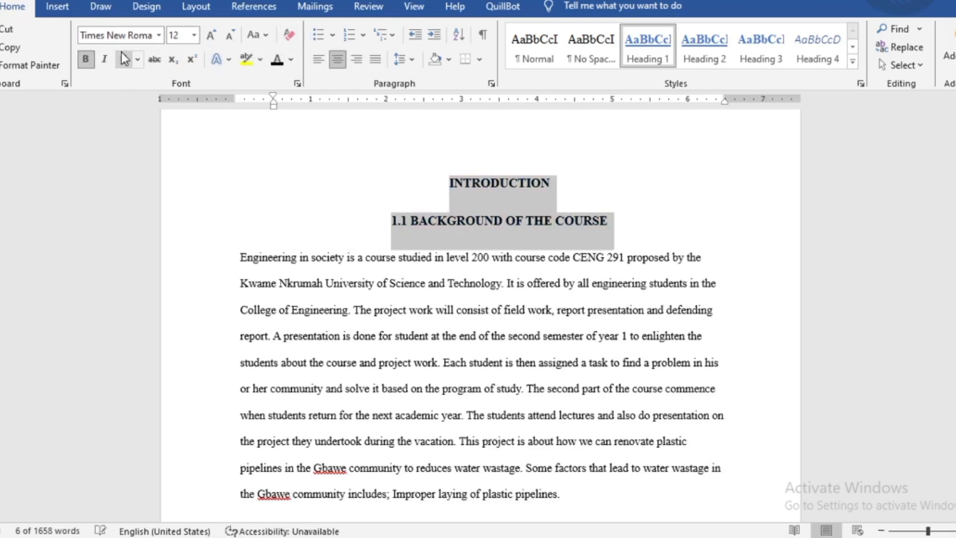
pyautogui.click(210, 40)
pyautogui.click(541, 323)
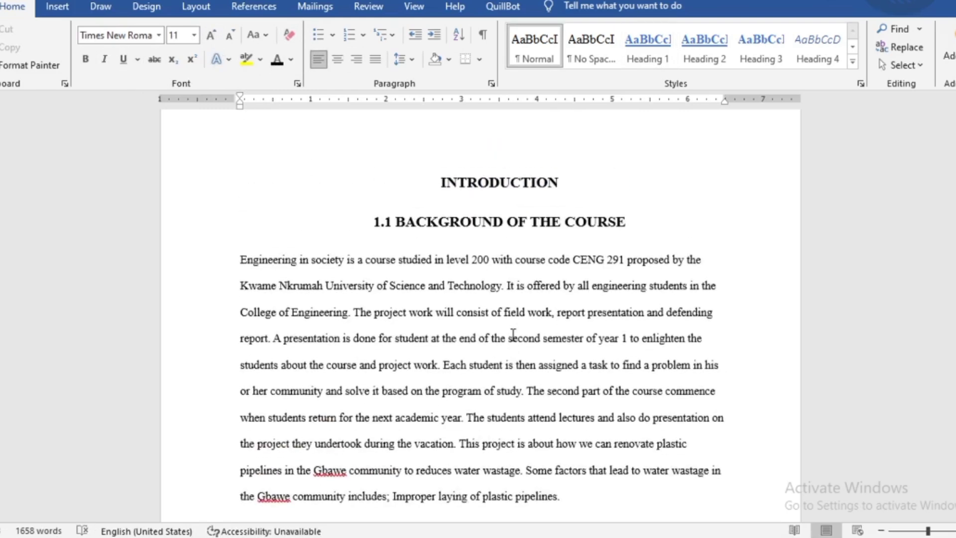
# Step: Remove the surplus blank lines above the INTRODUCTION heading so that it starts at the top of its page
pyautogui.scroll(2, 513, 333)
pyautogui.click(424, 205)
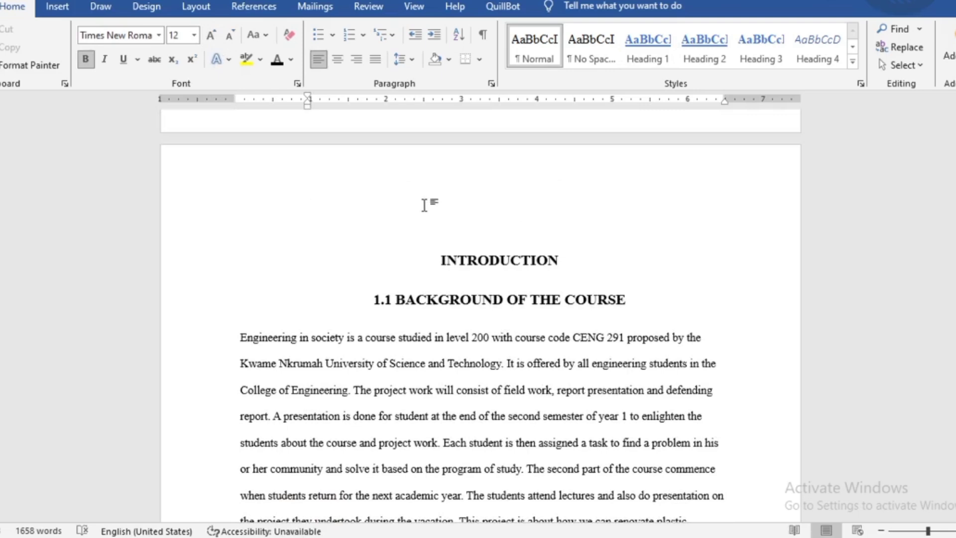
pyautogui.press('BackSpace')
pyautogui.press('BackSpace')
pyautogui.press('BackSpace')
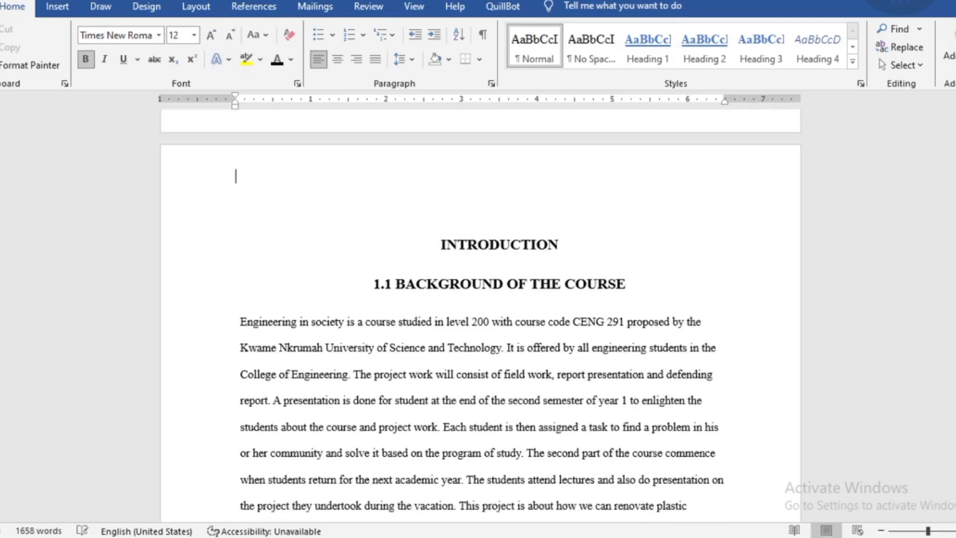
pyautogui.press('BackSpace')
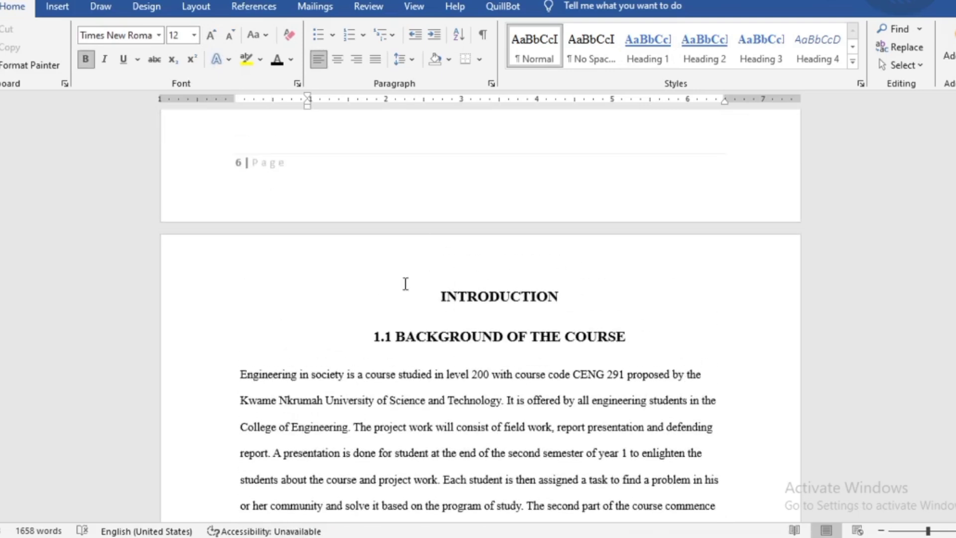
pyautogui.moveTo(442, 297); pyautogui.dragTo(641, 352)
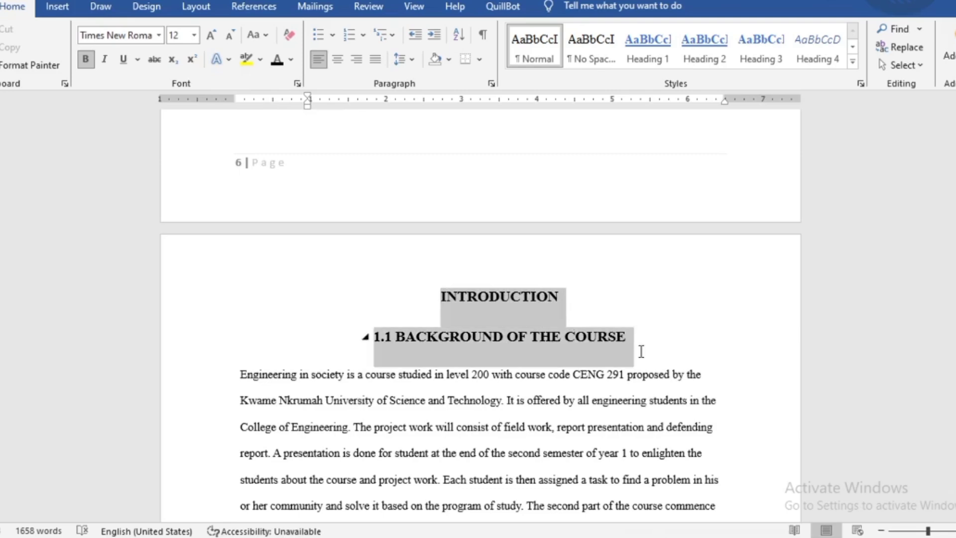
pyautogui.click(338, 67)
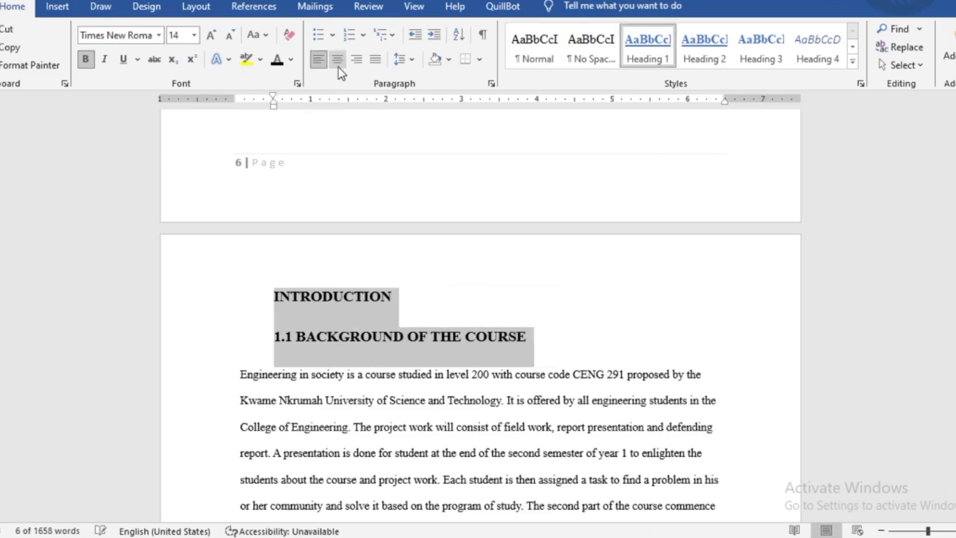
pyautogui.click(339, 66)
pyautogui.click(608, 400)
# Step: Justify the body paragraph under the 1.1 BACKGROUND OF THE COURSE heading
pyautogui.scroll(-1, 582, 369)
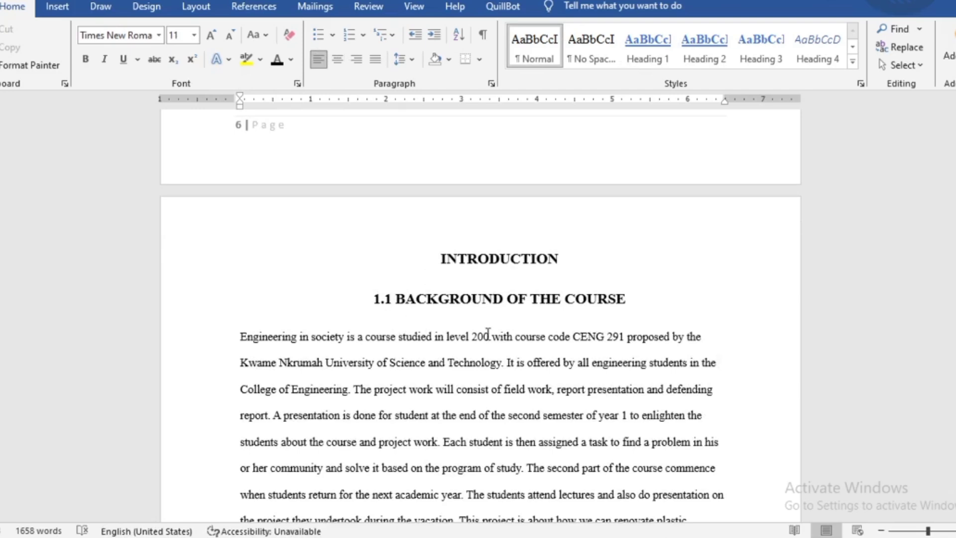
pyautogui.scroll(-4, 245, 388)
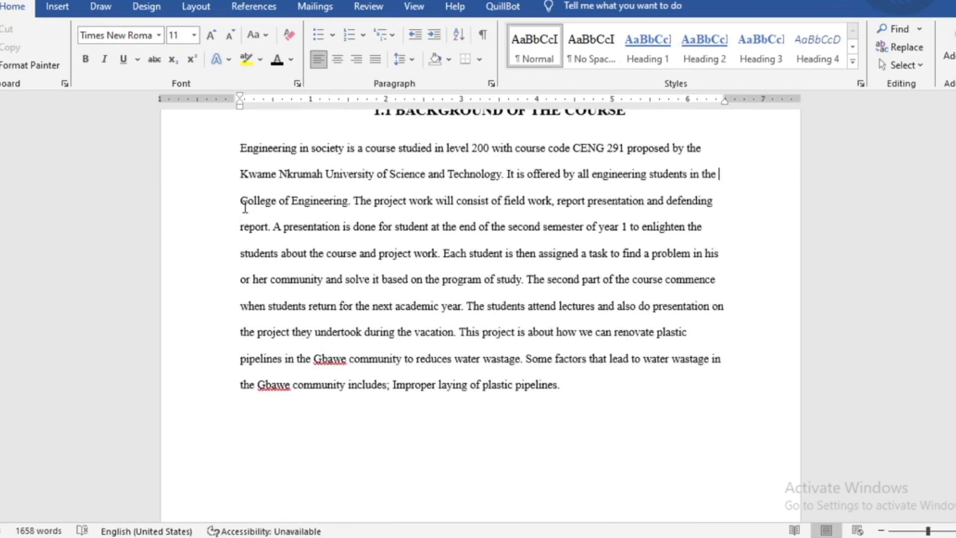
pyautogui.moveTo(235, 145); pyautogui.dragTo(649, 416)
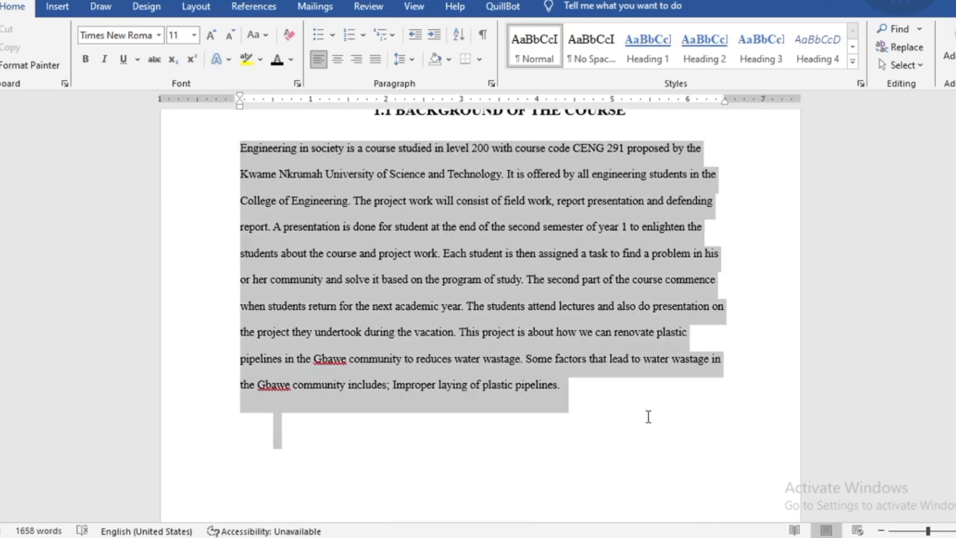
pyautogui.click(376, 59)
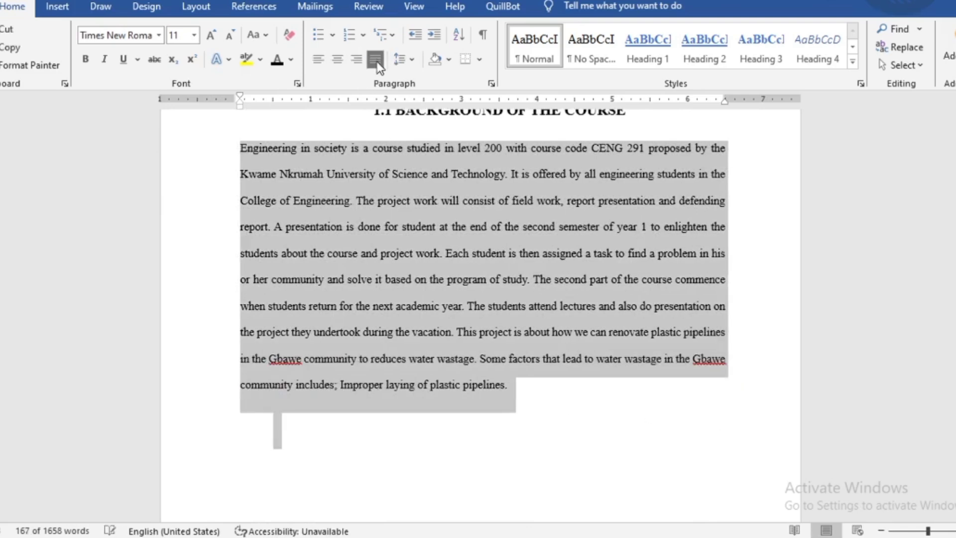
pyautogui.click(506, 408)
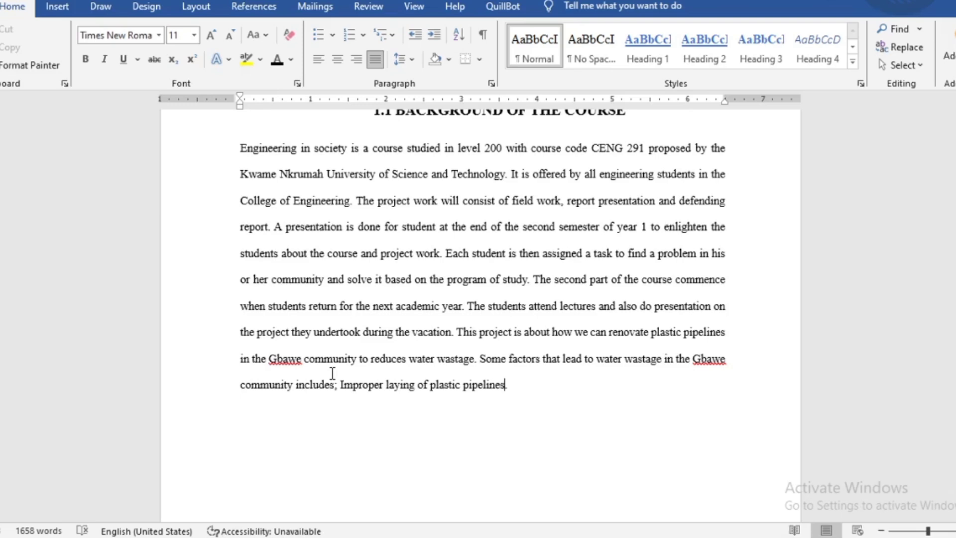
# Step: Insert the section number 1.2 in front of the COURSE AND OBJECTIVES title
pyautogui.scroll(-10, 342, 453)
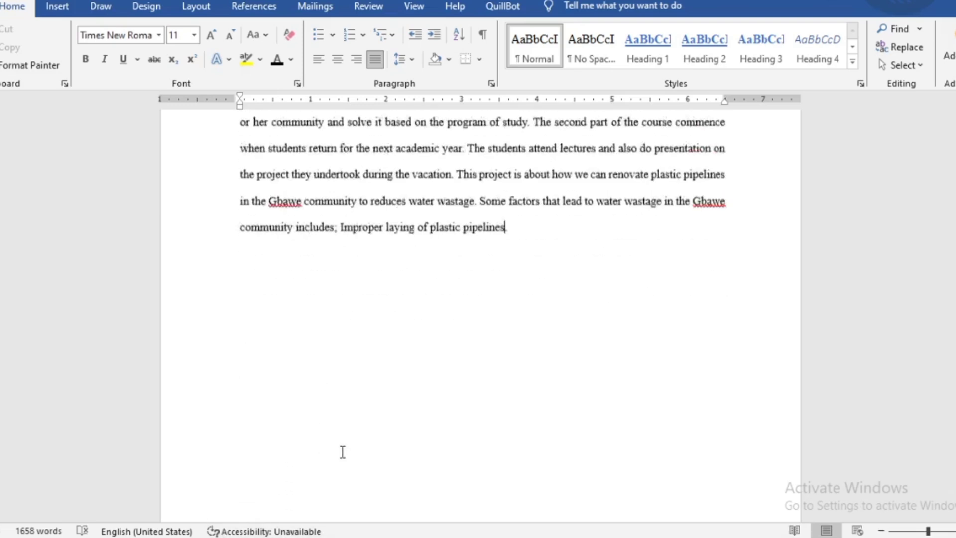
pyautogui.scroll(-3, 342, 453)
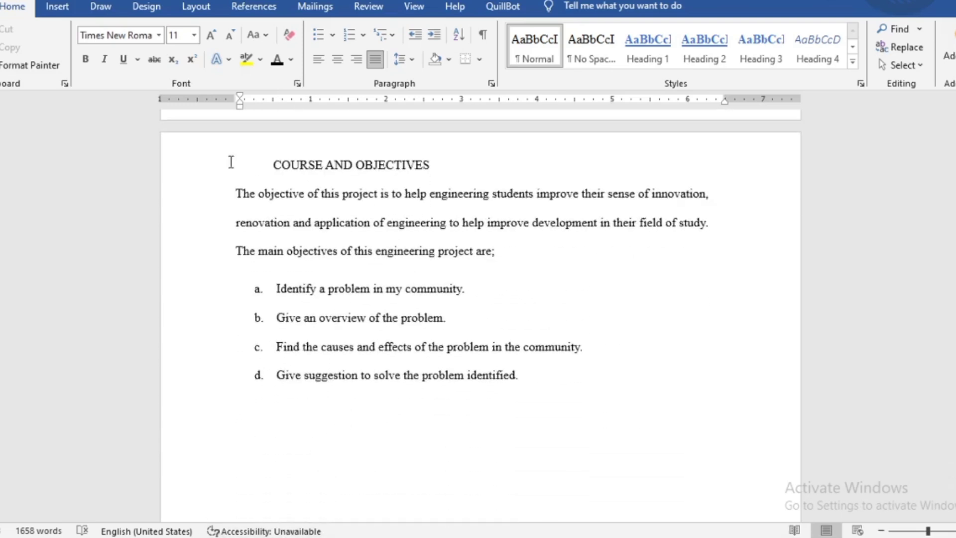
pyautogui.scroll(15, 290, 204)
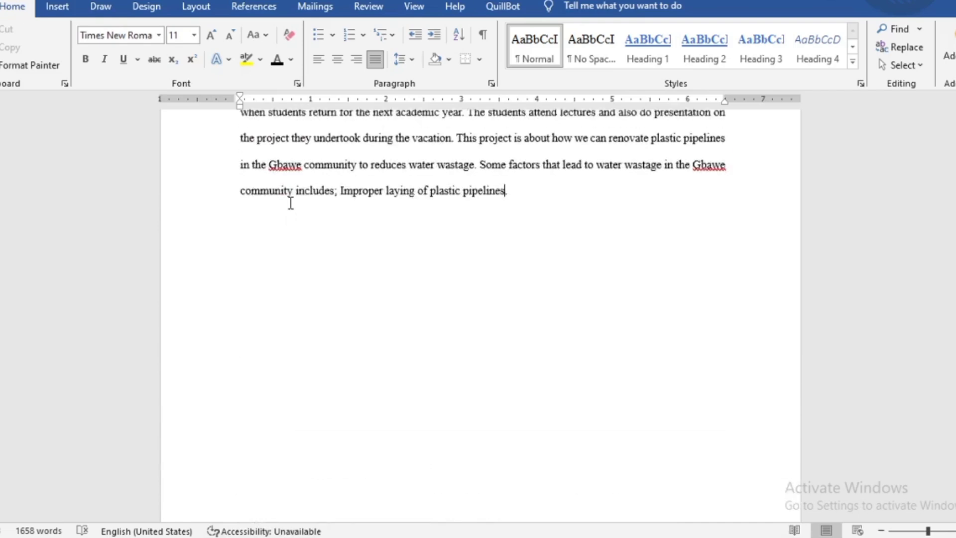
pyautogui.scroll(-12, 399, 305)
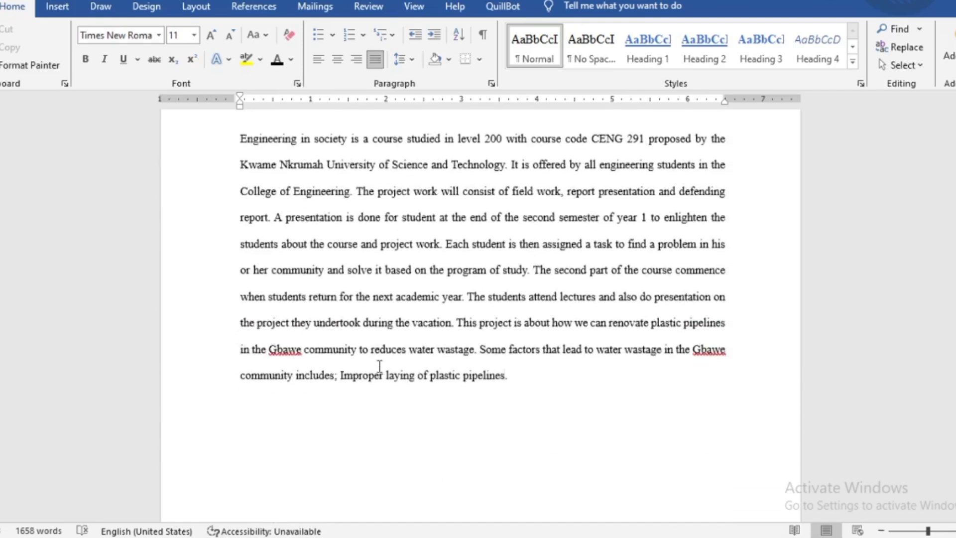
pyautogui.scroll(-10, 373, 361)
pyautogui.click(272, 239)
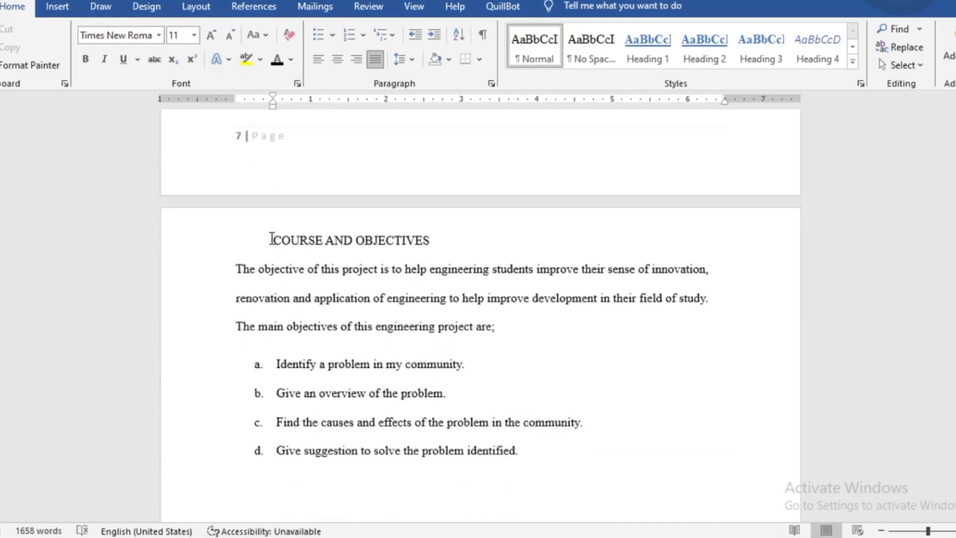
pyautogui.write('1.')
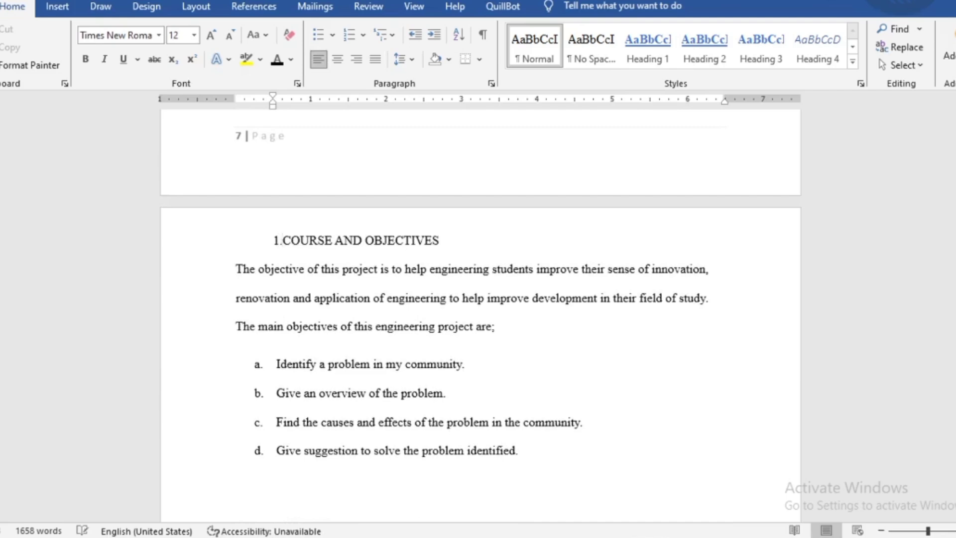
pyautogui.write('2')
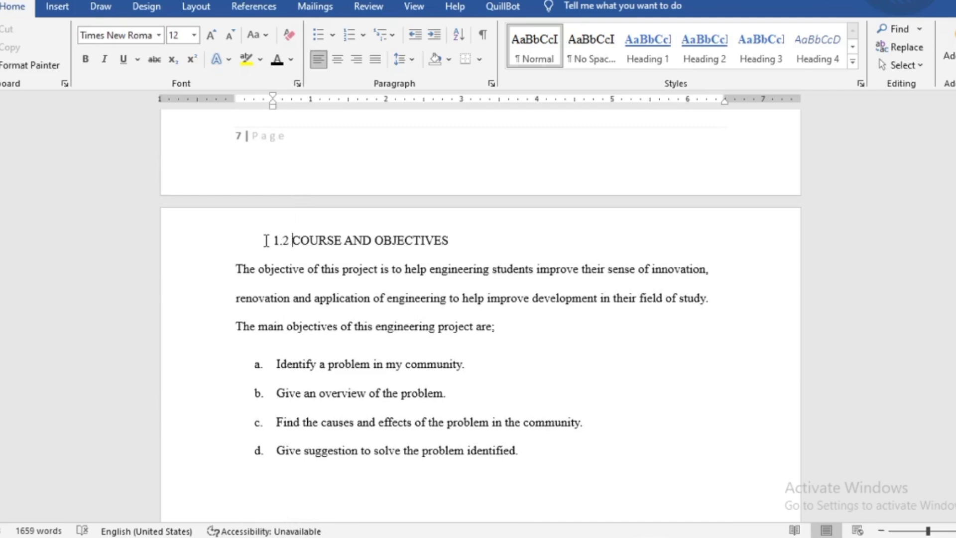
# Step: Apply the Heading 1 style to the 1.2 COURSE AND OBJECTIVES title
pyautogui.moveTo(264, 240); pyautogui.dragTo(411, 269)
pyautogui.click(341, 242)
pyautogui.moveTo(274, 241); pyautogui.dragTo(466, 255)
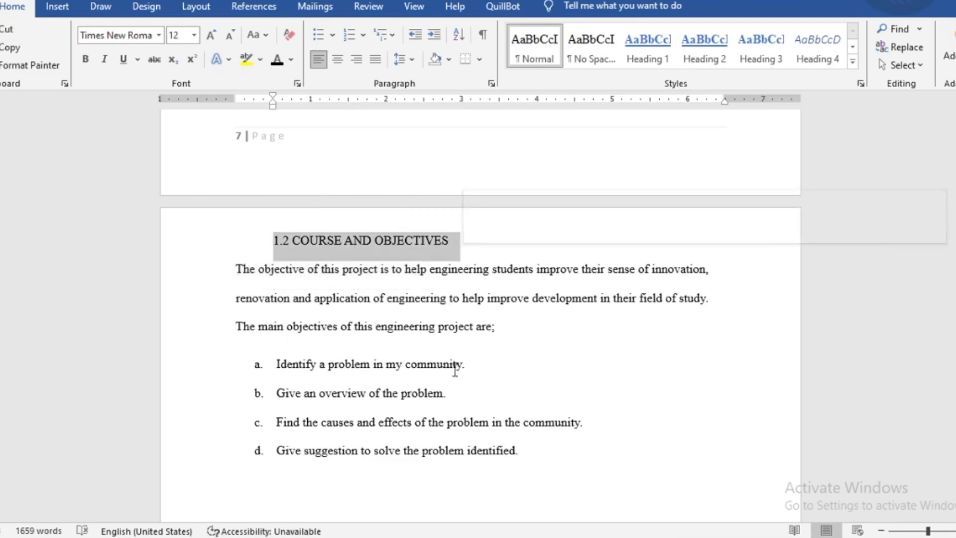
pyautogui.click(652, 55)
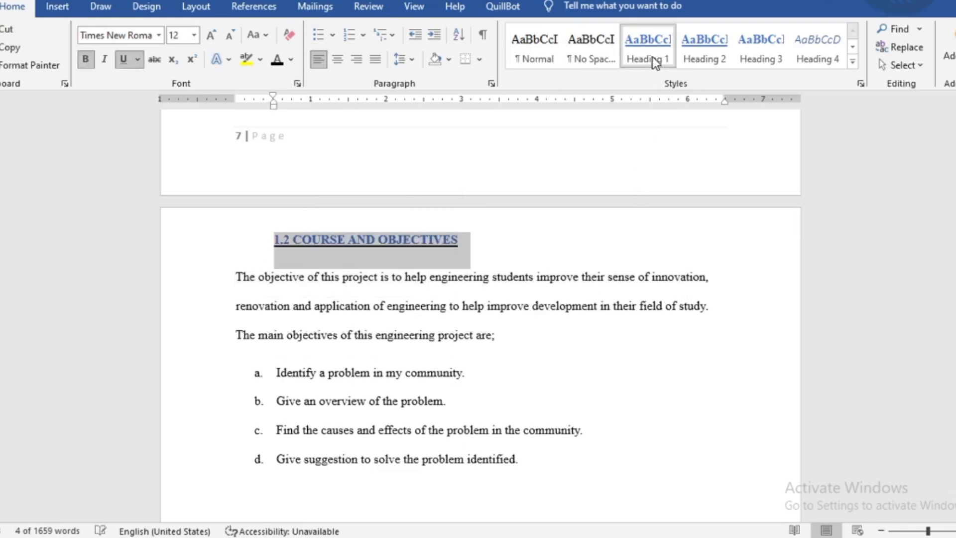
# Step: Format the 1.2 COURSE AND OBJECTIVES heading as centred, black, 14 pt text without underline
pyautogui.click(125, 58)
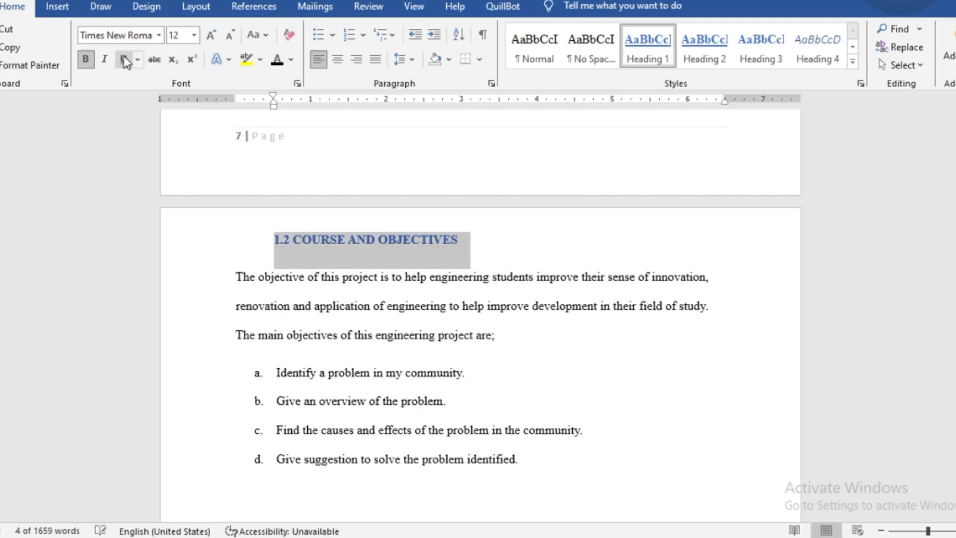
pyautogui.click(341, 60)
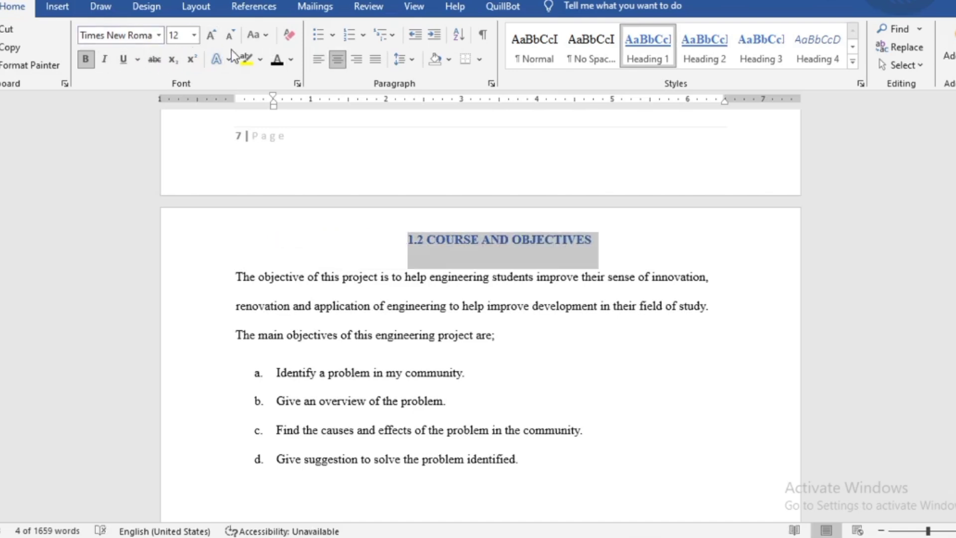
pyautogui.click(282, 61)
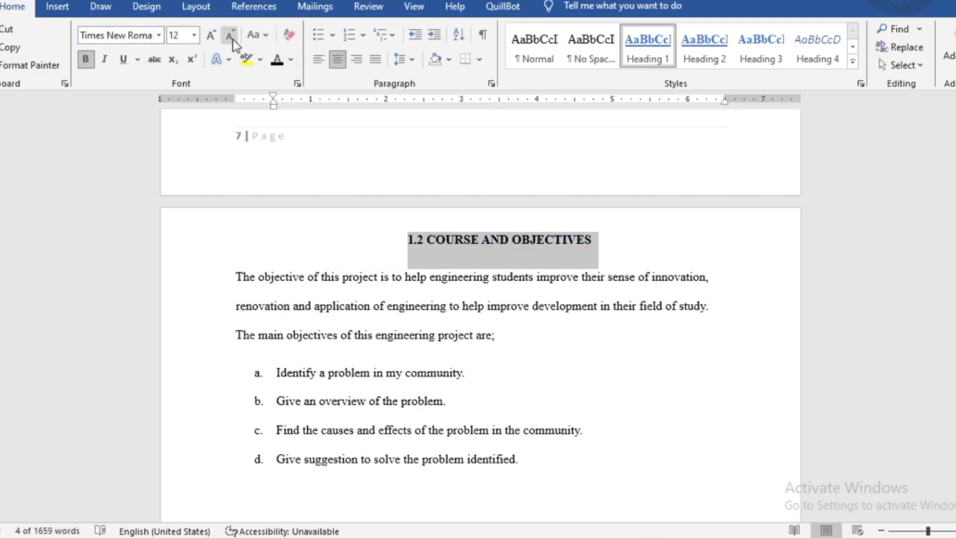
pyautogui.click(213, 37)
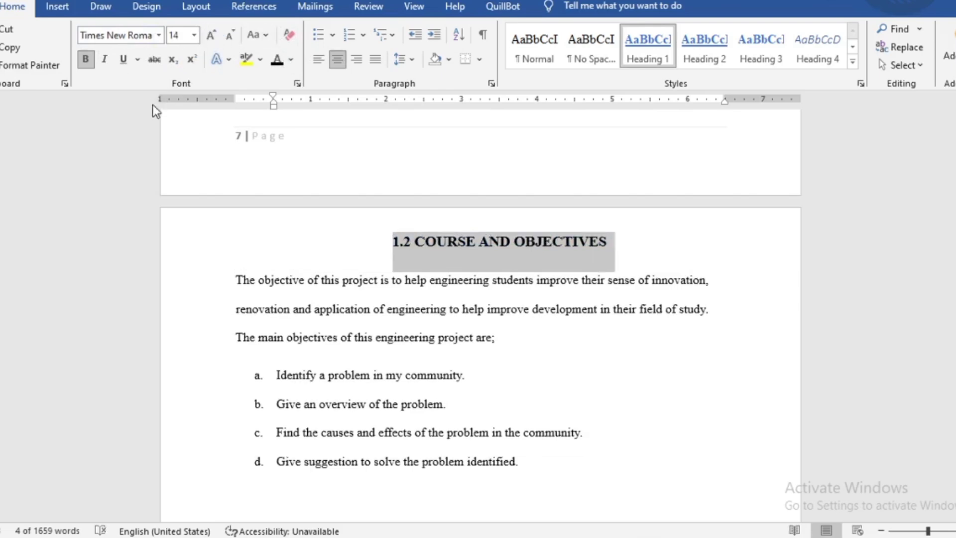
# Step: Justify the introductory paragraph under the 1.2 COURSE AND OBJECTIVES heading, ending at "The main objectives of this engineering project are;"
pyautogui.click(246, 230)
pyautogui.click(266, 289)
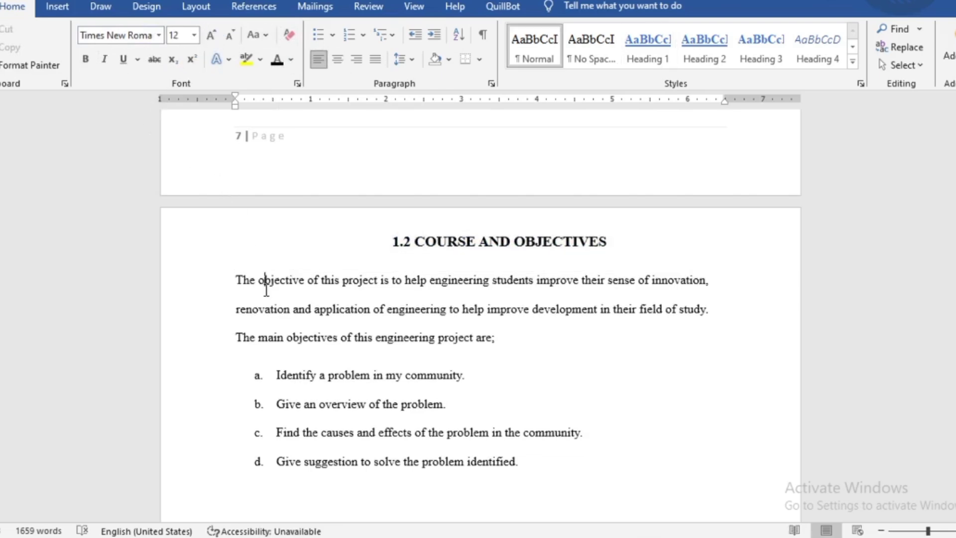
pyautogui.click(216, 282)
pyautogui.moveTo(430, 337); pyautogui.dragTo(489, 342)
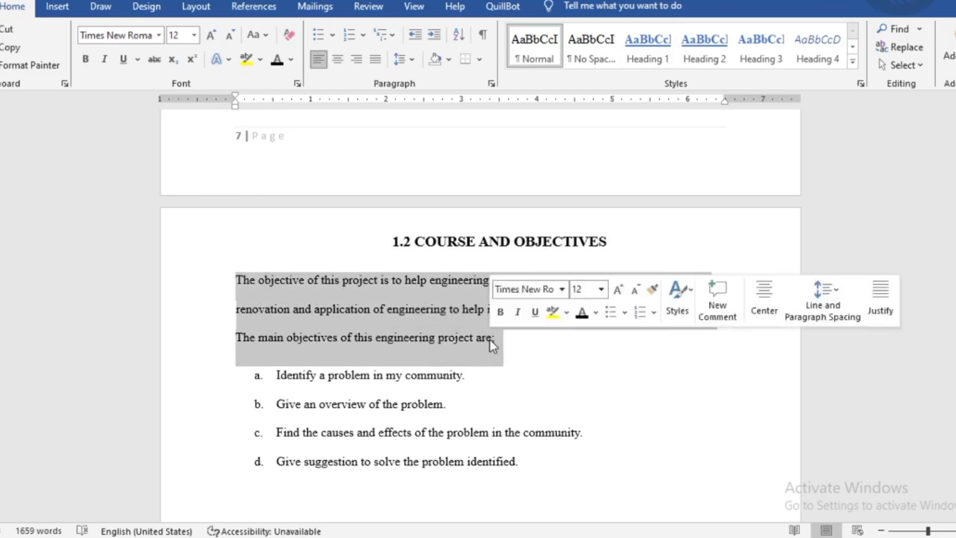
pyautogui.click(375, 57)
pyautogui.click(572, 353)
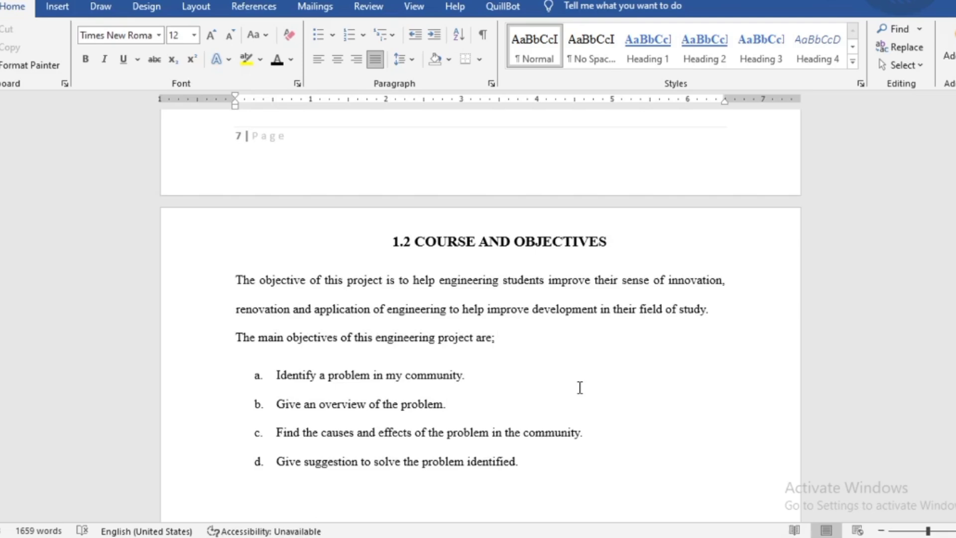
# Step: Add blank space at the end of page 7 to lower the 1.2 COURSE AND OBJECTIVES heading on the following page
pyautogui.click(354, 242)
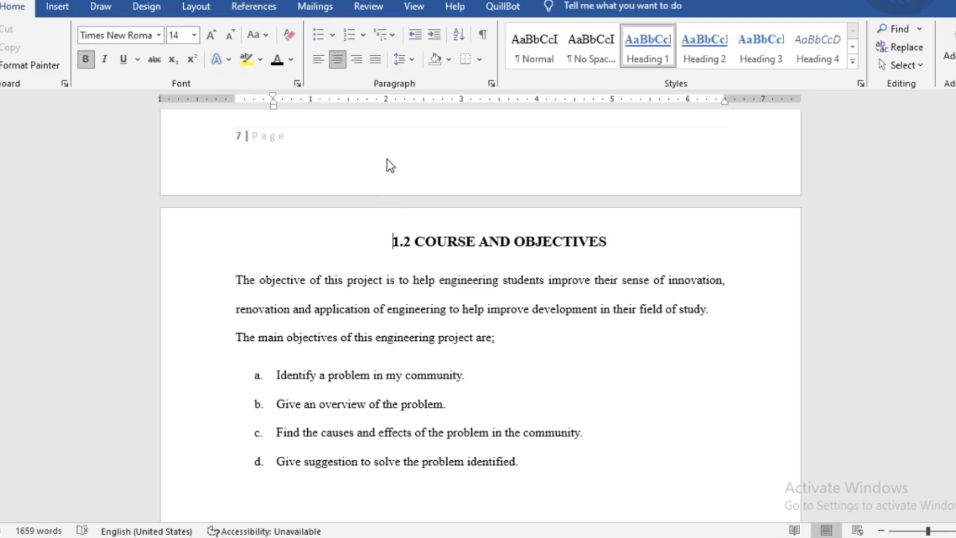
pyautogui.scroll(1, 387, 164)
pyautogui.scroll(-1, 391, 199)
pyautogui.scroll(4, 397, 204)
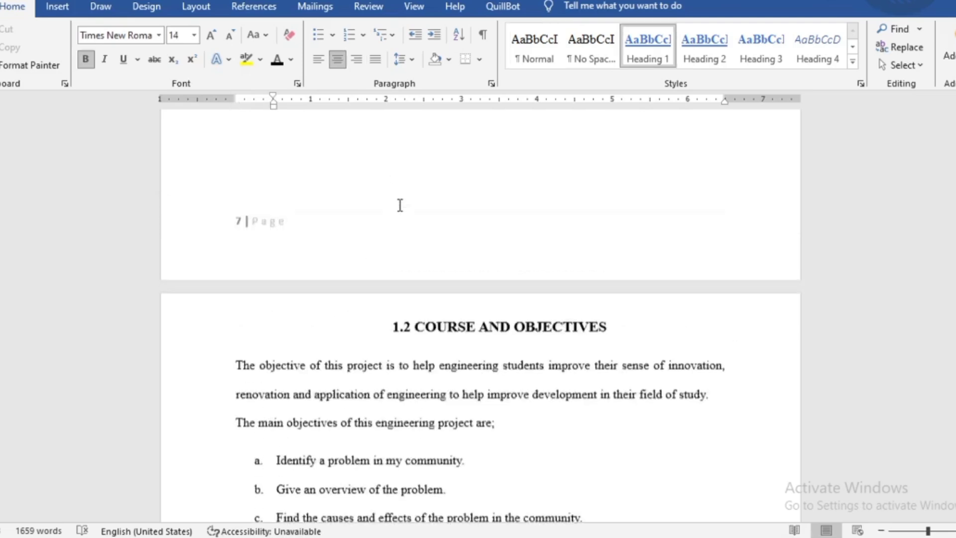
pyautogui.click(399, 191)
pyautogui.press('Return')
pyautogui.press('Return')
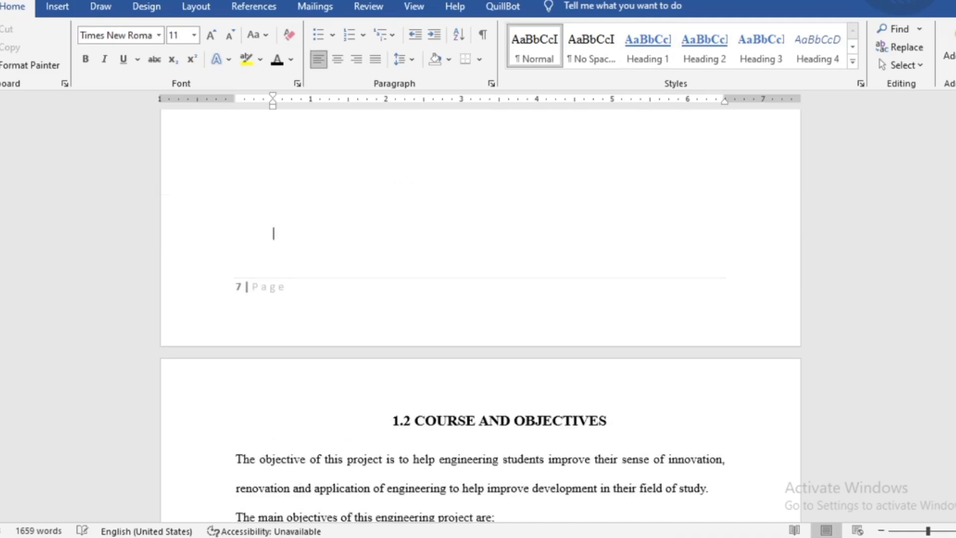
pyautogui.press('BackSpace')
# Step: Apply the Heading 1 style to the METHODOLOGY title
pyautogui.scroll(-5, 421, 330)
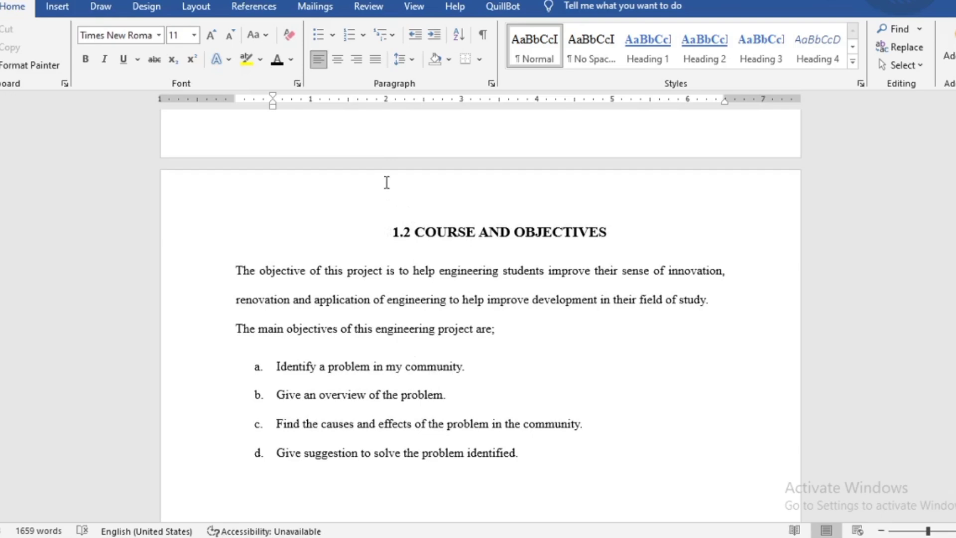
pyautogui.scroll(-12, 408, 219)
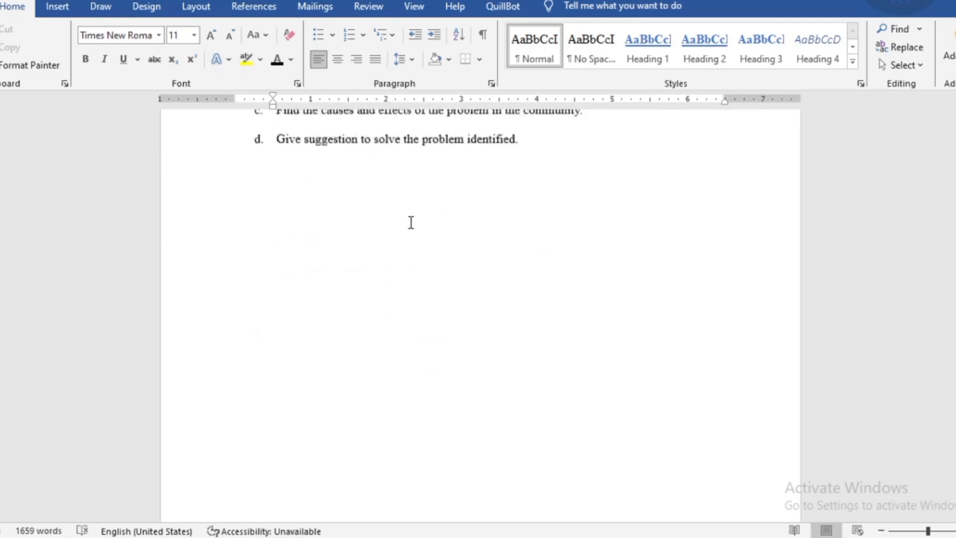
pyautogui.scroll(-3, 411, 222)
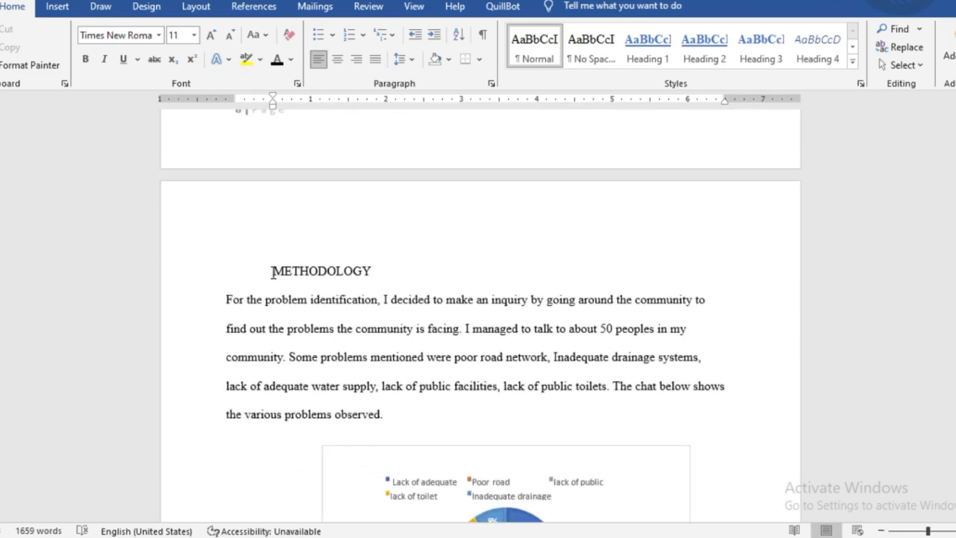
pyautogui.moveTo(273, 272); pyautogui.dragTo(378, 267)
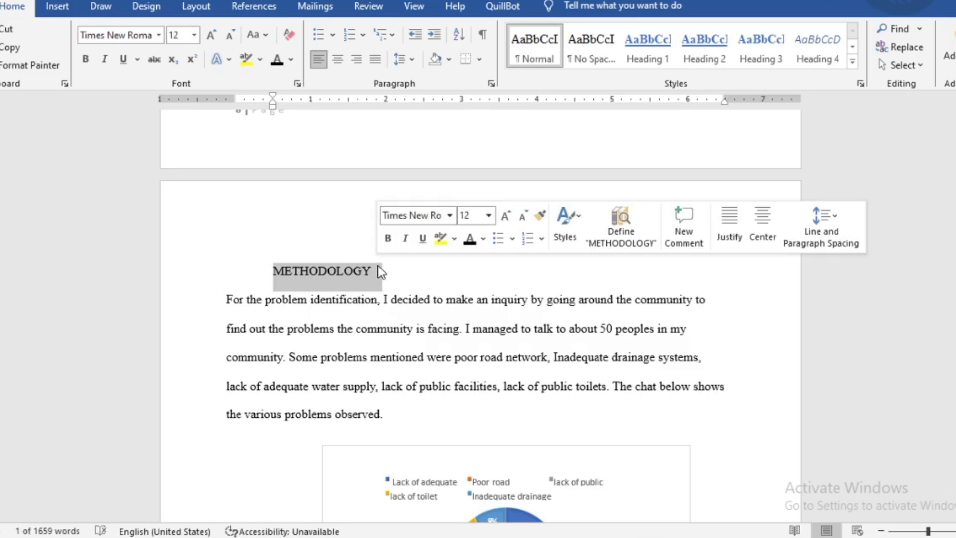
pyautogui.click(648, 47)
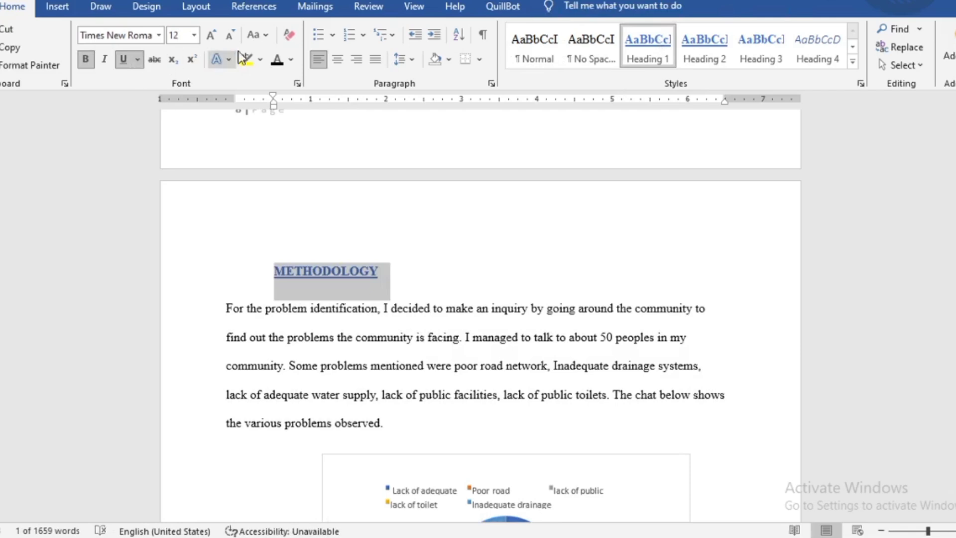
# Step: Format the METHODOLOGY heading as centred, black, 14 pt text without underline
pyautogui.click(337, 58)
pyautogui.click(116, 62)
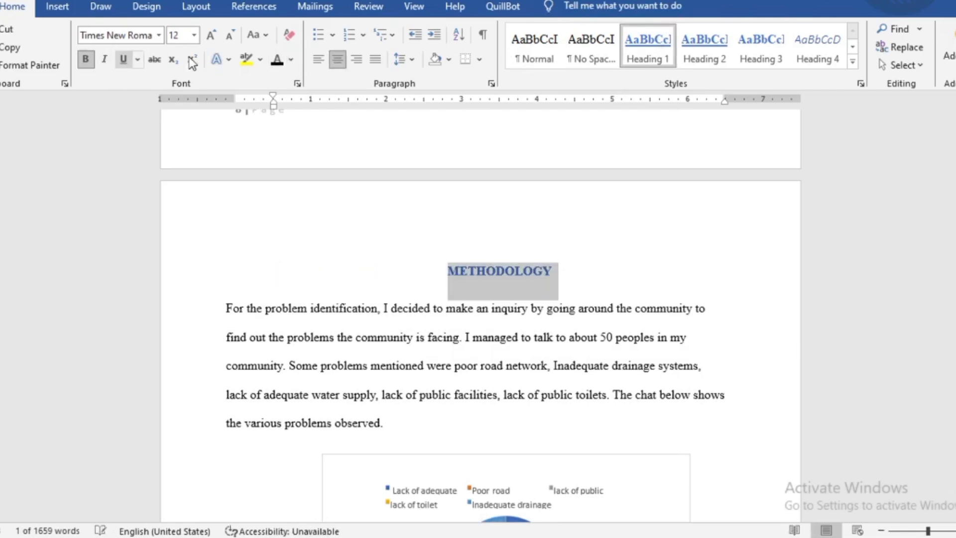
pyautogui.click(278, 61)
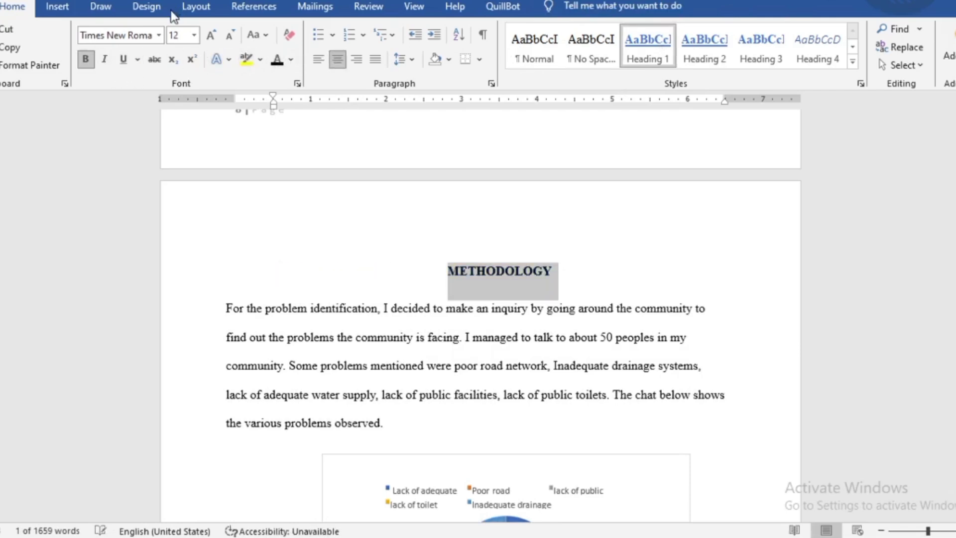
pyautogui.click(209, 38)
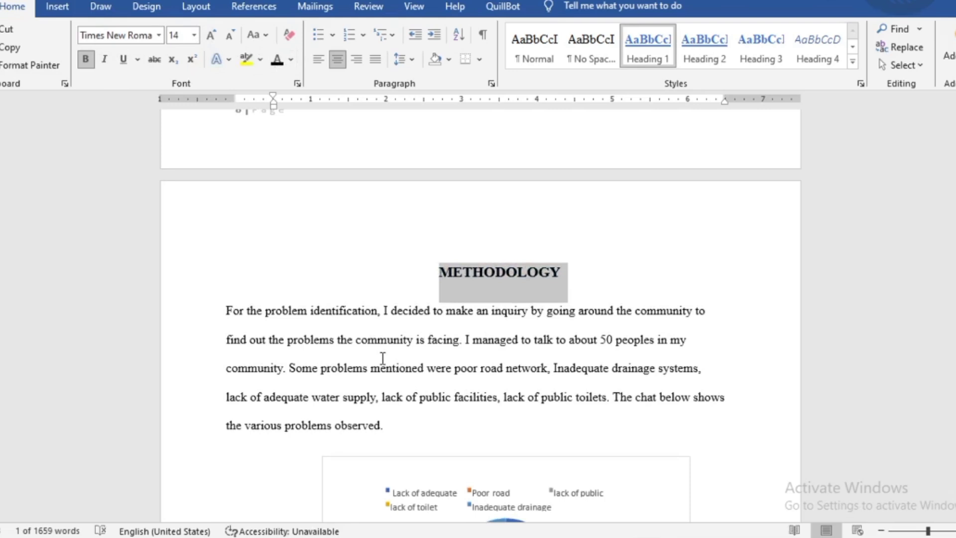
# Step: Justify the body paragraph under the METHODOLOGY heading, above the pie chart
pyautogui.scroll(-2, 383, 357)
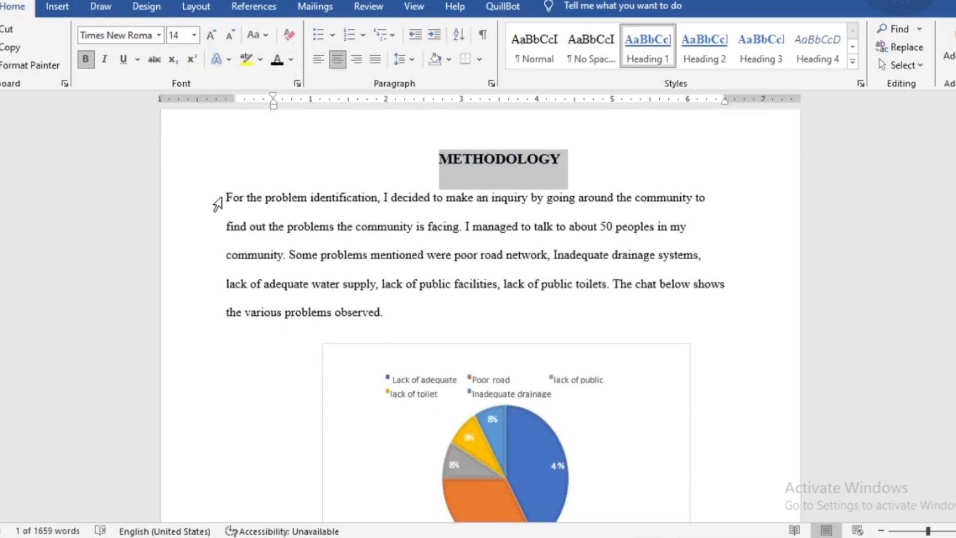
pyautogui.moveTo(226, 197); pyautogui.dragTo(212, 211)
pyautogui.click(387, 320)
pyautogui.click(265, 284)
pyautogui.moveTo(391, 294); pyautogui.dragTo(228, 196)
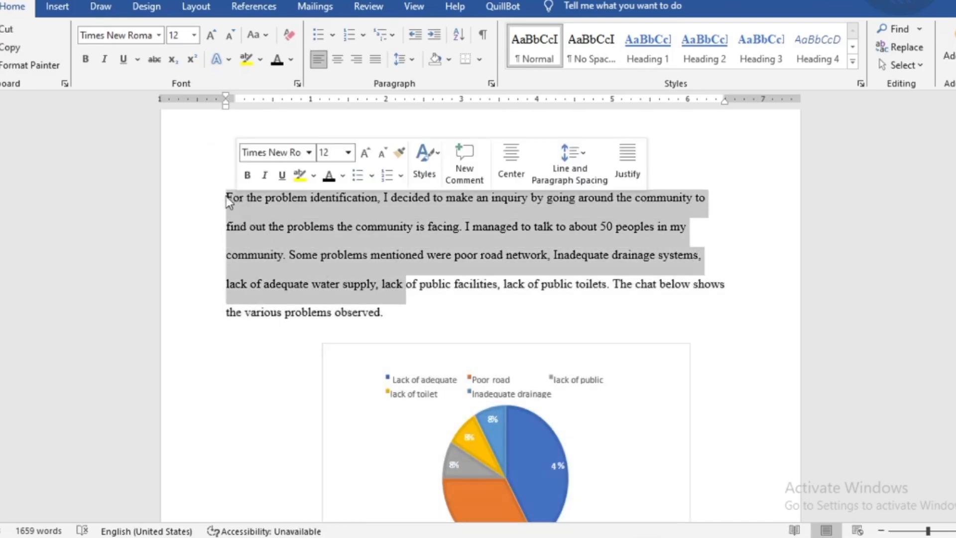
pyautogui.click(377, 62)
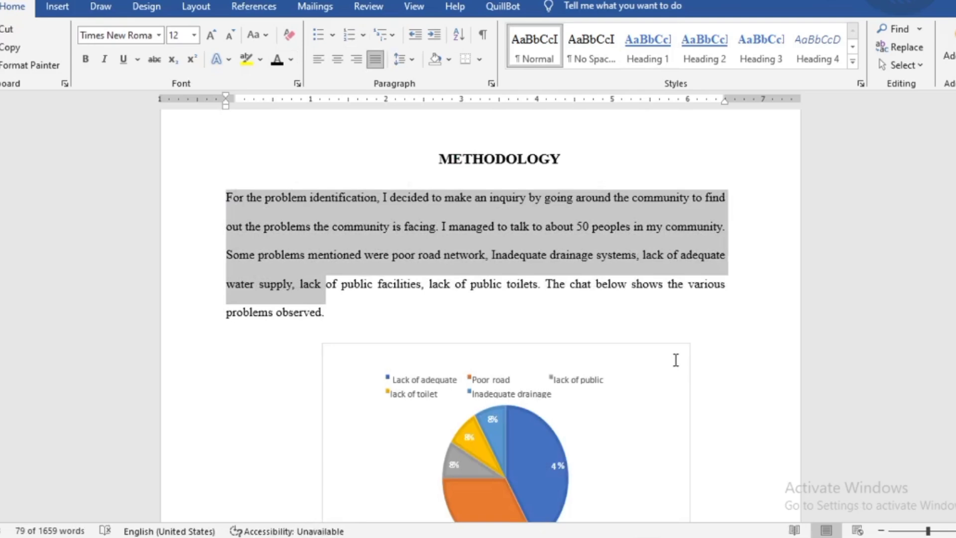
# Step: Delete the "Table of content" placeholder text on the page after the cover
pyautogui.scroll(10, 676, 360)
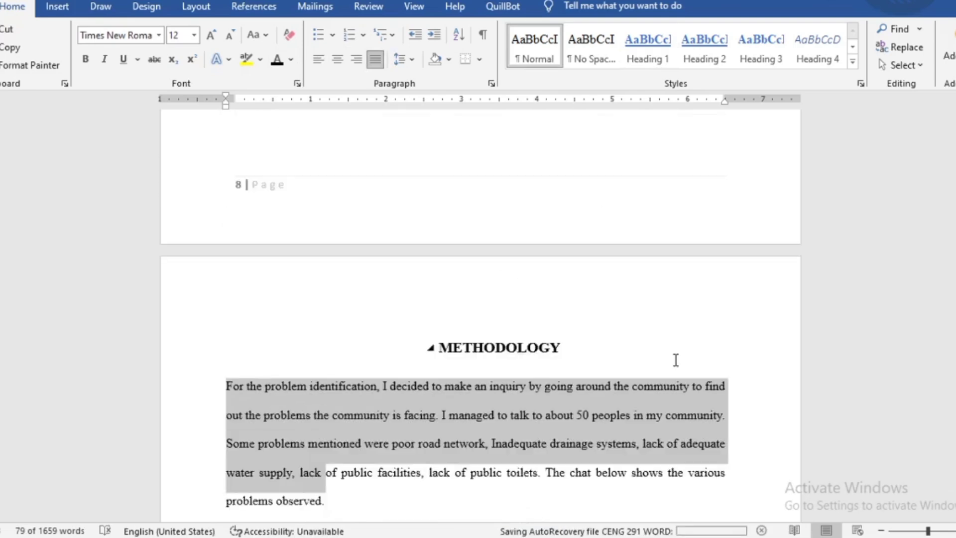
pyautogui.scroll(10, 685, 319)
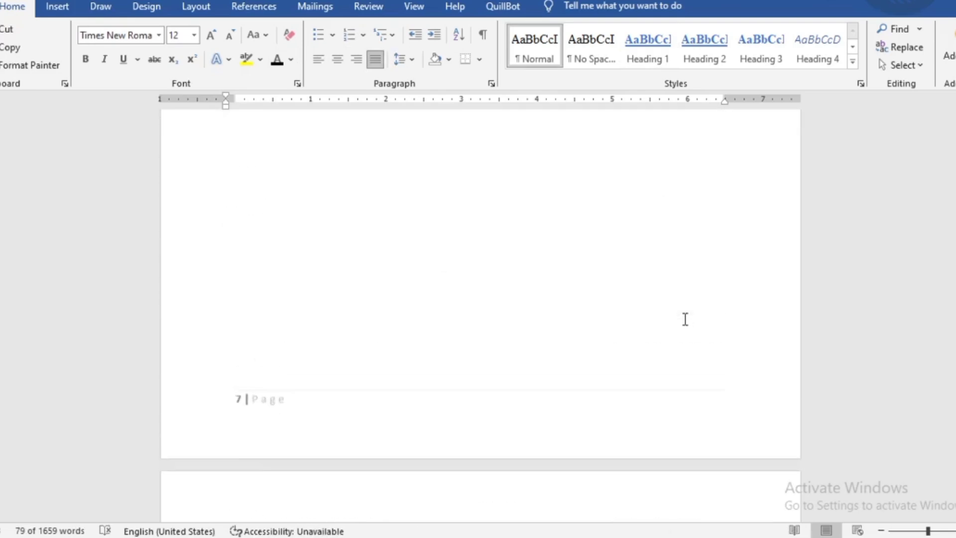
pyautogui.scroll(10, 685, 320)
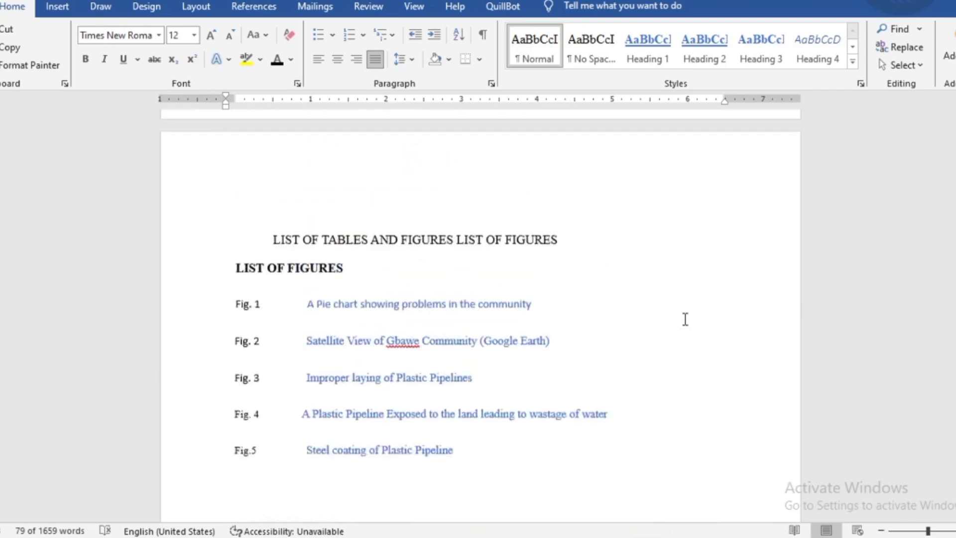
pyautogui.scroll(10, 686, 319)
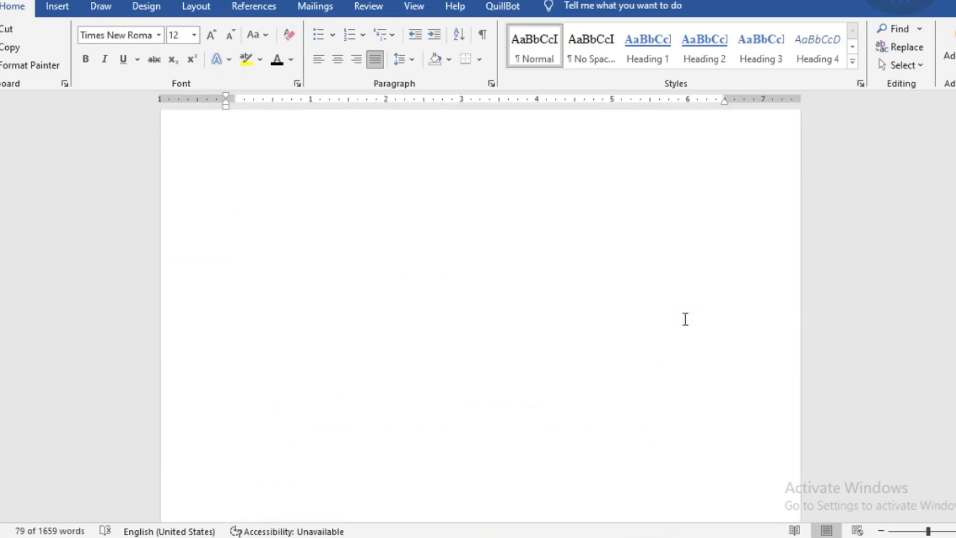
pyautogui.scroll(10, 686, 319)
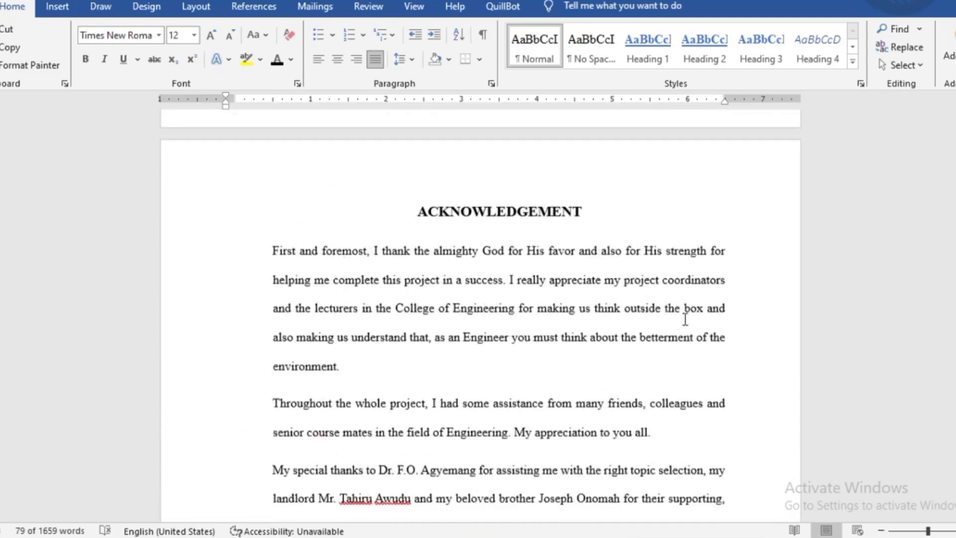
pyautogui.scroll(4, 686, 319)
pyautogui.scroll(5, 685, 319)
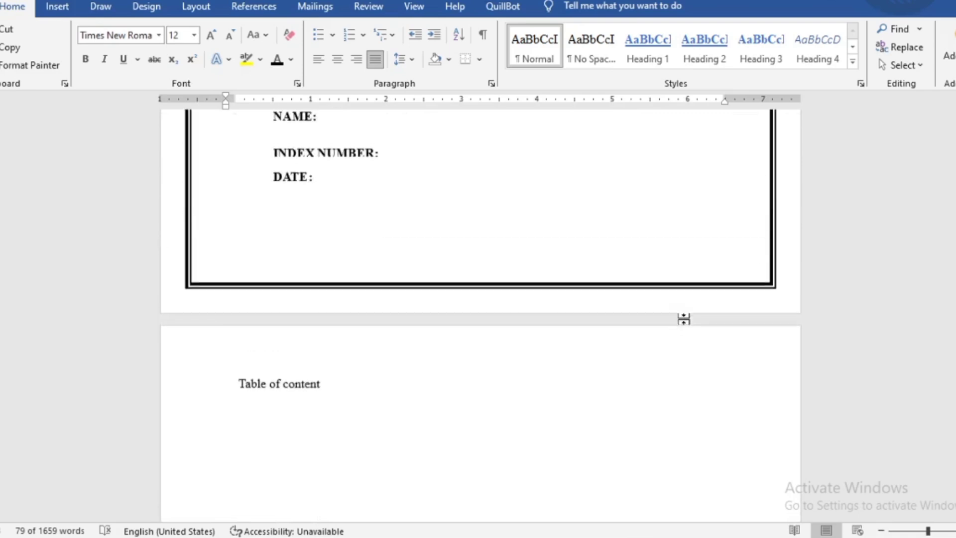
pyautogui.scroll(-3, 315, 352)
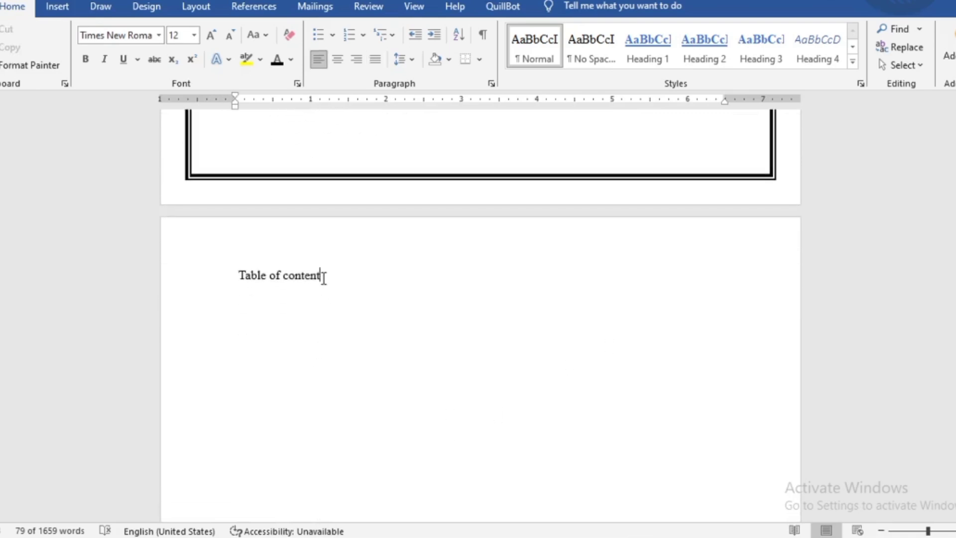
pyautogui.moveTo(322, 277); pyautogui.dragTo(214, 282)
pyautogui.press('BackSpace')
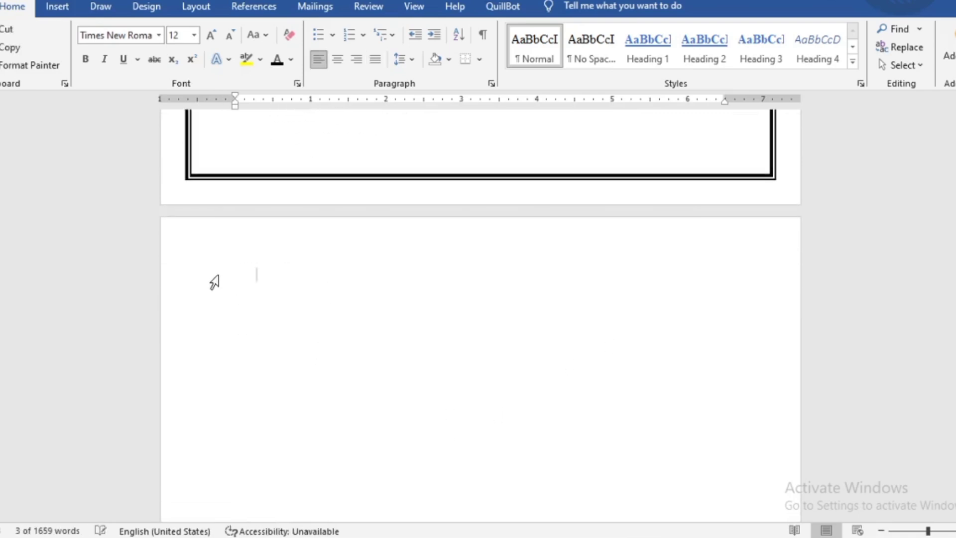
# Step: Insert an Automatic Table 2 table of contents on the emptied page after the cover
pyautogui.click(622, 10)
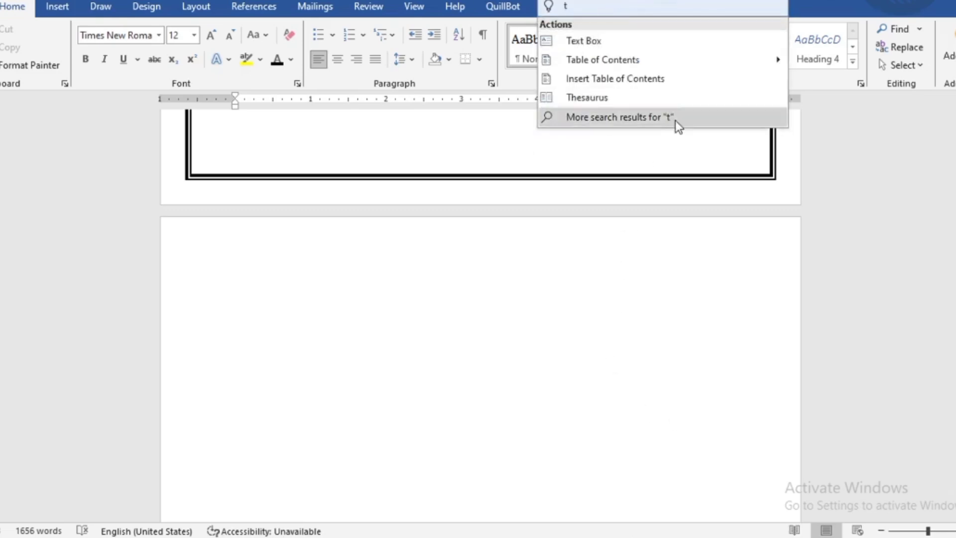
pyautogui.moveTo(671, 64)
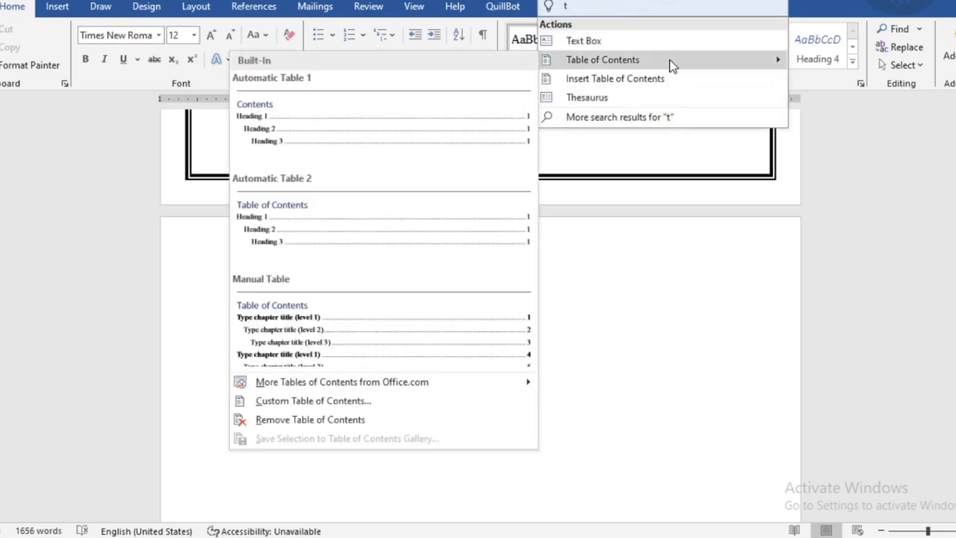
pyautogui.click(321, 235)
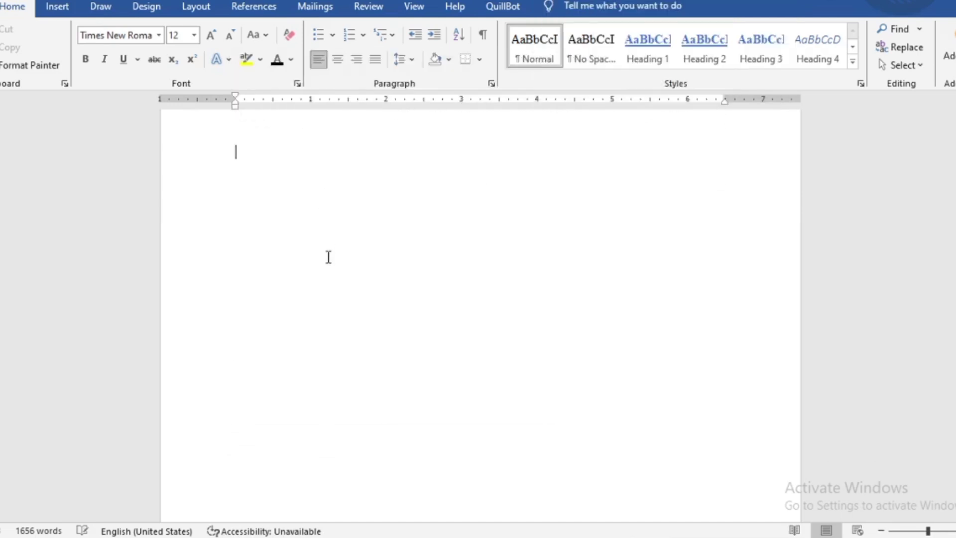
pyautogui.scroll(5, 327, 259)
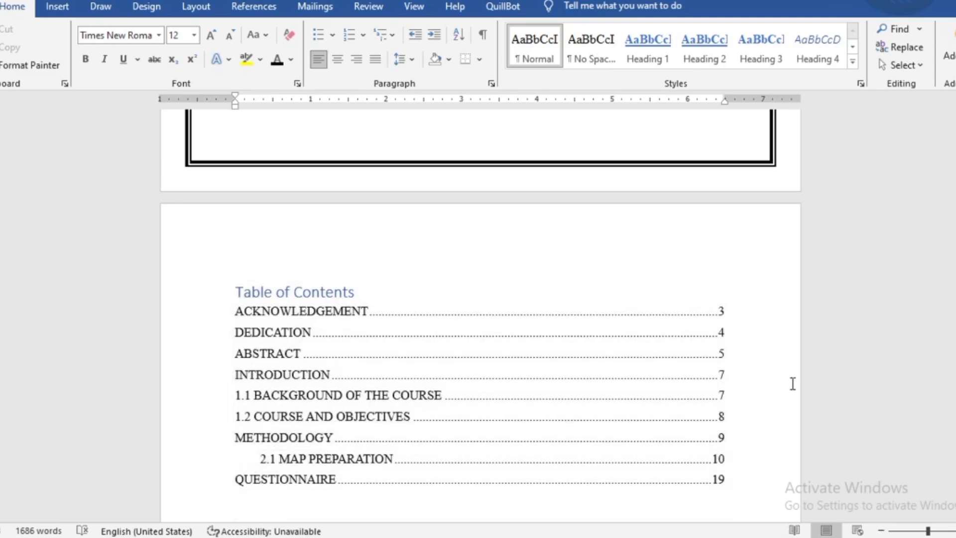
# Step: Remove the surplus blank lines above the ACKNOWLEDGEMENT heading so it starts near the top of its page
pyautogui.scroll(-15, 779, 388)
pyautogui.scroll(-12, 778, 392)
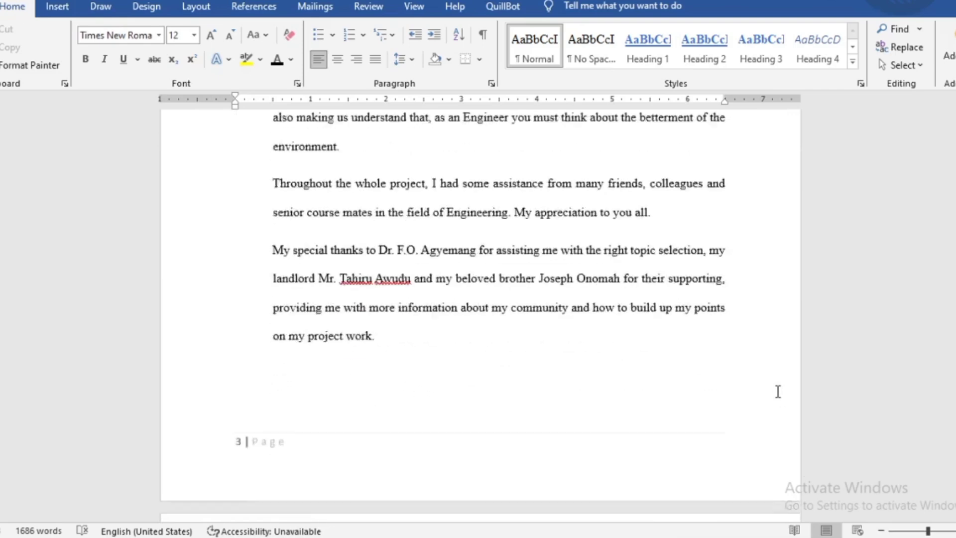
pyautogui.scroll(10, 778, 392)
pyautogui.click(532, 336)
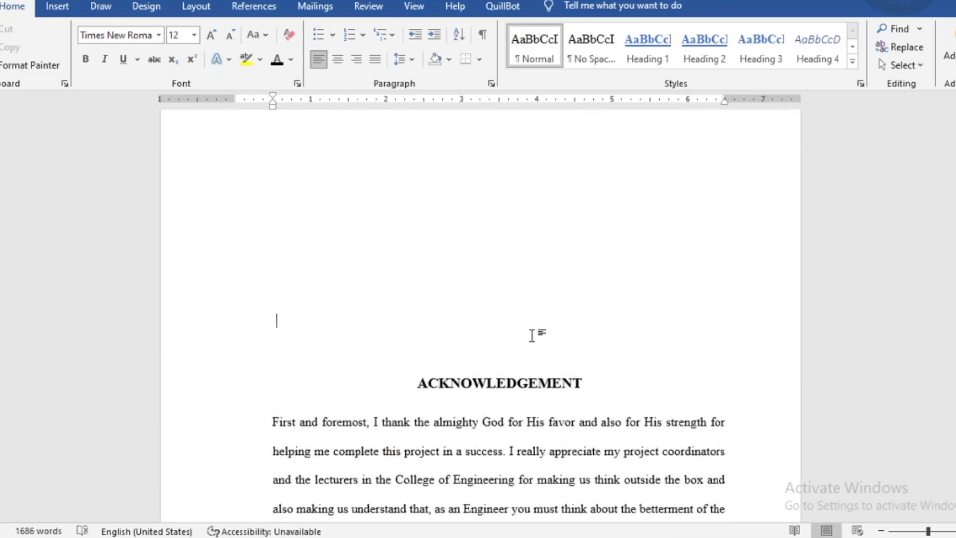
pyautogui.press('BackSpace')
pyautogui.press('BackSpace')
pyautogui.press('BackSpace')
pyautogui.press('BackSpace')
pyautogui.press('BackSpace')
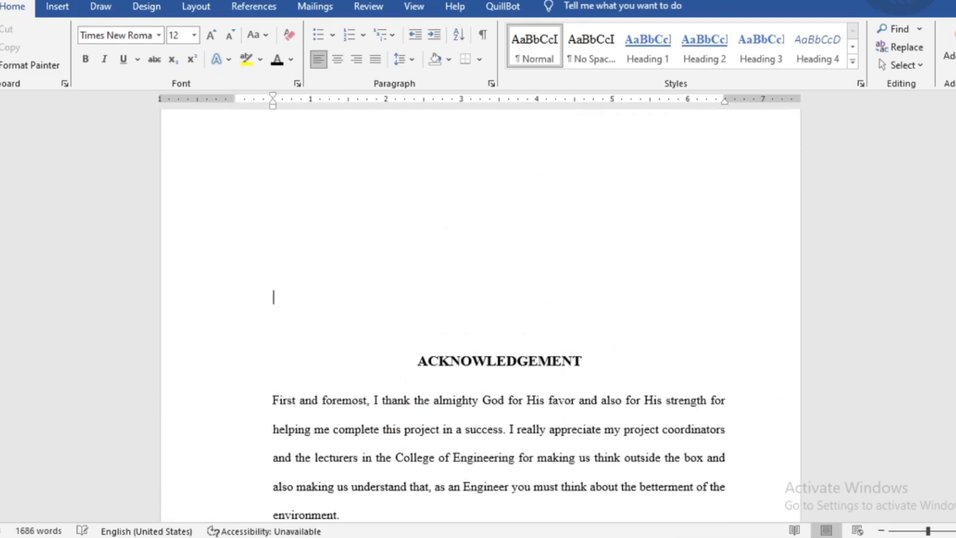
pyautogui.press('BackSpace')
pyautogui.press('BackSpace')
pyautogui.press('BackSpace')
pyautogui.press('BackSpace')
pyautogui.press('BackSpace')
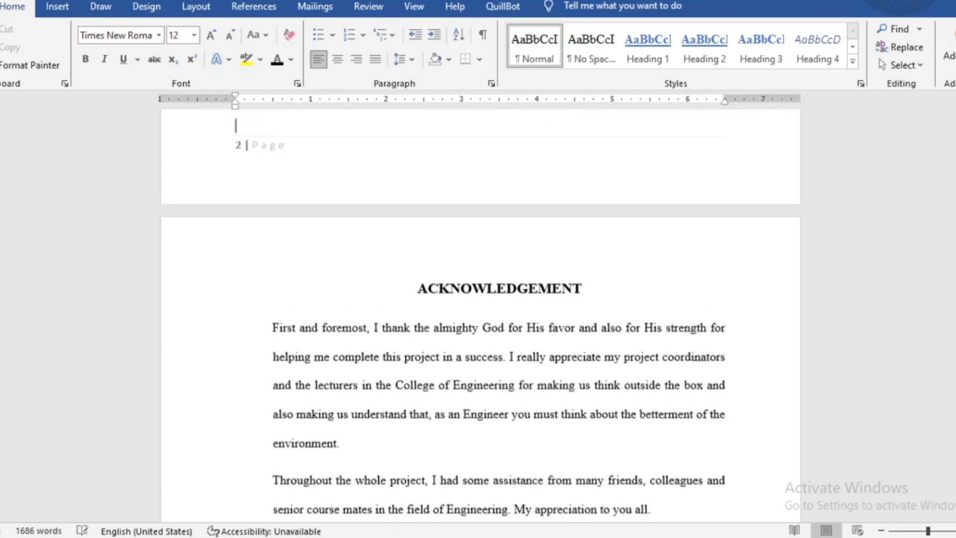
# Step: Look through the report from the ACKNOWLEDGEMENT page to the pie chart in the METHODOLOGY section
pyautogui.scroll(-1, 634, 406)
pyautogui.scroll(-20, 634, 406)
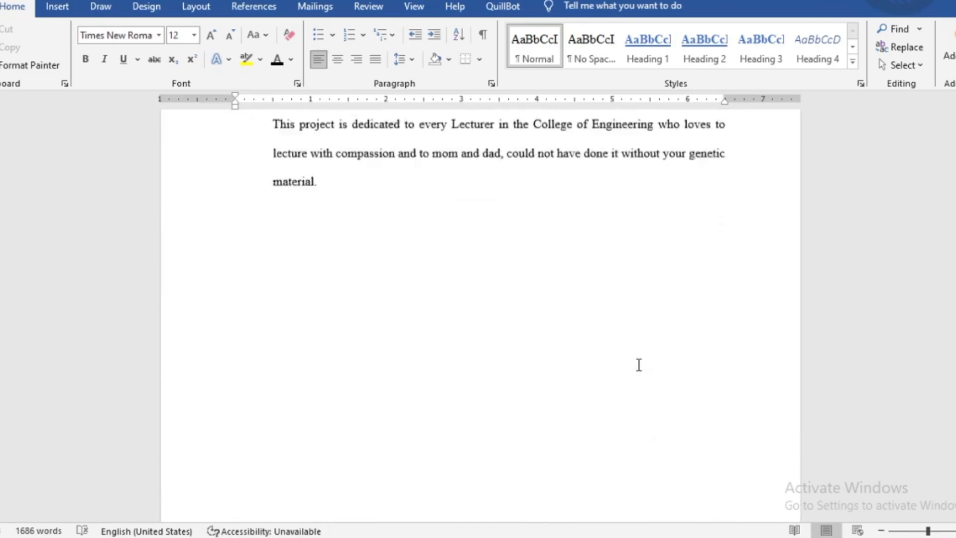
pyautogui.scroll(-20, 639, 365)
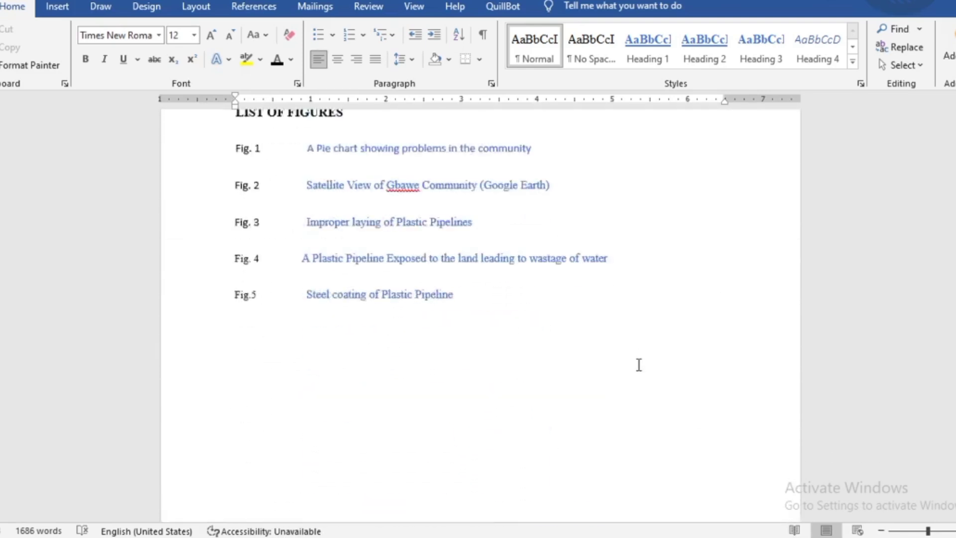
pyautogui.scroll(-12, 640, 364)
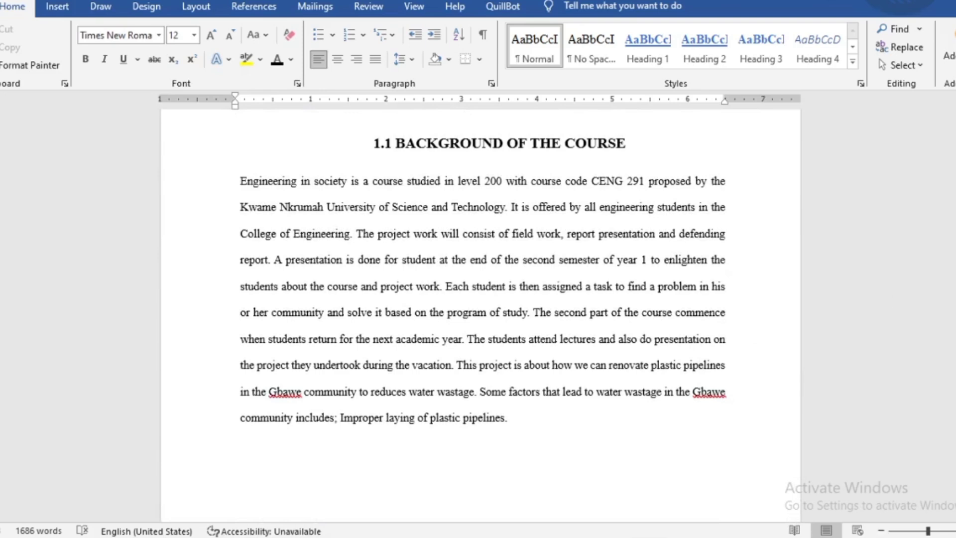
pyautogui.scroll(-10, 481, 274)
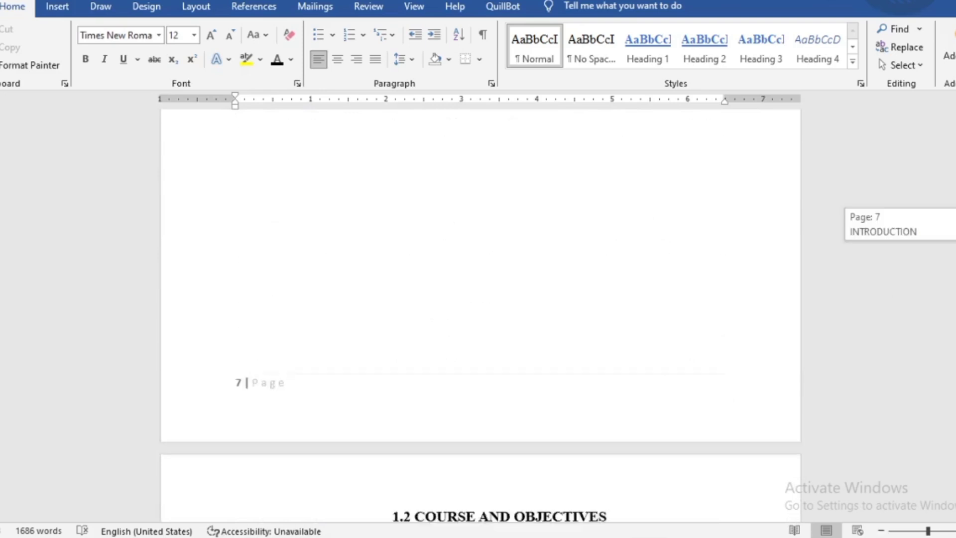
pyautogui.scroll(-10, 480, 274)
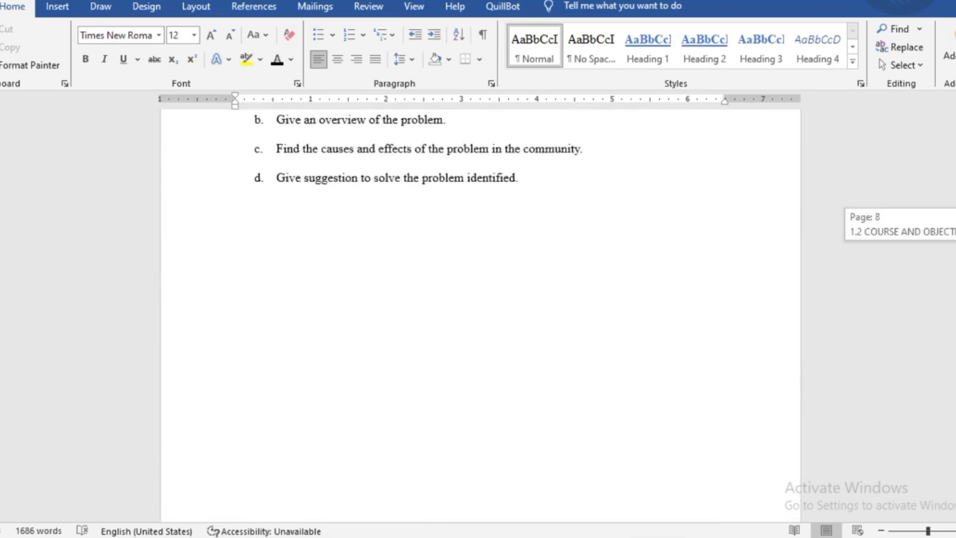
pyautogui.scroll(2, 481, 274)
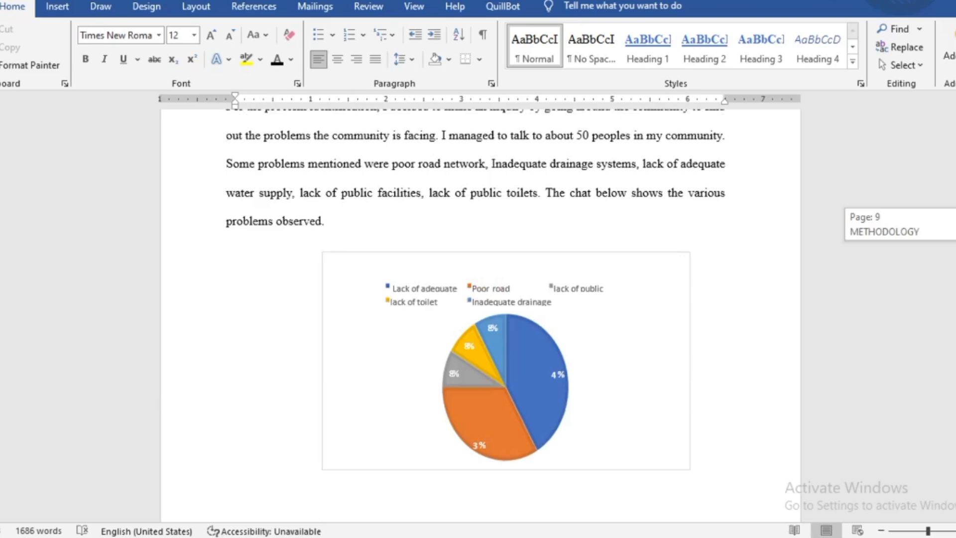
pyautogui.scroll(1, 481, 274)
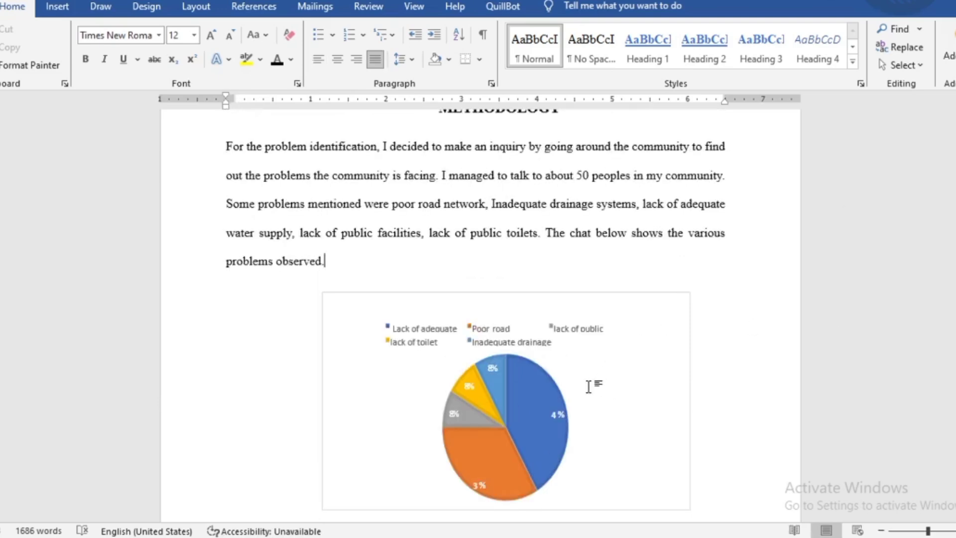
pyautogui.click(545, 406)
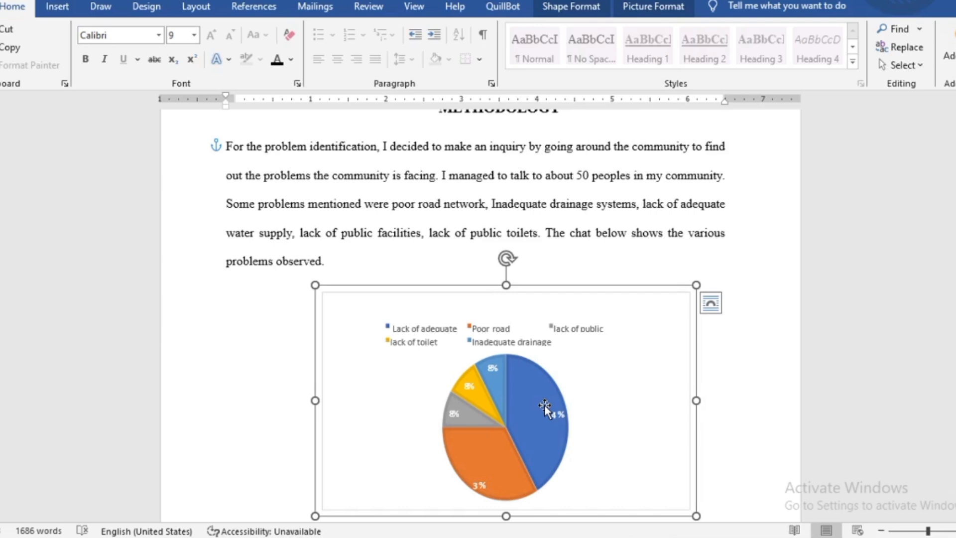
pyautogui.click(68, 8)
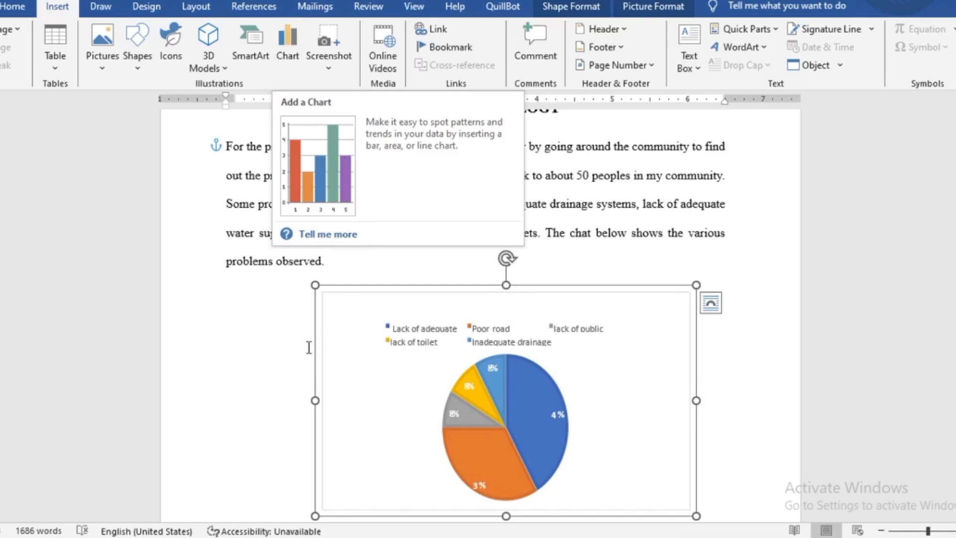
pyautogui.click(287, 331)
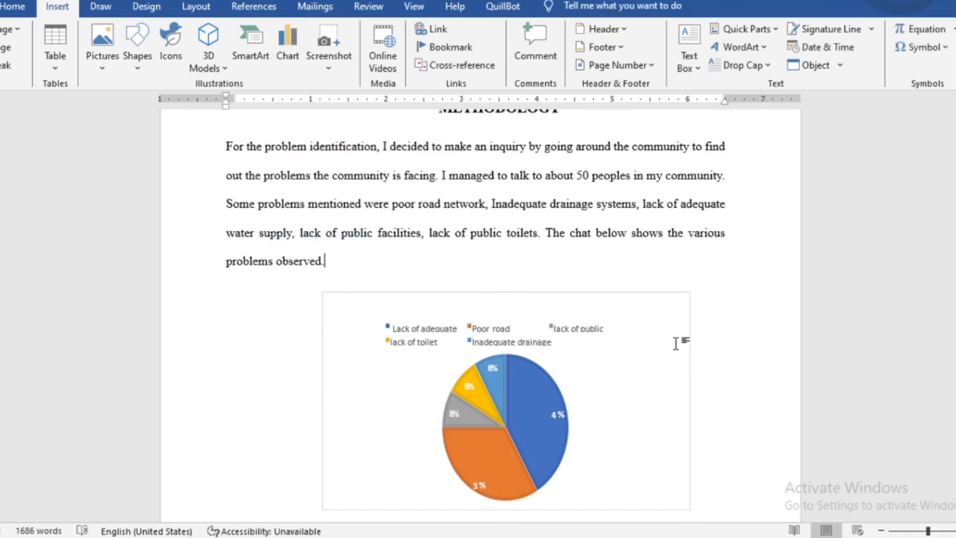
# Step: Centre the pie chart horizontally on the page, just below the METHODOLOGY paragraph
pyautogui.click(680, 298)
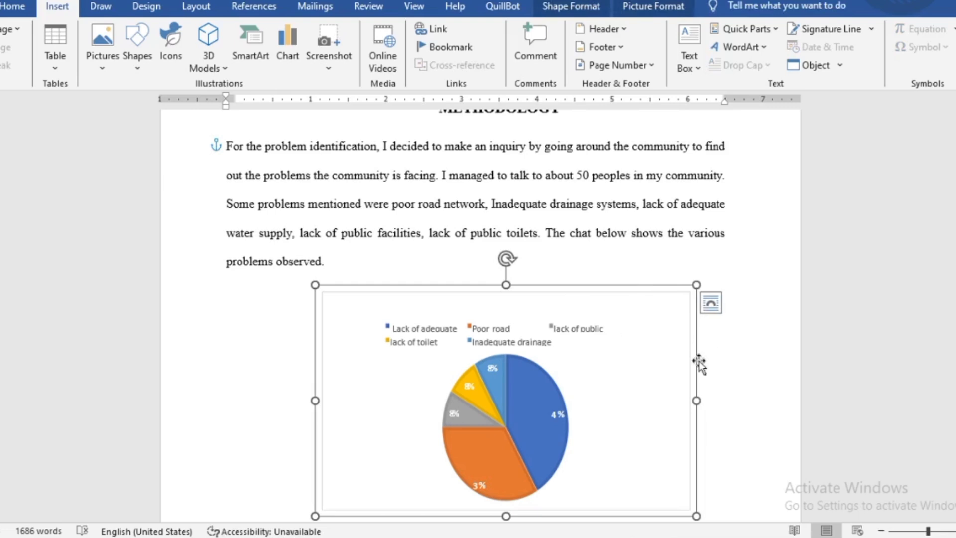
pyautogui.click(667, 352)
pyautogui.moveTo(685, 357); pyautogui.dragTo(663, 348)
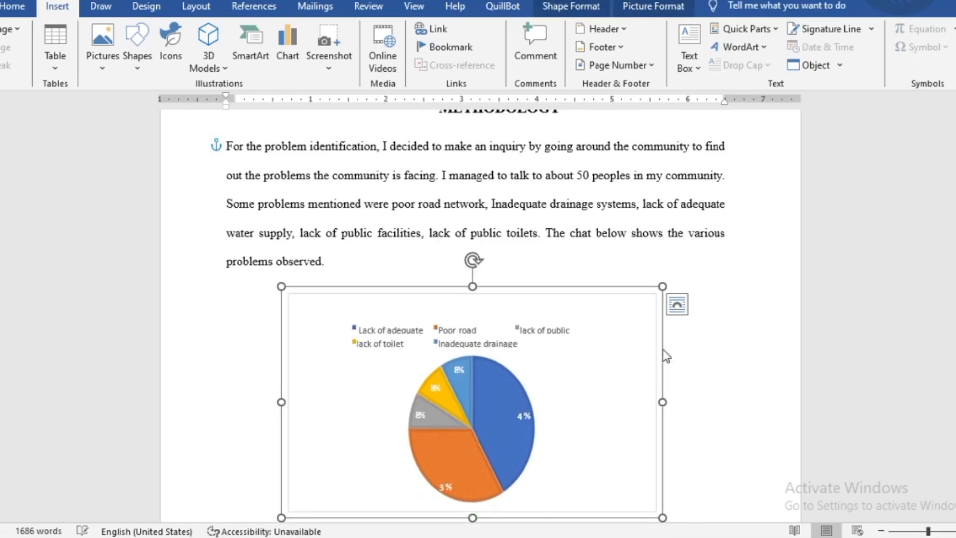
pyautogui.click(676, 305)
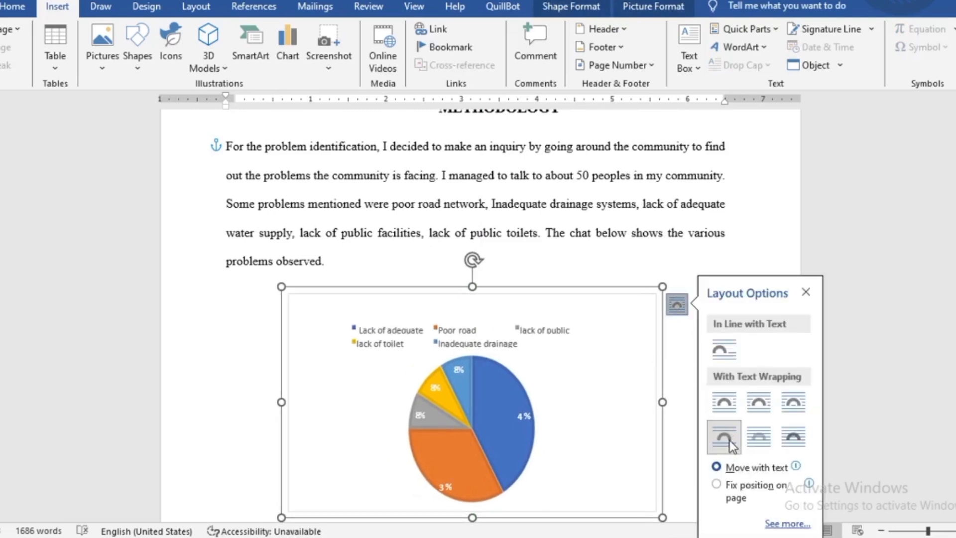
pyautogui.click(684, 261)
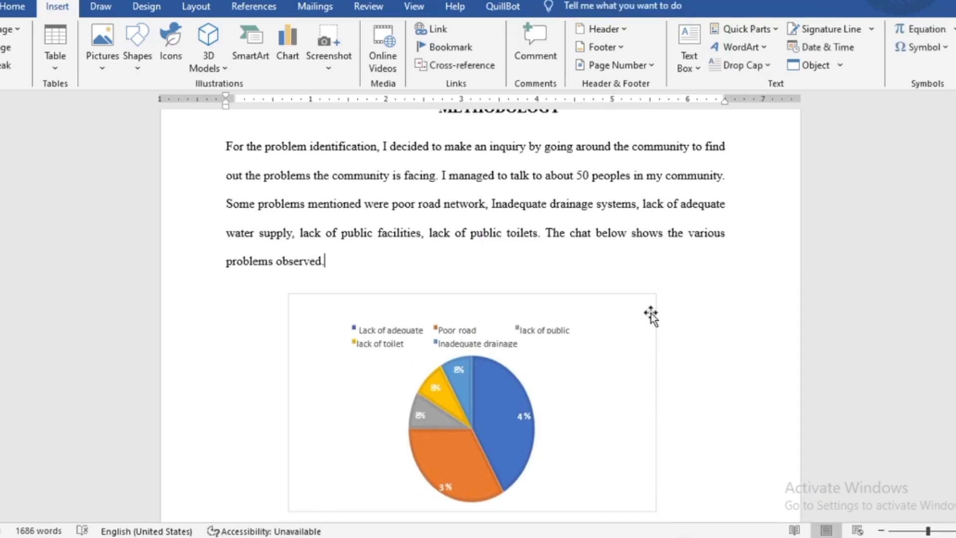
pyautogui.click(651, 313)
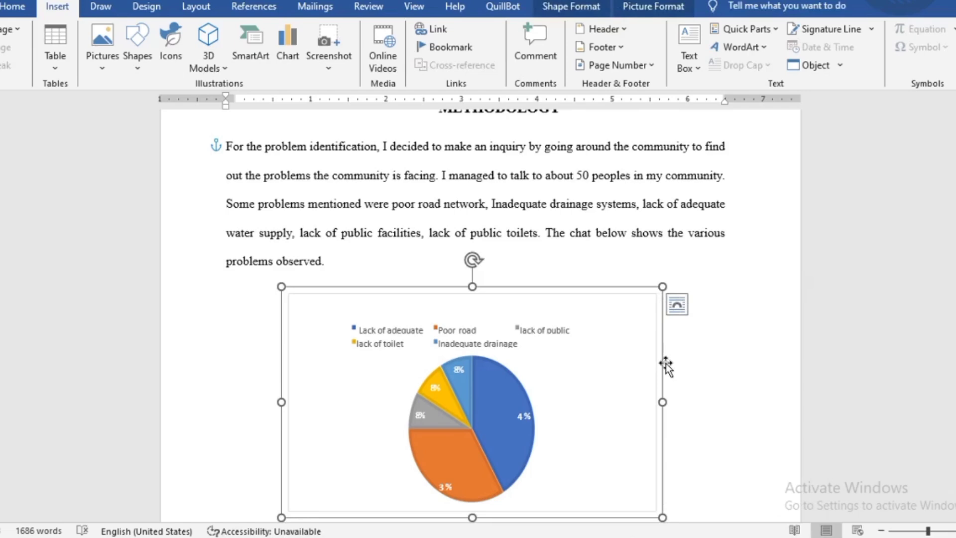
pyautogui.moveTo(666, 367); pyautogui.dragTo(764, 365)
pyautogui.moveTo(687, 335); pyautogui.dragTo(661, 358)
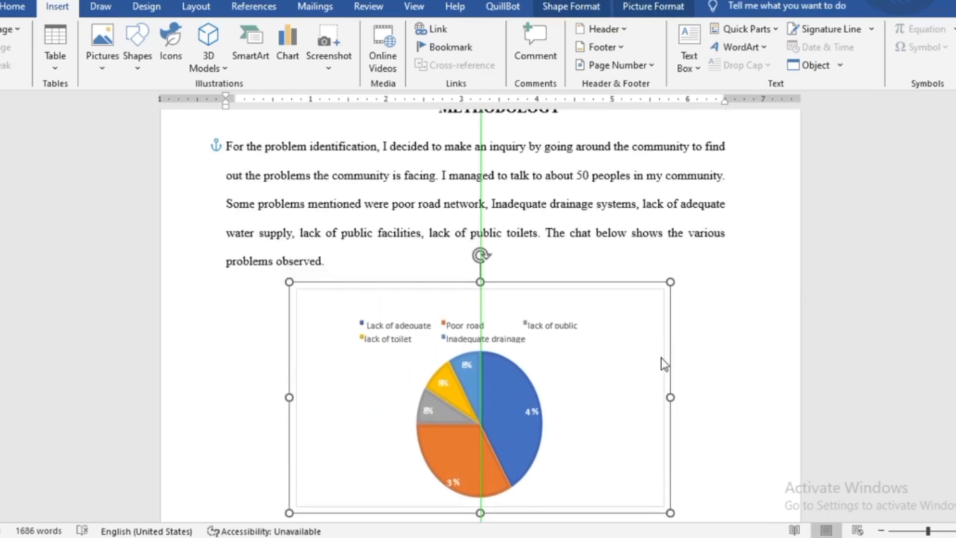
# Step: Insert the caption "Figure 1 A pie chart" below the pie chart, using the Figure label
pyautogui.scroll(-3, 747, 348)
pyautogui.scroll(1, 732, 345)
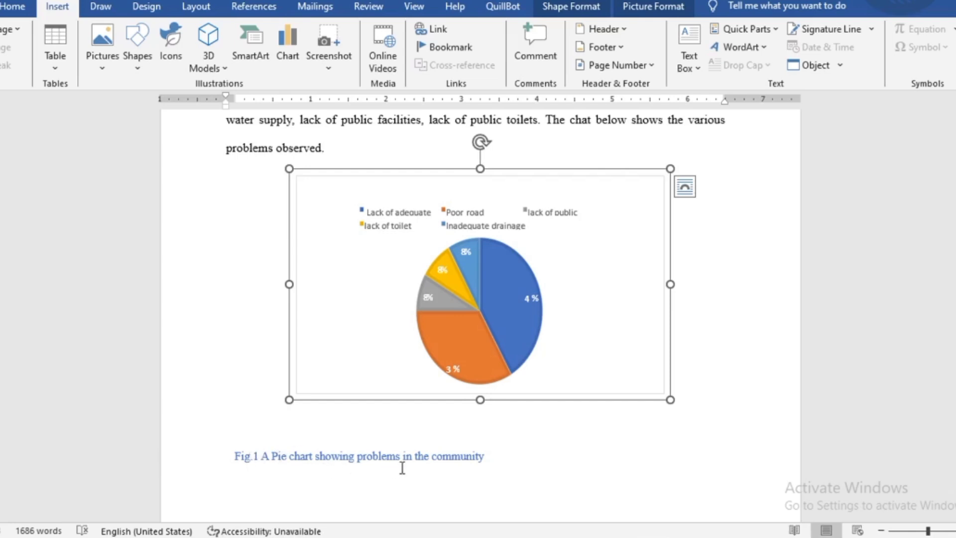
pyautogui.moveTo(493, 459); pyautogui.dragTo(241, 463)
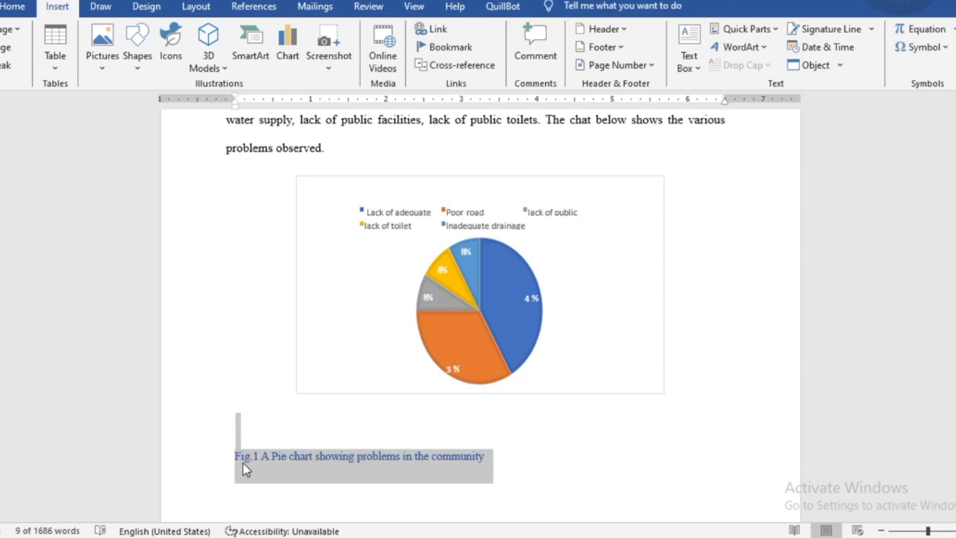
pyautogui.click(697, 299)
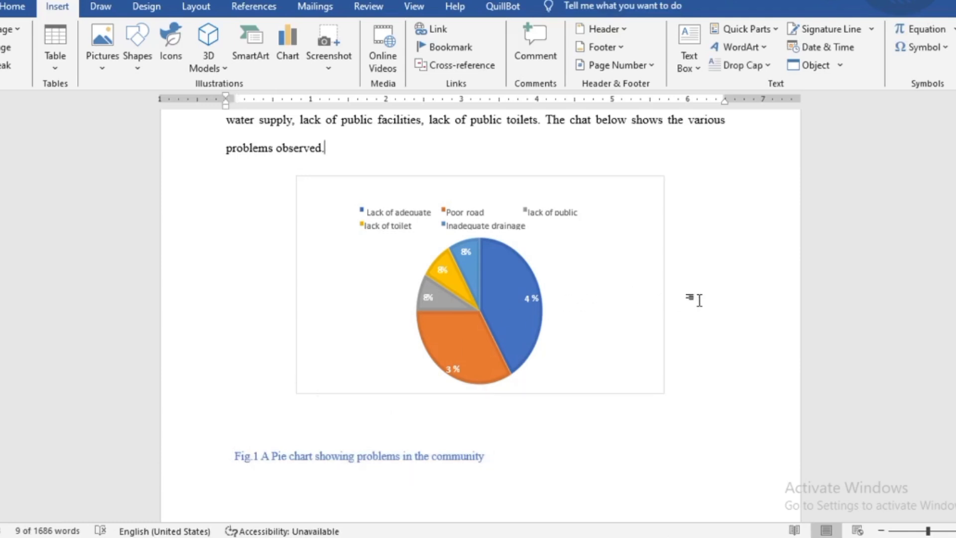
pyautogui.click(662, 292)
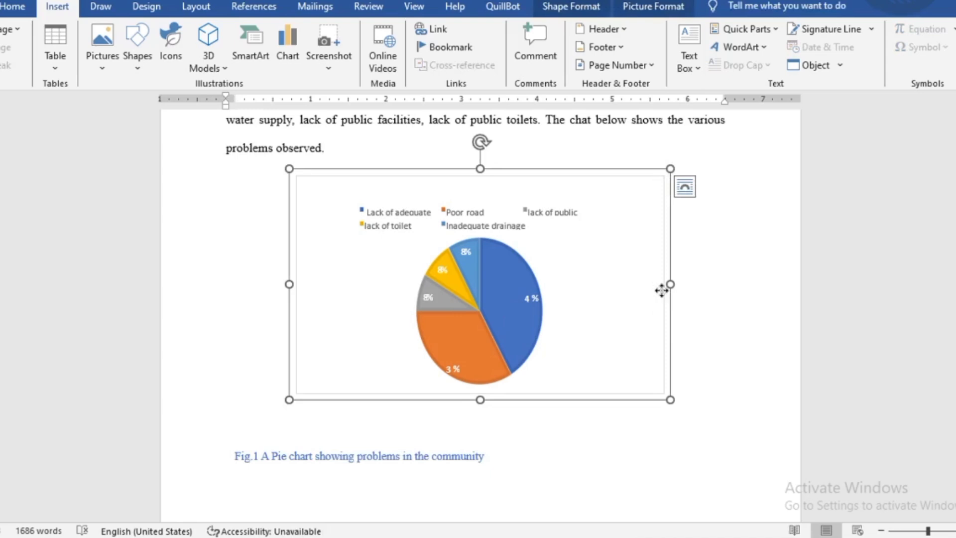
pyautogui.rightClick(662, 292)
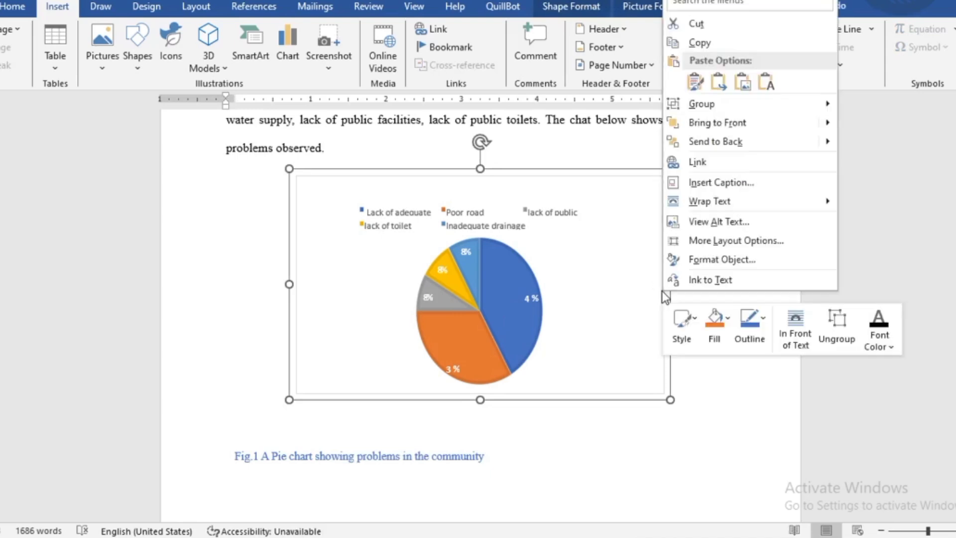
pyautogui.click(699, 184)
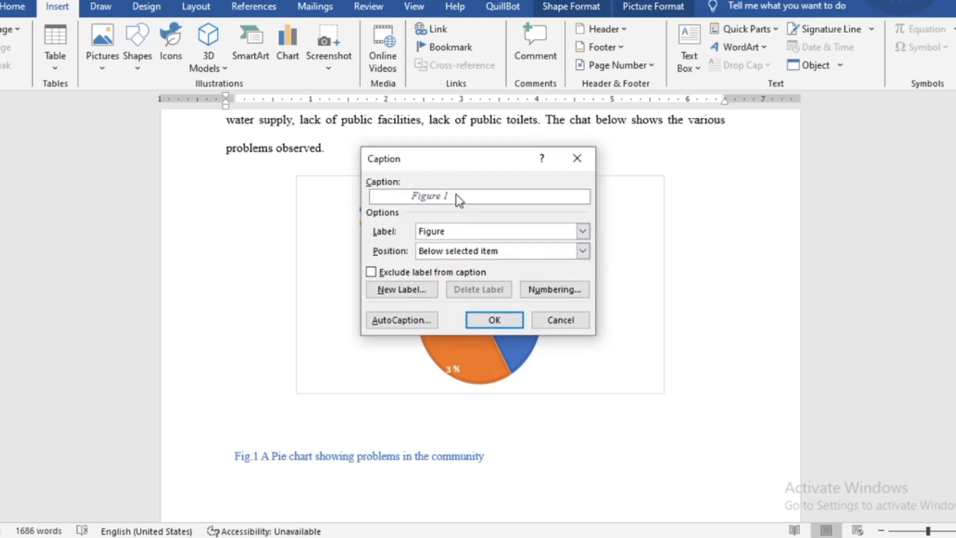
pyautogui.hotkey('ctrl', 'v')
pyautogui.hotkey('ctrl', 'z')
pyautogui.write('A pie cha')
pyautogui.click(481, 328)
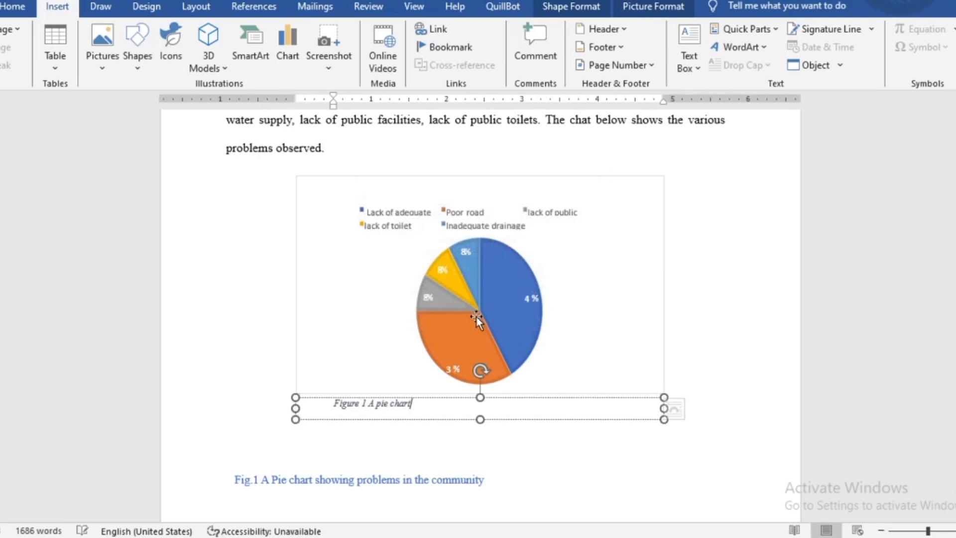
# Step: Move the "Figure 1 A pie chart" caption box slightly down, leaving a small gap under the chart
pyautogui.click(380, 426)
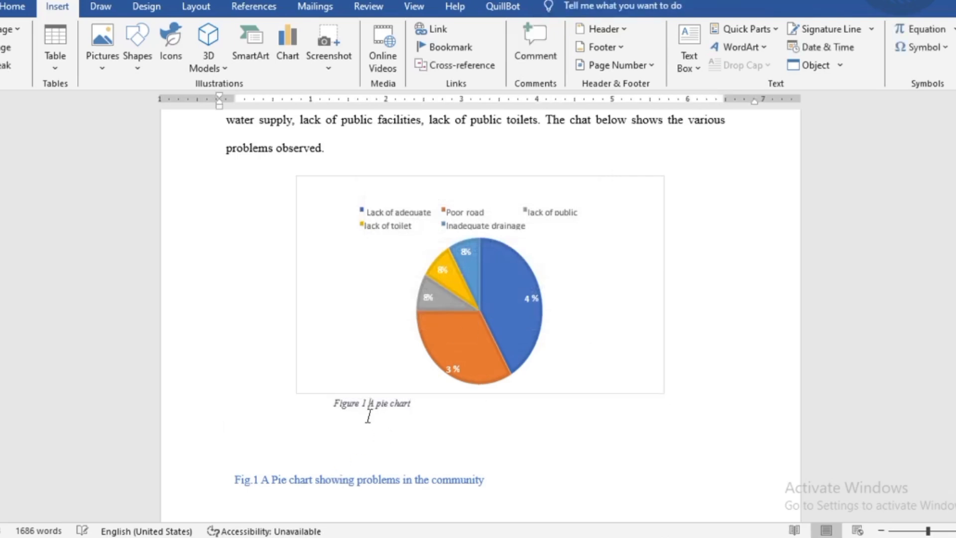
pyautogui.click(381, 403)
pyautogui.moveTo(397, 418); pyautogui.dragTo(321, 490)
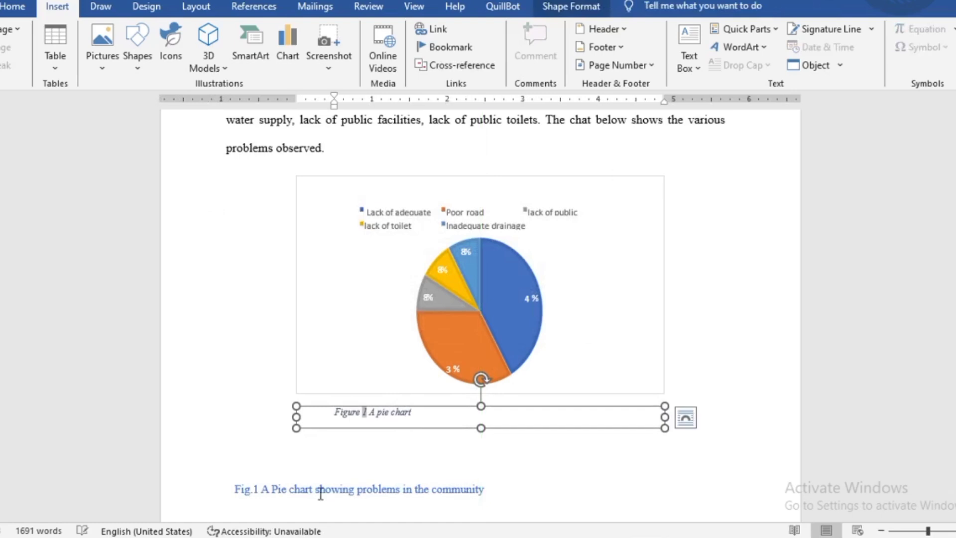
# Step: Delete the manually typed caption "Fig.1 A Pie chart showing problems in the community"
pyautogui.click(320, 489)
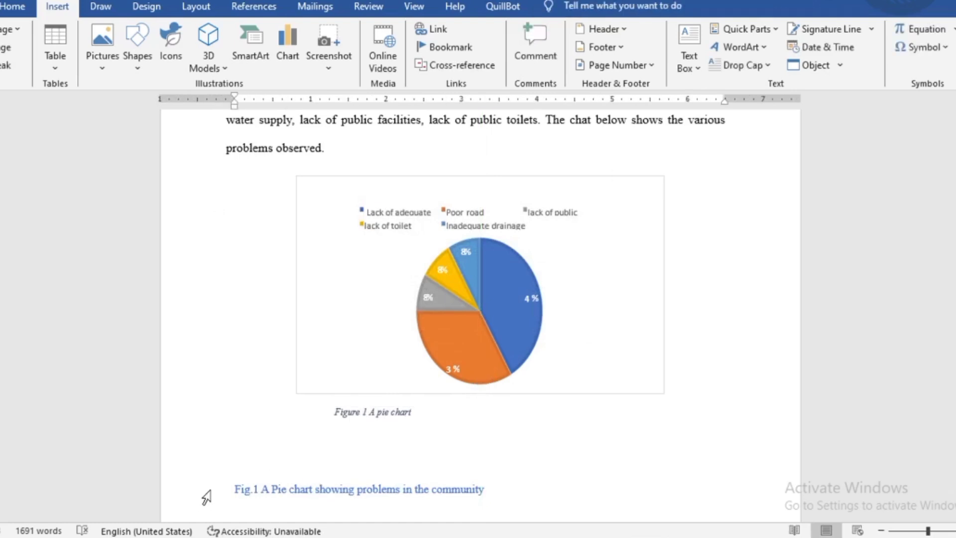
pyautogui.moveTo(231, 485); pyautogui.dragTo(511, 493)
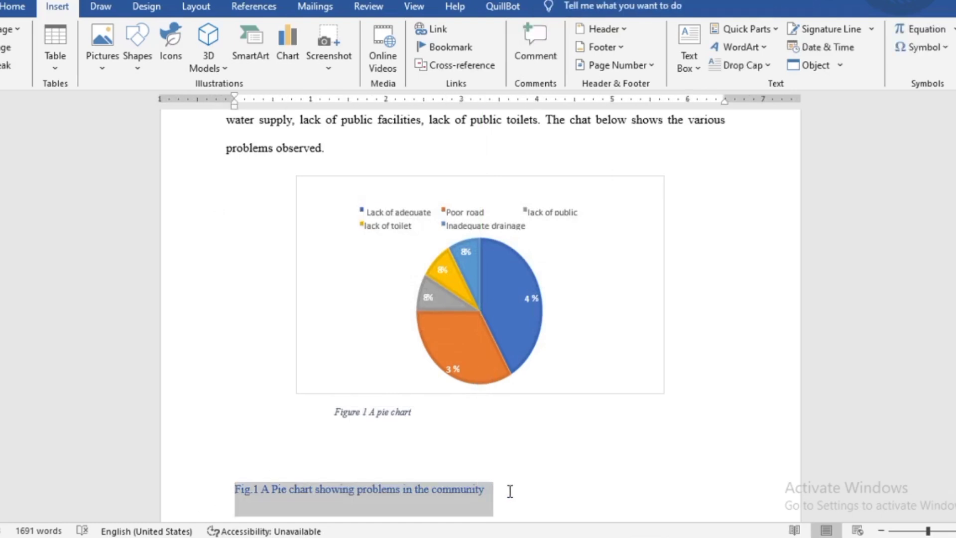
pyautogui.press('Delete')
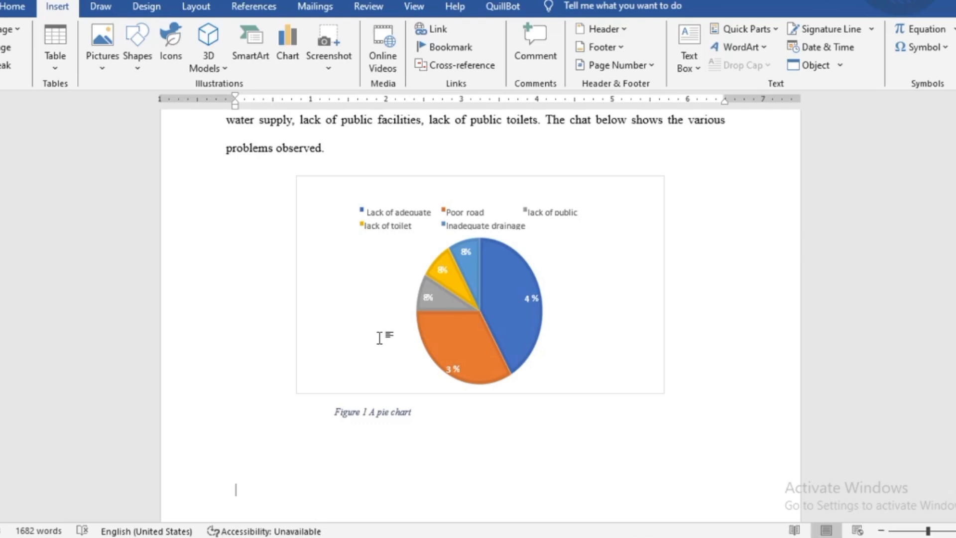
# Step: Apply the Heading 1 style to the "2.1 MAP PREPARATION" title above the map images
pyautogui.scroll(-15, 379, 339)
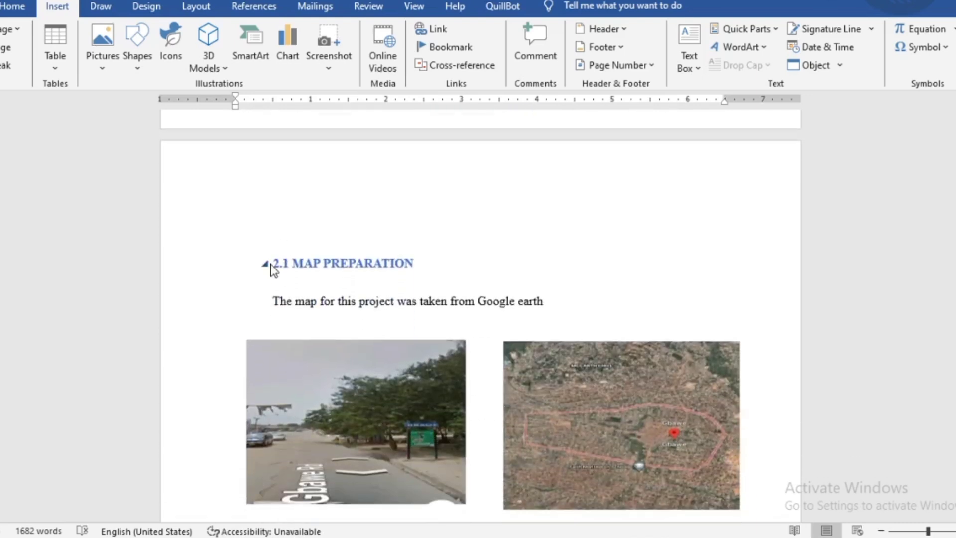
pyautogui.moveTo(276, 263); pyautogui.dragTo(372, 267)
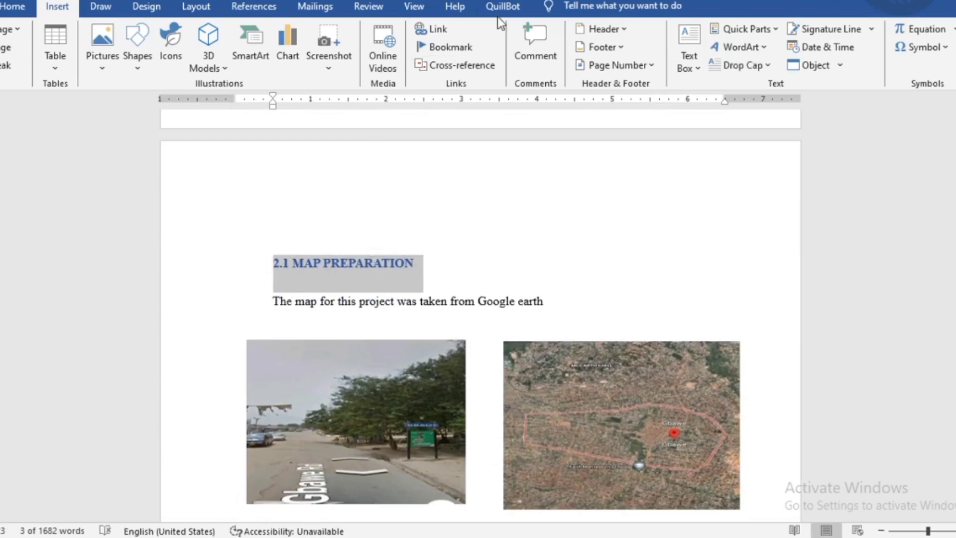
pyautogui.click(12, 7)
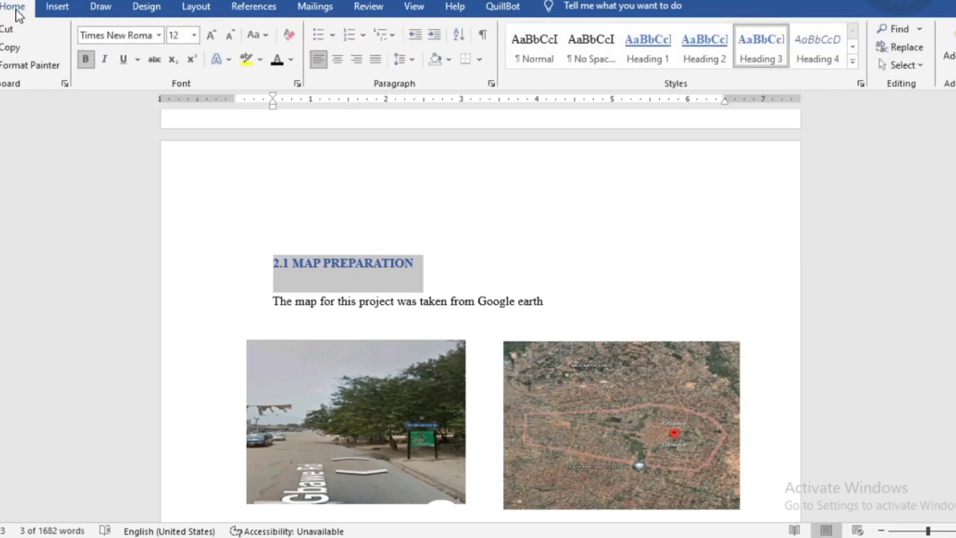
pyautogui.click(630, 45)
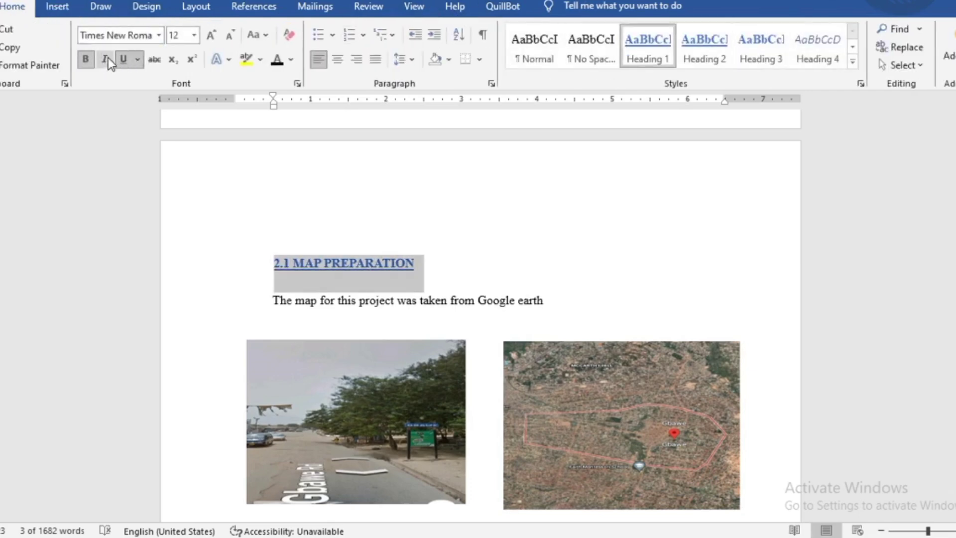
# Step: Format the "2.1 MAP PREPARATION" heading as centred, black, 14 pt text without underline
pyautogui.click(124, 59)
pyautogui.click(338, 60)
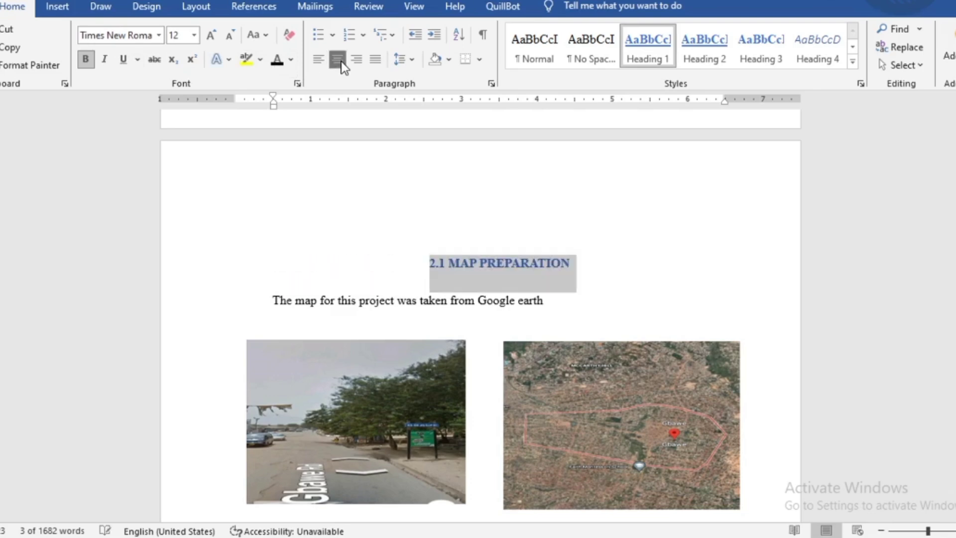
pyautogui.click(277, 59)
pyautogui.click(213, 36)
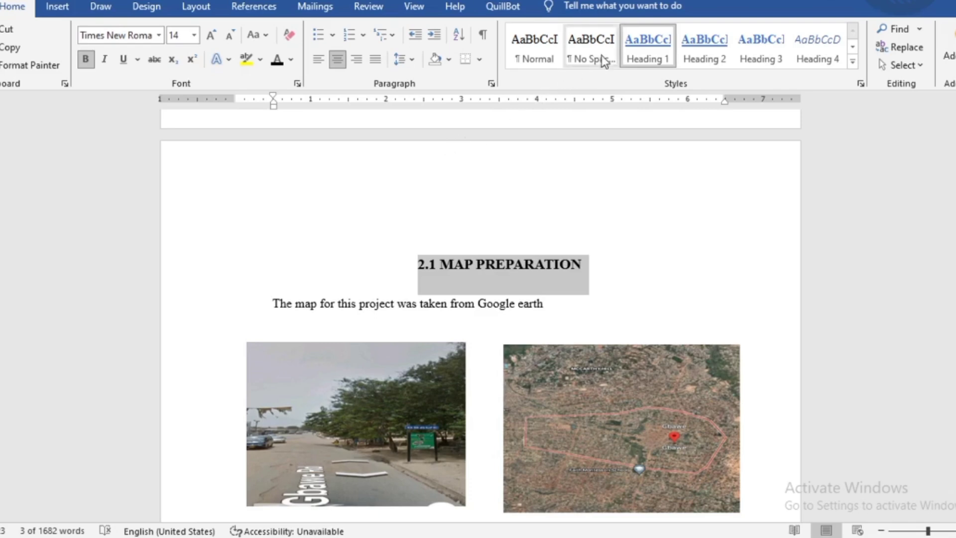
pyautogui.click(642, 48)
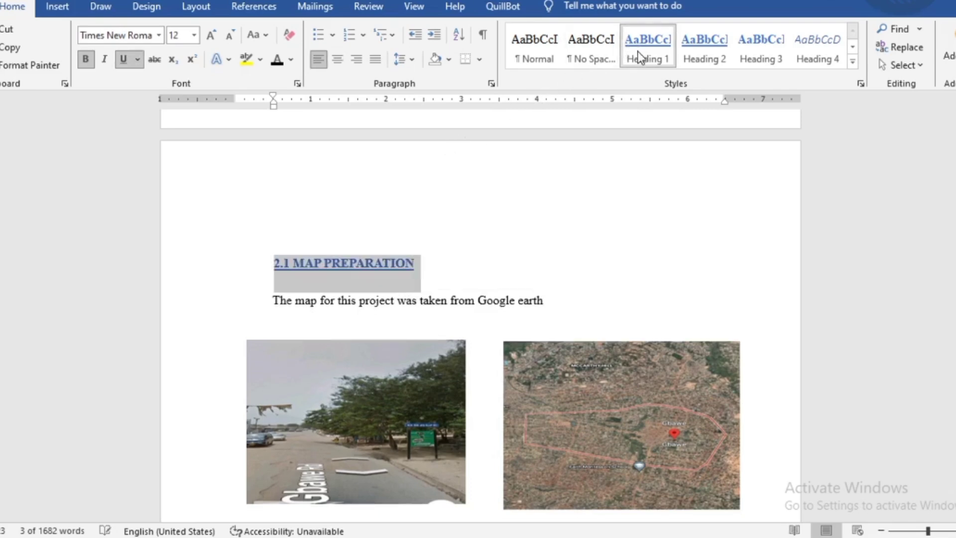
pyautogui.hotkey('ctrl', 'z')
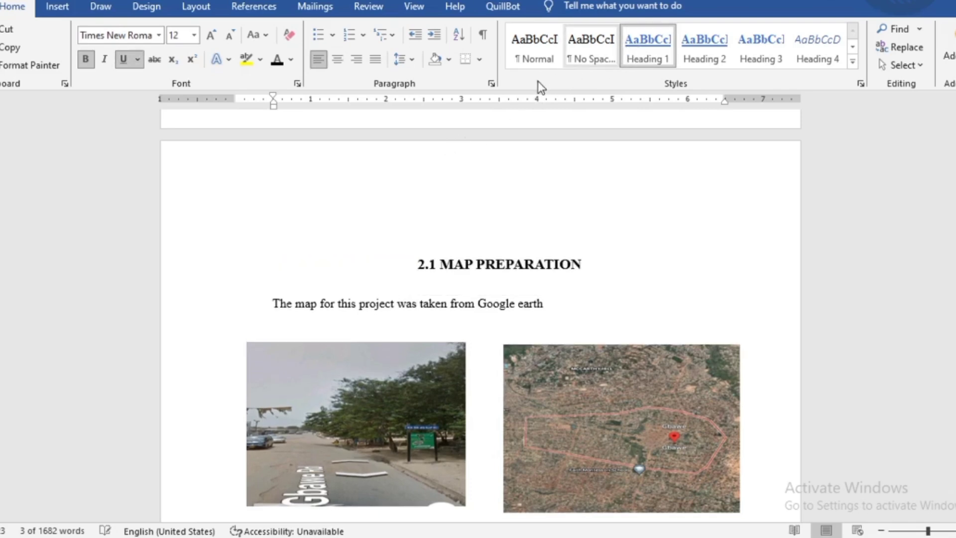
pyautogui.scroll(3, 628, 239)
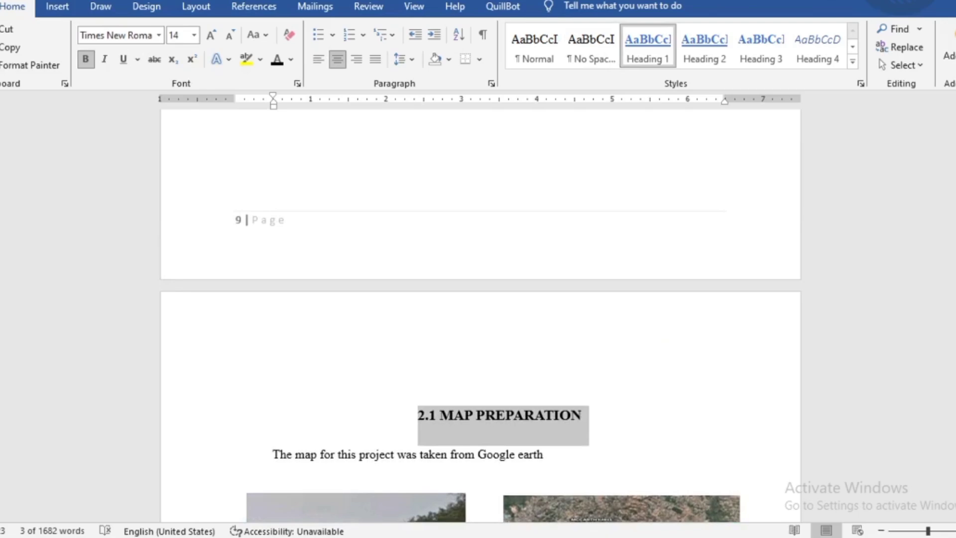
# Step: Update the entire table of contents so it reflects the revised heading styles
pyautogui.scroll(-6, 481, 299)
pyautogui.moveTo(955, 282); pyautogui.dragTo(955, 137)
pyautogui.click(302, 213)
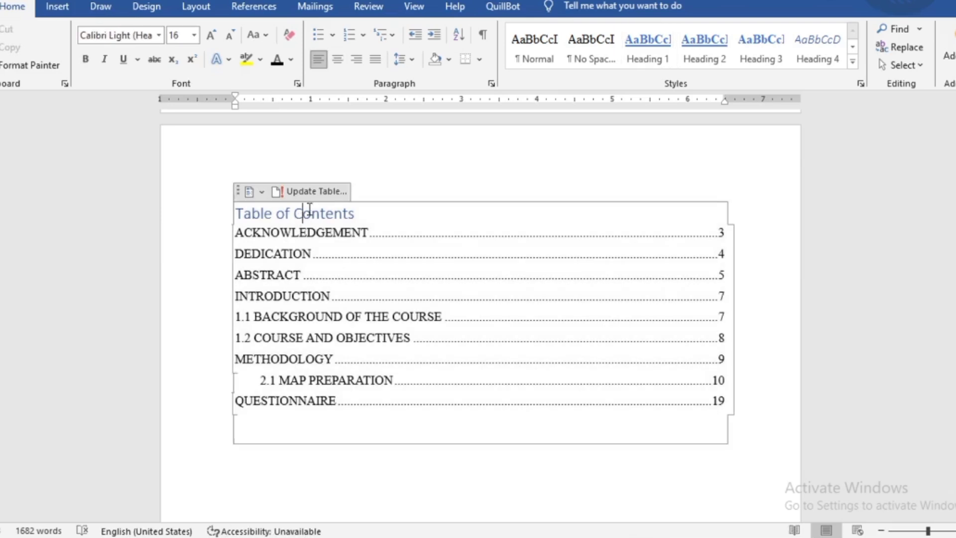
pyautogui.click(302, 191)
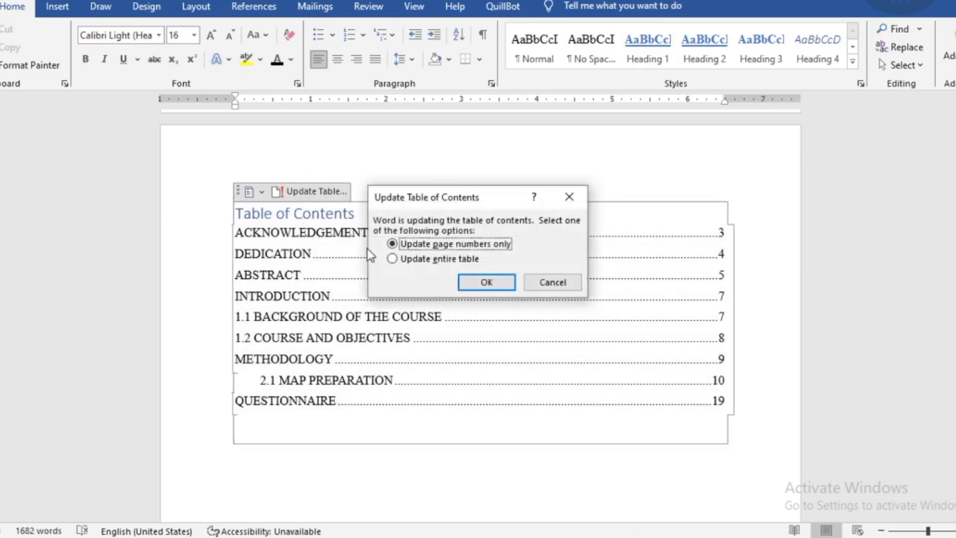
pyautogui.click(394, 260)
pyautogui.click(488, 281)
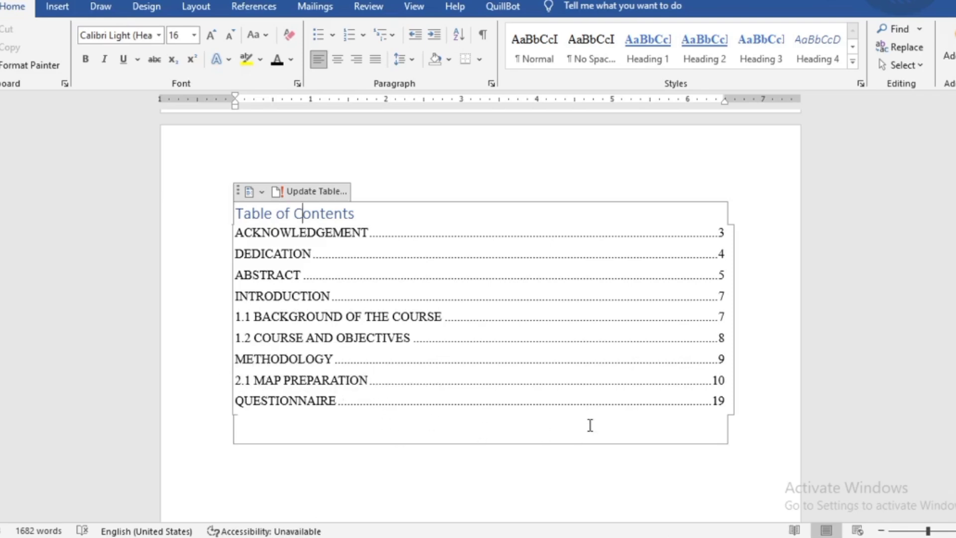
# Step: Insert the caption "Figure 2 satellite" below the satellite map image in the "2.1 MAP PREPARATION" section, using the Figure label
pyautogui.scroll(-3, 589, 406)
pyautogui.scroll(-7, 589, 407)
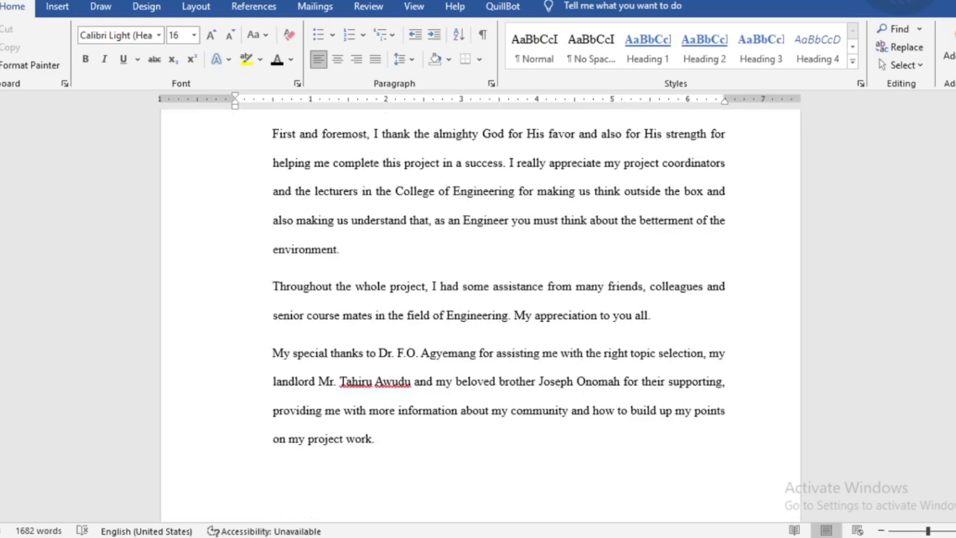
pyautogui.moveTo(955, 167); pyautogui.dragTo(954, 319)
pyautogui.click(321, 380)
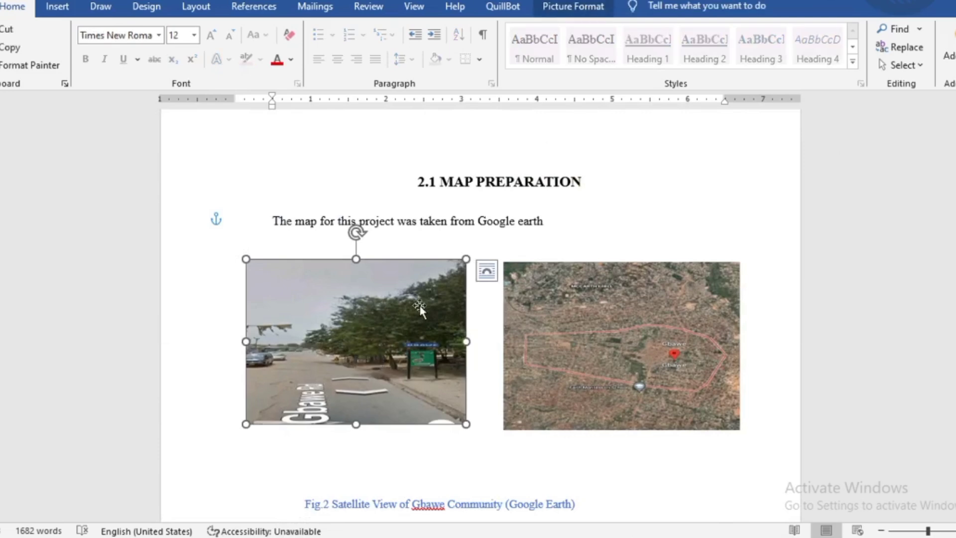
pyautogui.click(655, 347)
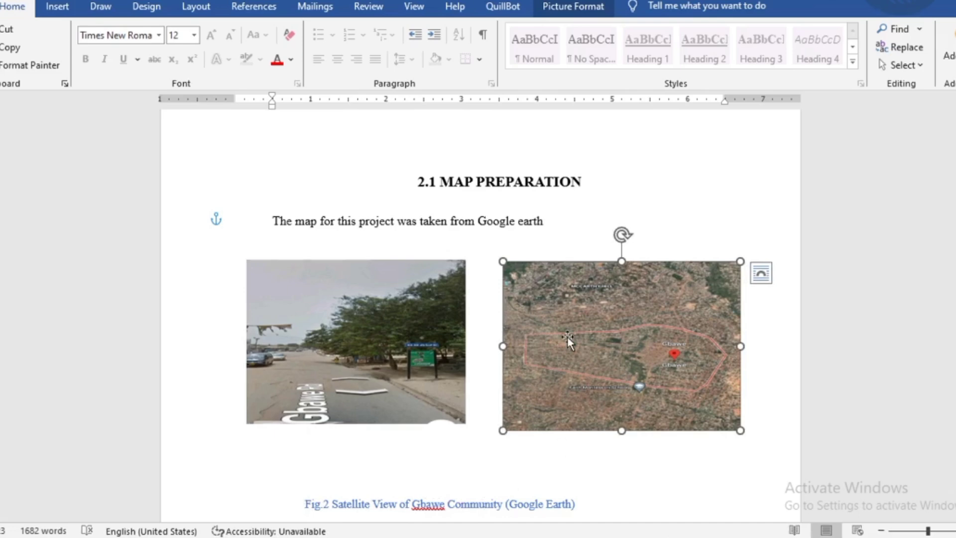
pyautogui.click(334, 386)
pyautogui.click(712, 365)
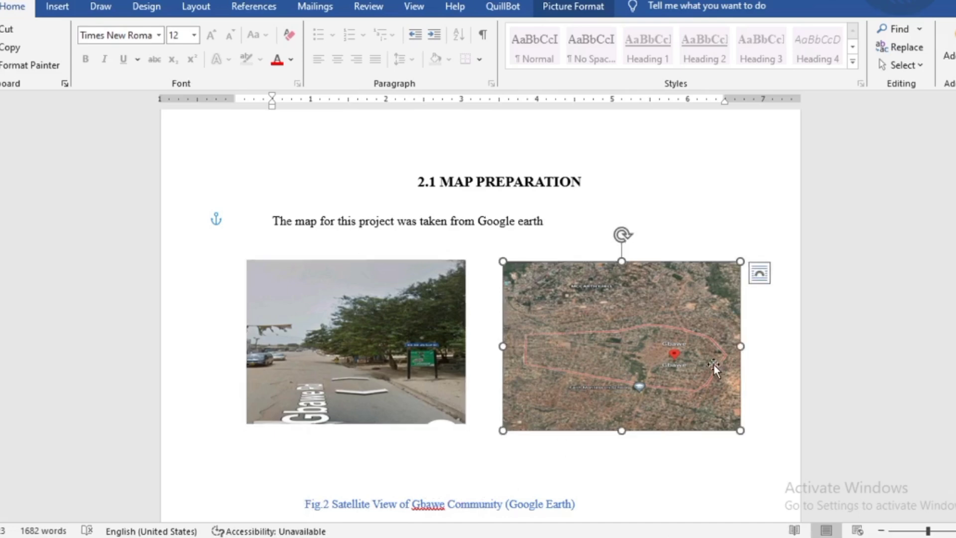
pyautogui.rightClick(648, 369)
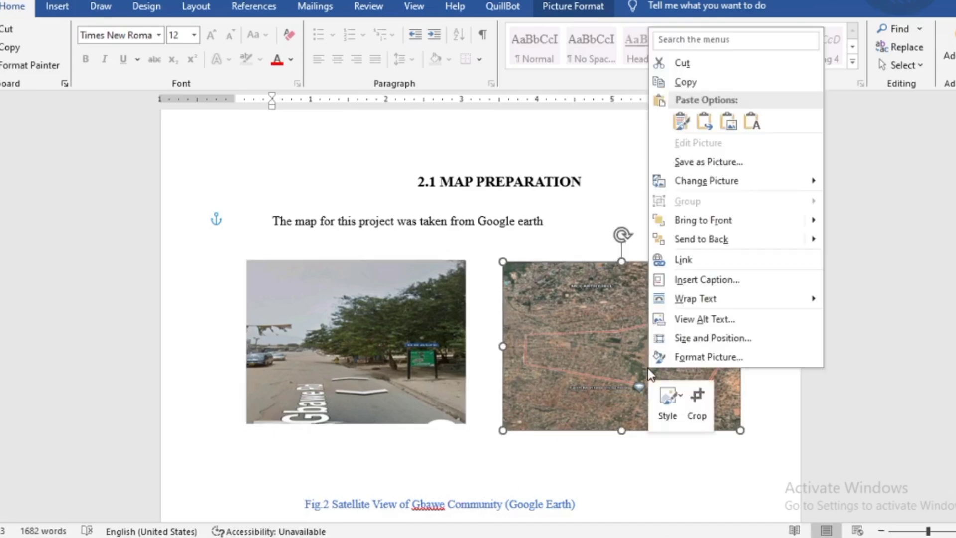
pyautogui.click(689, 277)
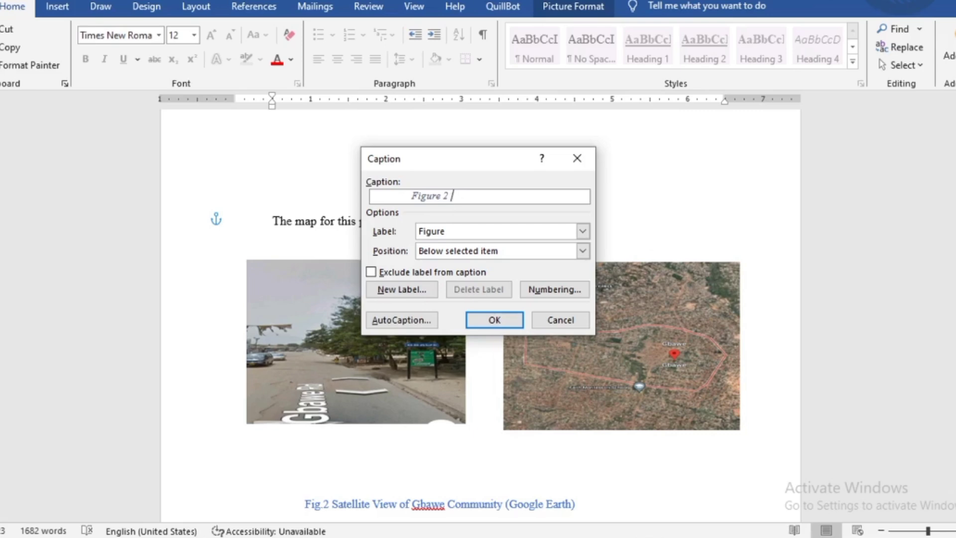
pyautogui.write('satellite')
pyautogui.click(493, 321)
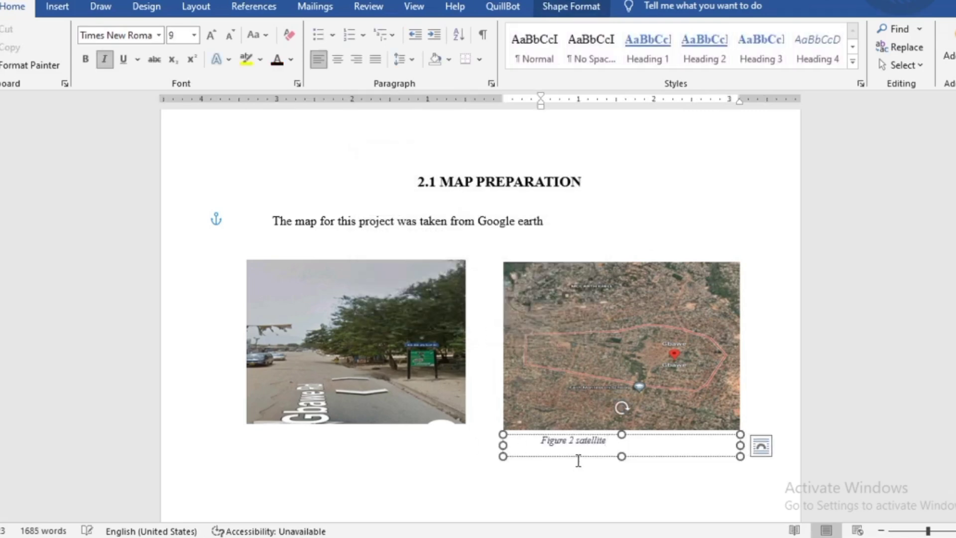
# Step: Move the "Figure 2 satellite" caption box below and between the two map images, above the manually typed Fig.2 caption
pyautogui.moveTo(572, 456); pyautogui.dragTo(431, 493)
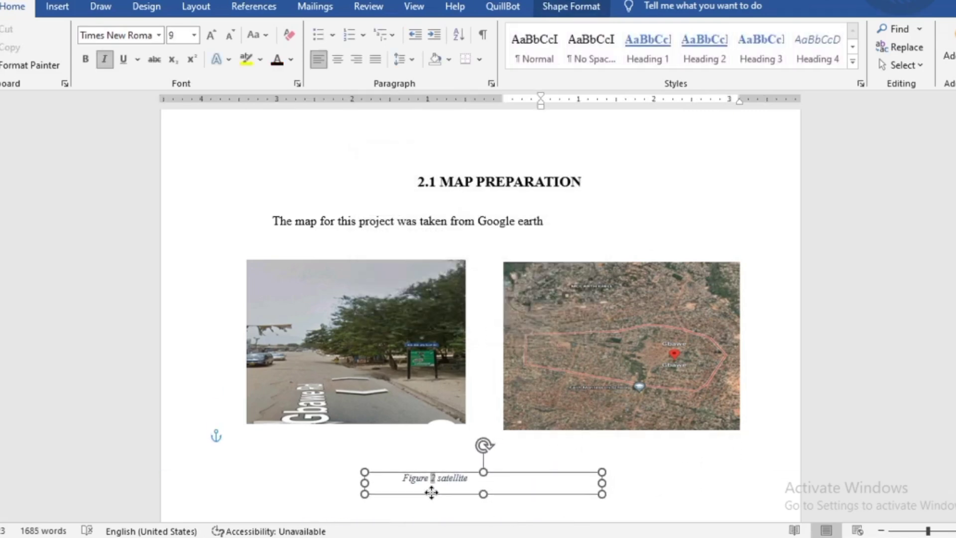
pyautogui.scroll(-3, 504, 311)
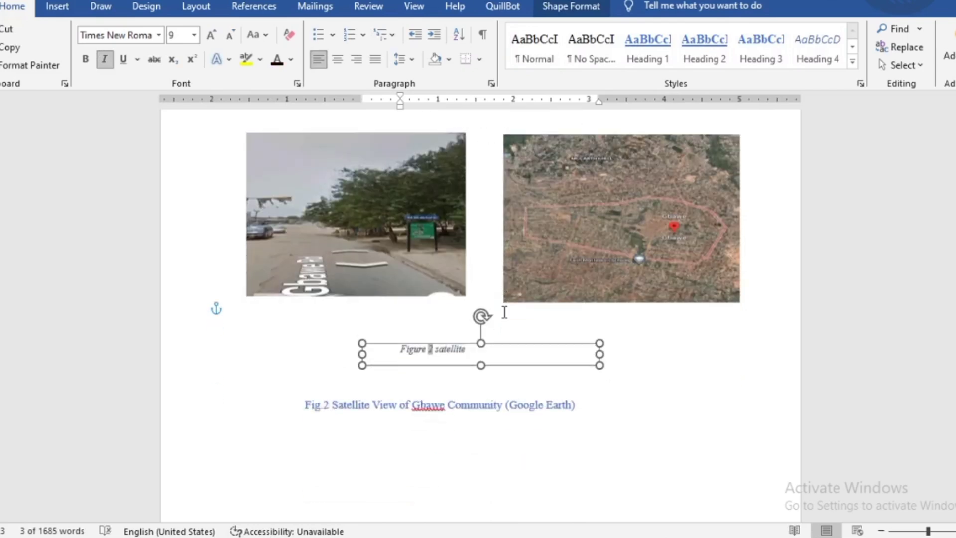
pyautogui.scroll(2, 523, 187)
# Step: Shift the satellite map slightly left, and the street photo slightly left and up, to adjust their placement above the shared caption
pyautogui.click(563, 224)
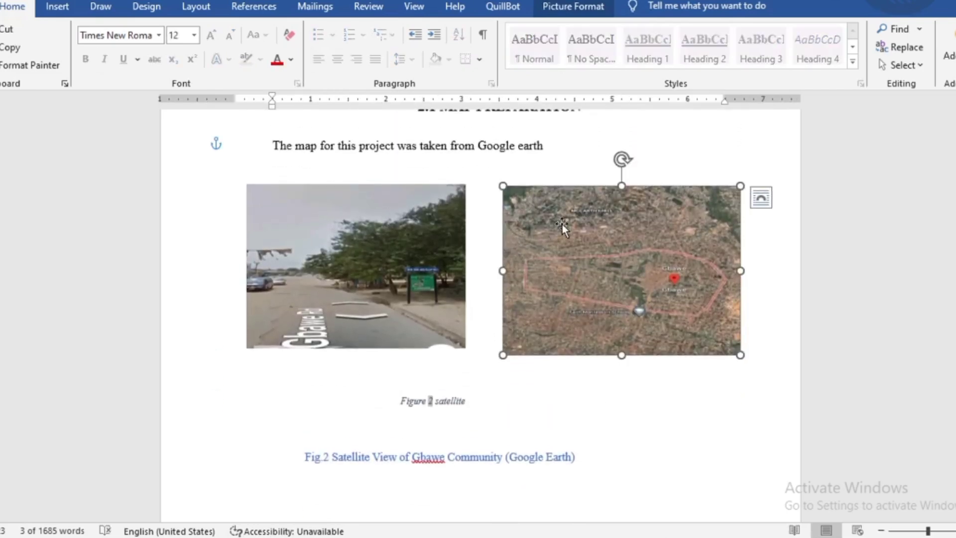
pyautogui.moveTo(563, 224)
pyautogui.mouseDown()
pyautogui.moveTo(523, 226)
pyautogui.moveTo(556, 220)
pyautogui.mouseUp()
pyautogui.click(444, 257)
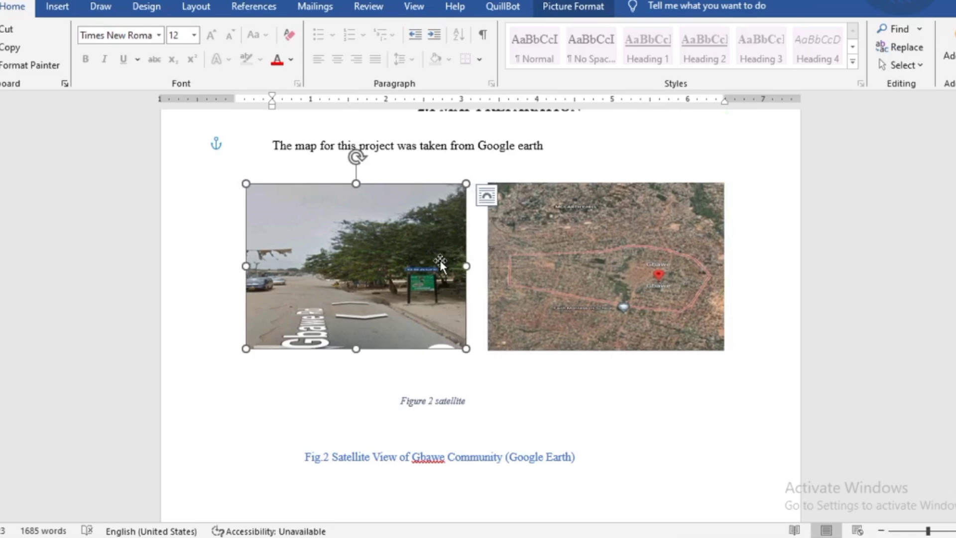
pyautogui.click(486, 201)
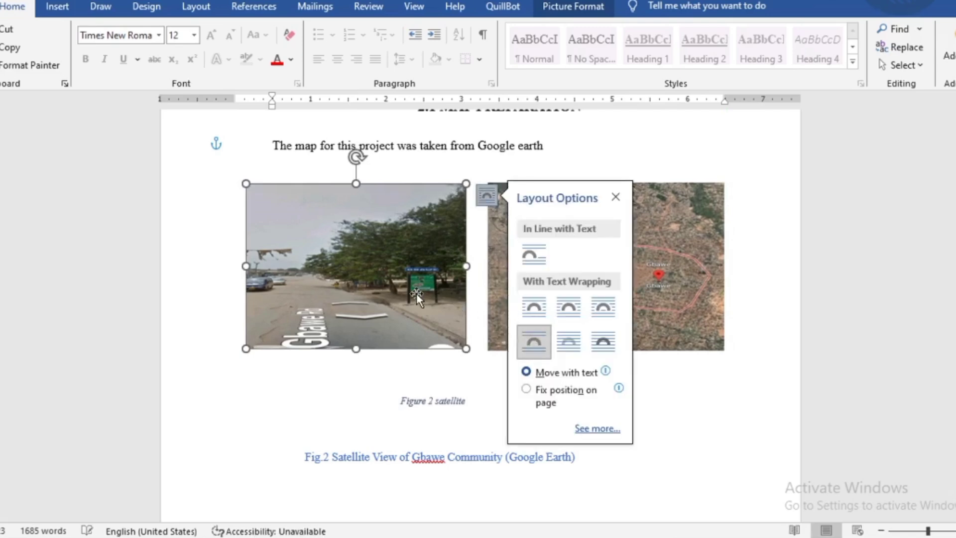
pyautogui.moveTo(416, 293); pyautogui.dragTo(389, 309)
pyautogui.moveTo(392, 284); pyautogui.dragTo(392, 284)
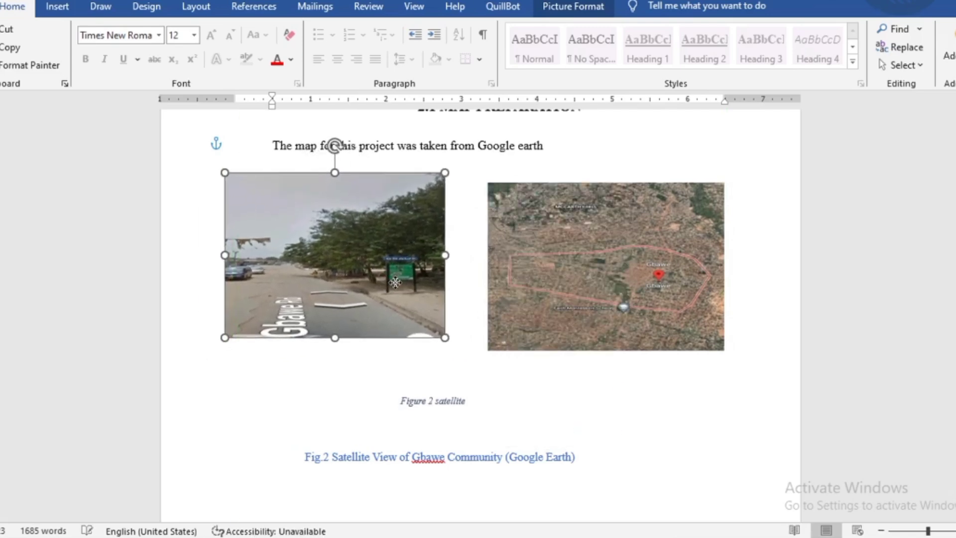
# Step: Apply Heading 1 to the "DISCUSSION OF RESULTS" title and format it as centred, black, 14 pt text without underline
pyautogui.scroll(-8, 446, 342)
pyautogui.scroll(-6, 446, 341)
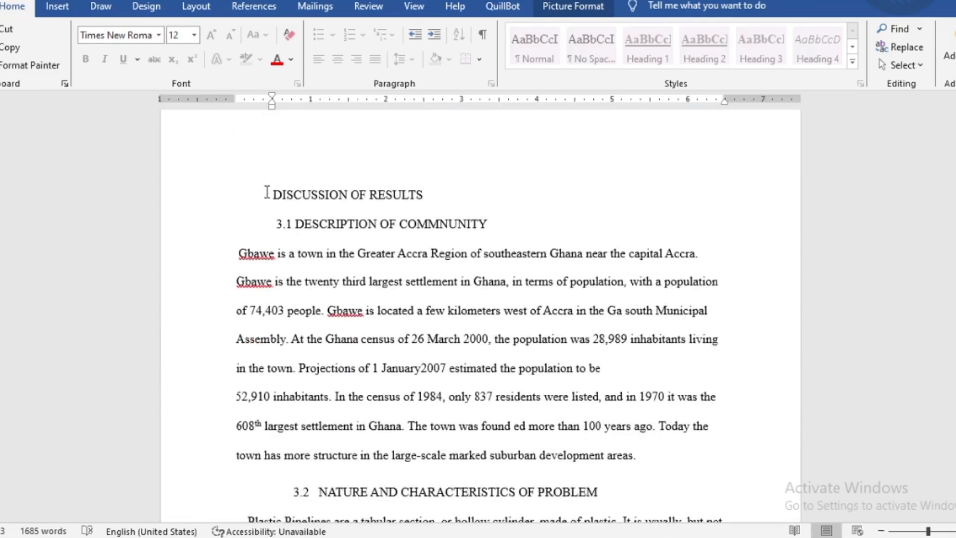
pyautogui.moveTo(267, 192); pyautogui.dragTo(424, 202)
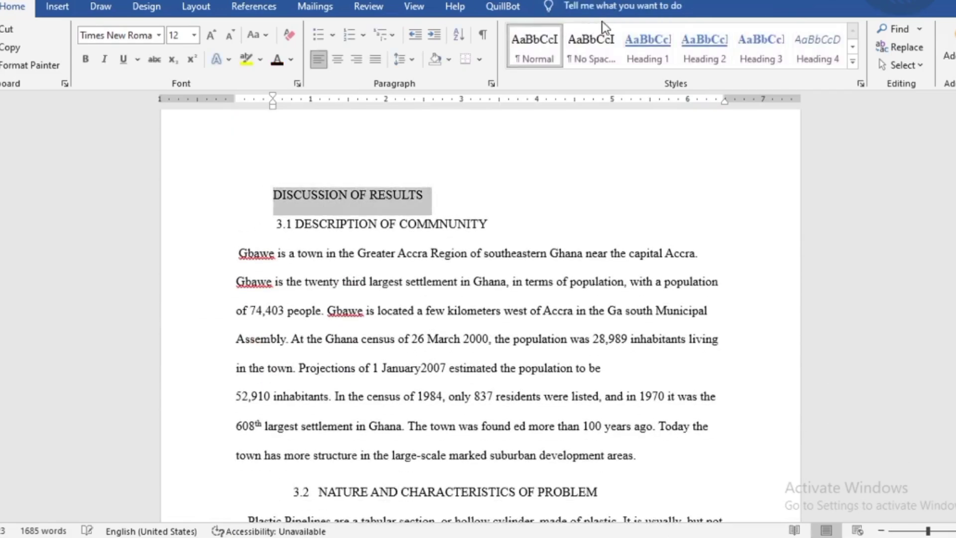
pyautogui.click(634, 48)
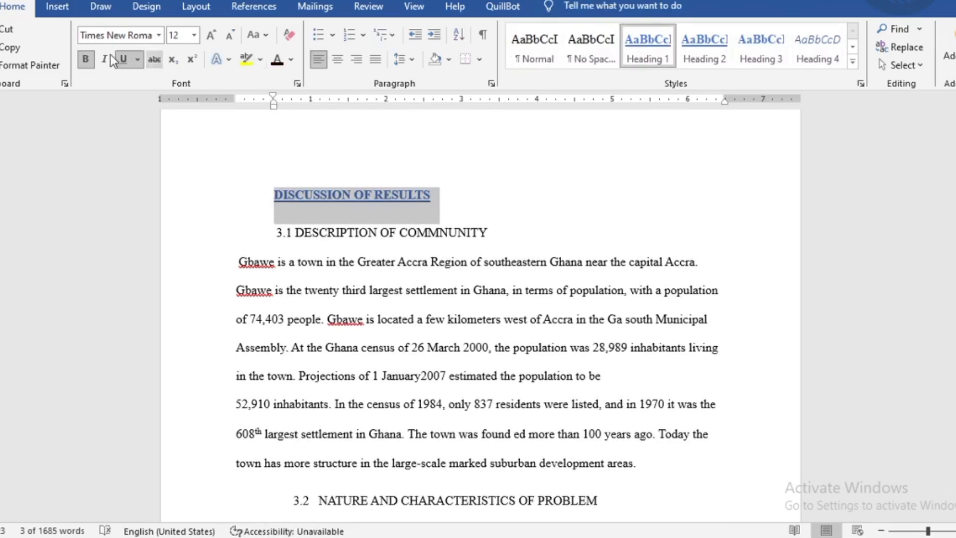
pyautogui.click(338, 59)
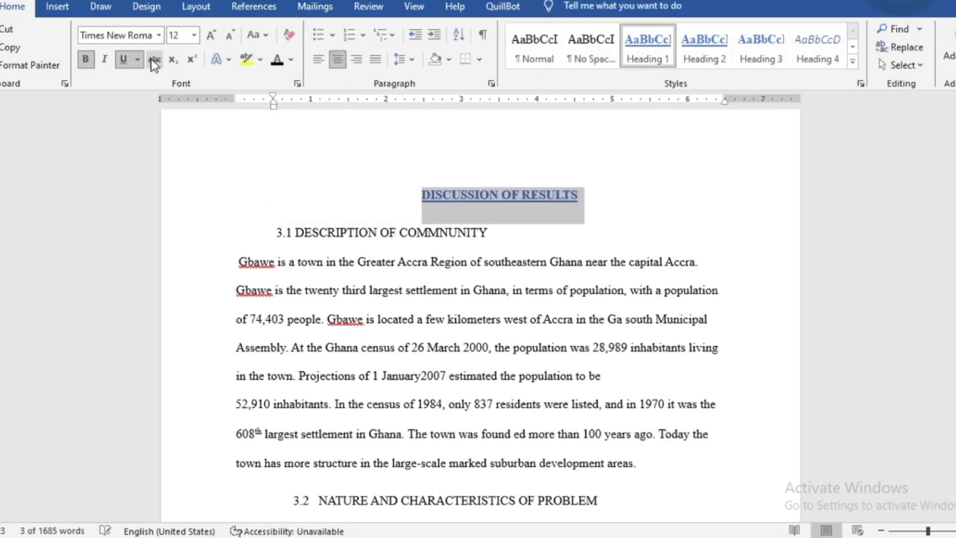
pyautogui.click(124, 59)
pyautogui.click(207, 38)
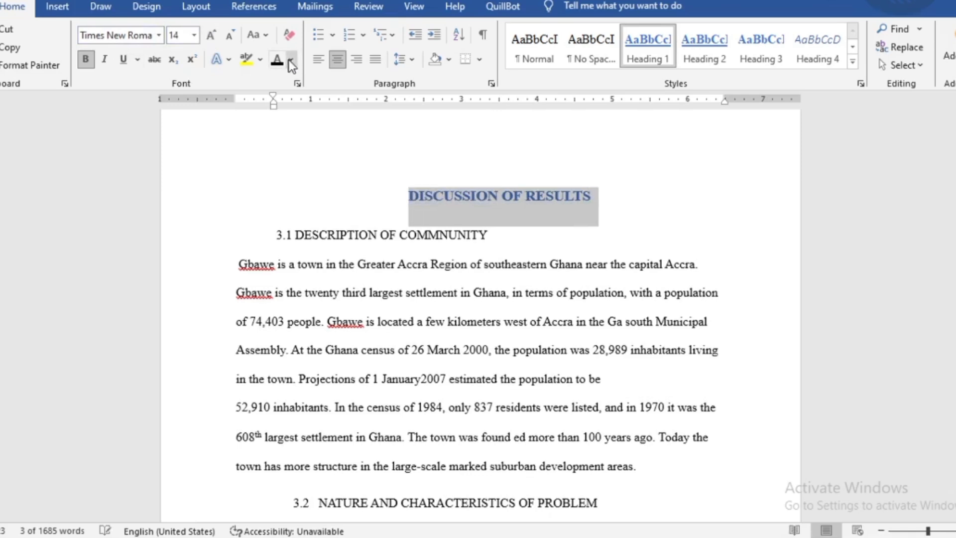
pyautogui.click(278, 59)
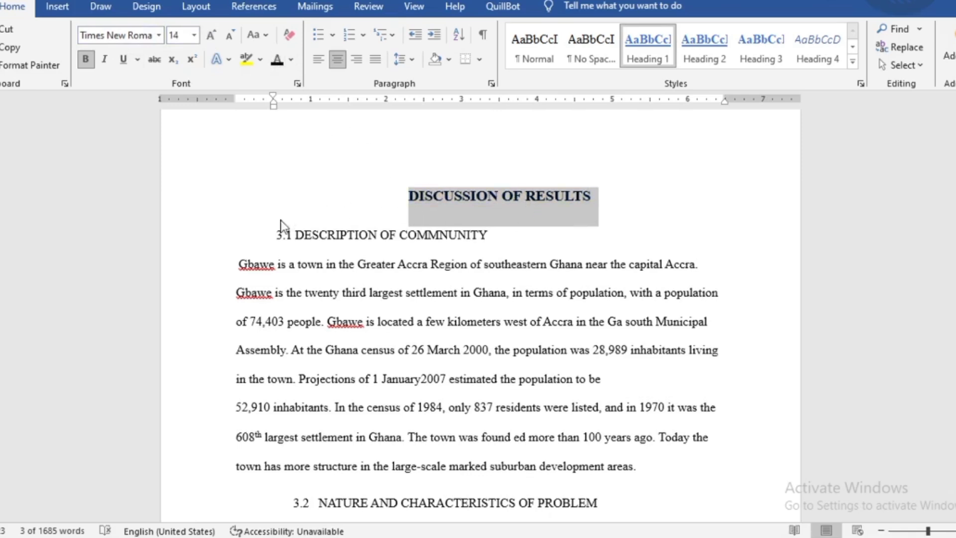
# Step: Apply Heading 1 to the "3.1 DESCRIPTION OF COMMNUNITY" title and format it as left-aligned, black, 14 pt text without underline
pyautogui.moveTo(274, 233); pyautogui.dragTo(488, 238)
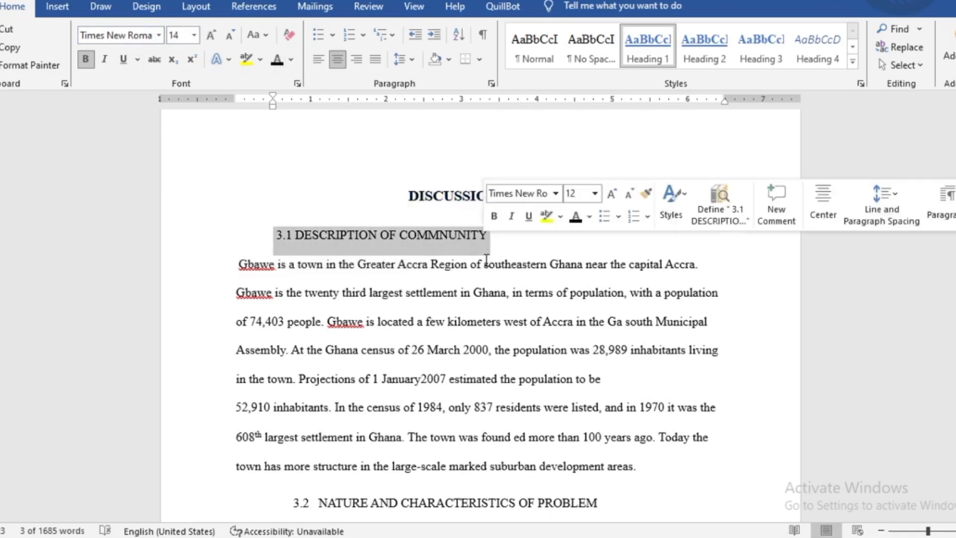
pyautogui.click(665, 50)
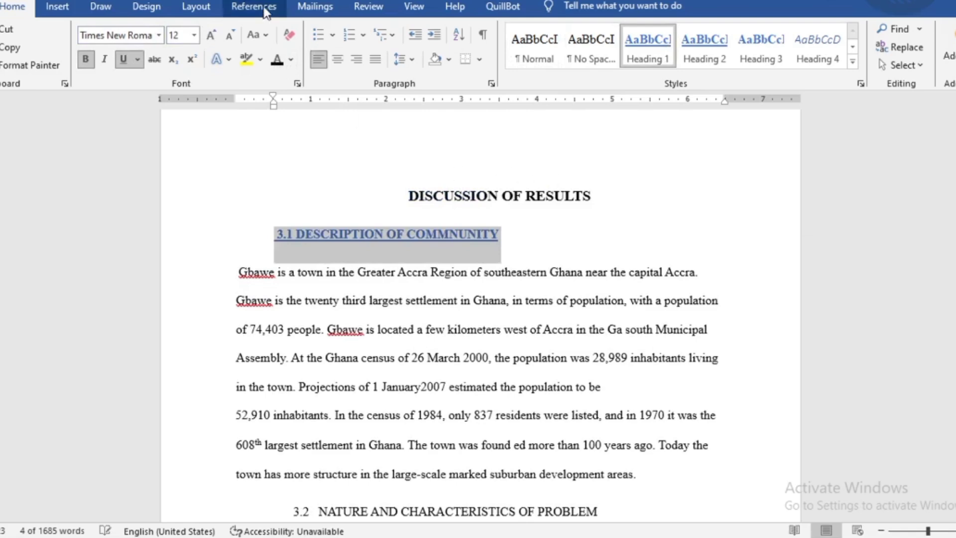
pyautogui.click(120, 59)
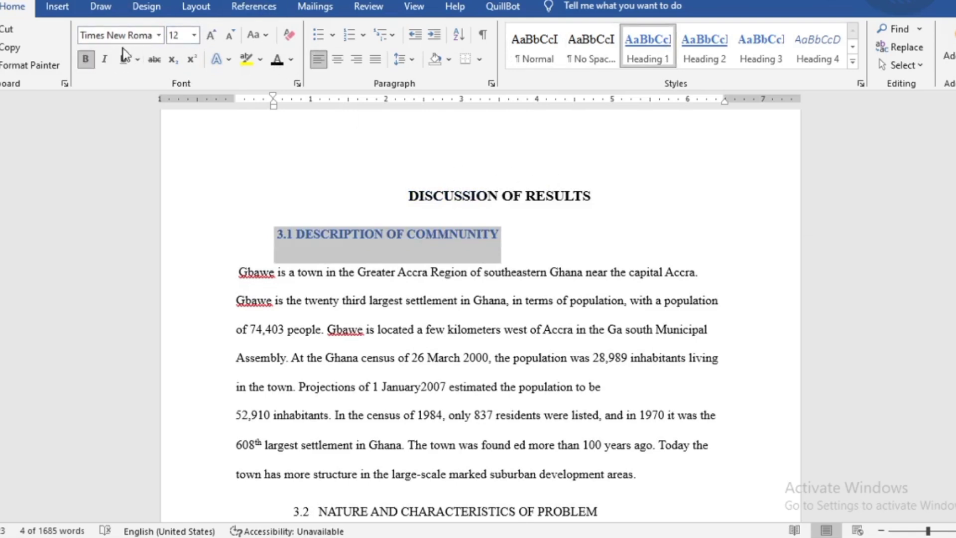
pyautogui.click(278, 59)
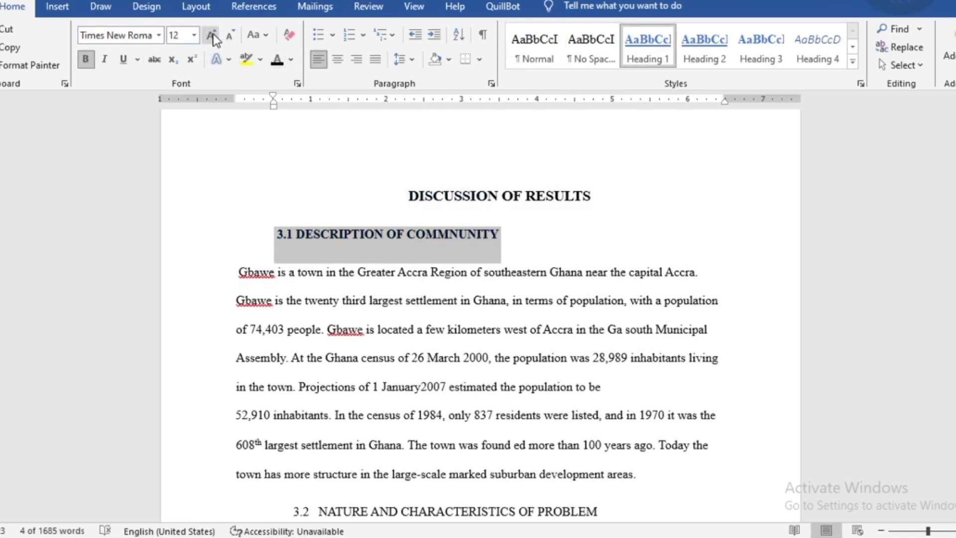
pyautogui.click(213, 33)
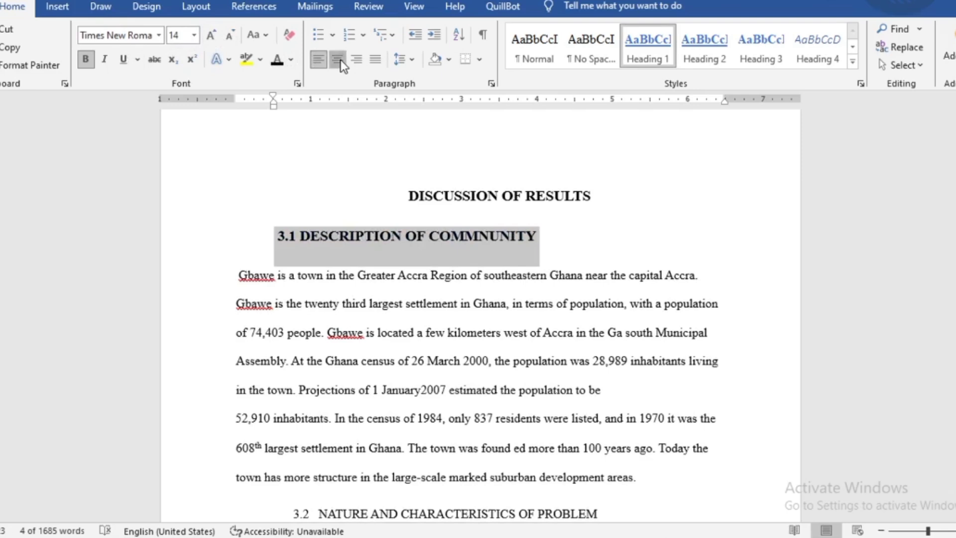
pyautogui.click(338, 59)
pyautogui.scroll(-3, 320, 134)
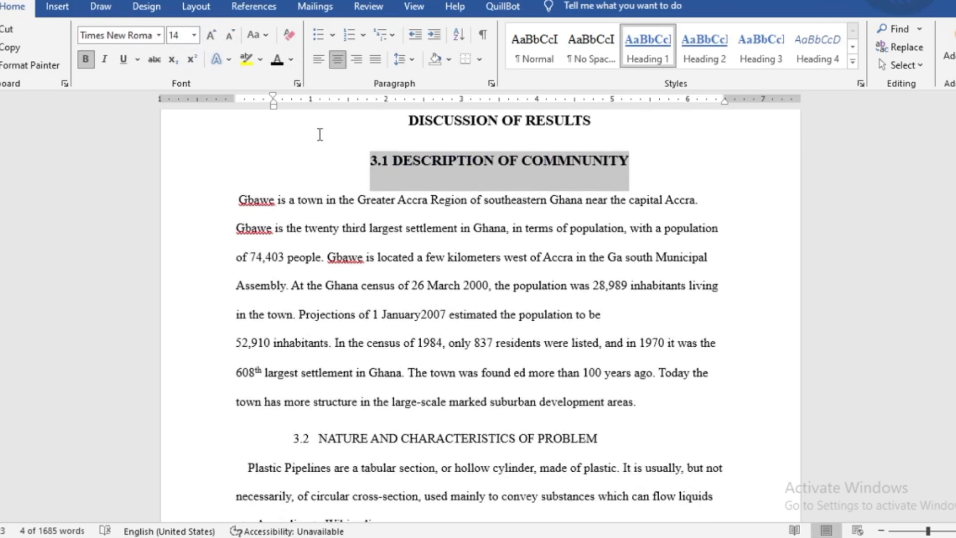
pyautogui.click(318, 61)
# Step: Justify the body text describing Gbawe under the "3.1 DESCRIPTION OF COMMNUNITY" heading
pyautogui.scroll(-2, 319, 129)
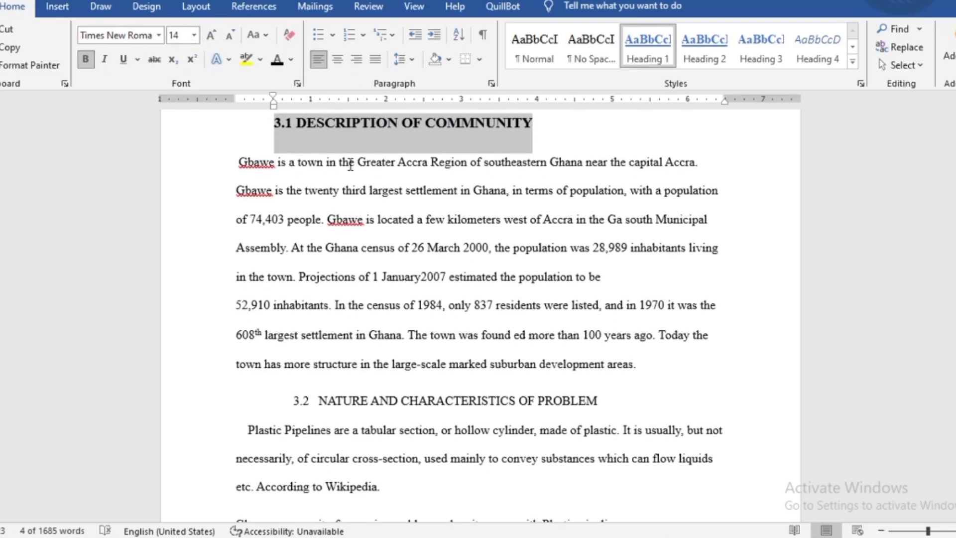
pyautogui.scroll(2, 296, 175)
pyautogui.moveTo(242, 195); pyautogui.dragTo(649, 408)
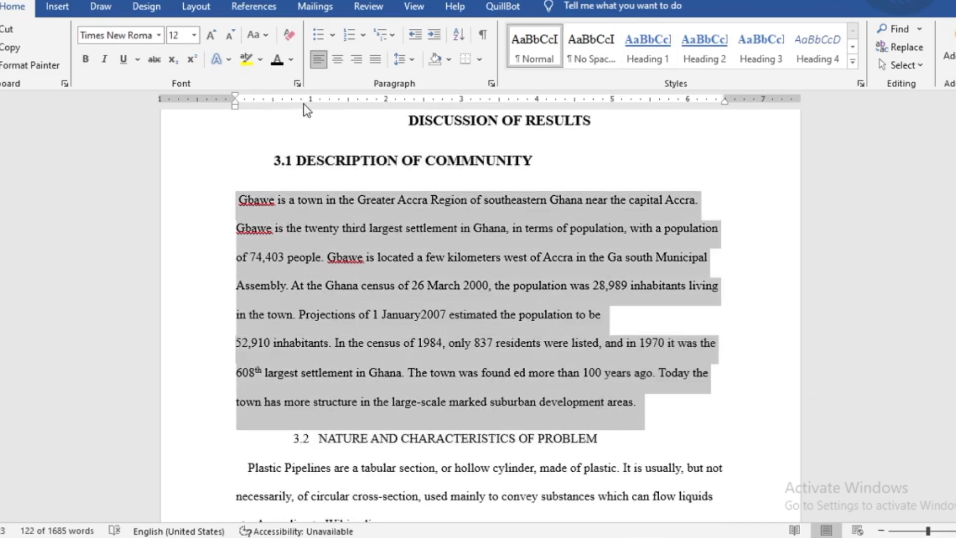
pyautogui.click(372, 61)
# Step: Apply Heading 1 to the "3.2 NATURE AND CHARACTERISTICS OF PROBLEM" title and format it as centred, black, 14 pt text without underline
pyautogui.scroll(-5, 314, 324)
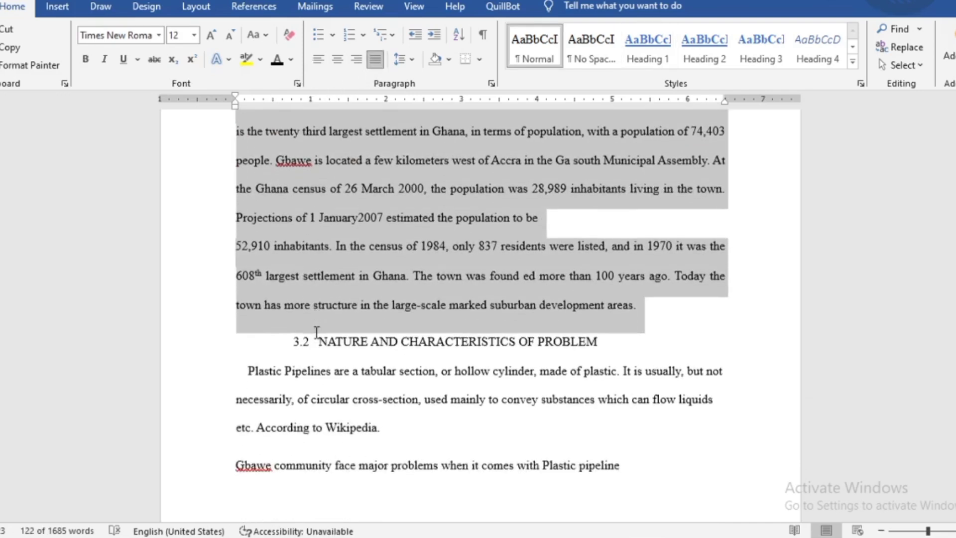
pyautogui.tripleClick(292, 327)
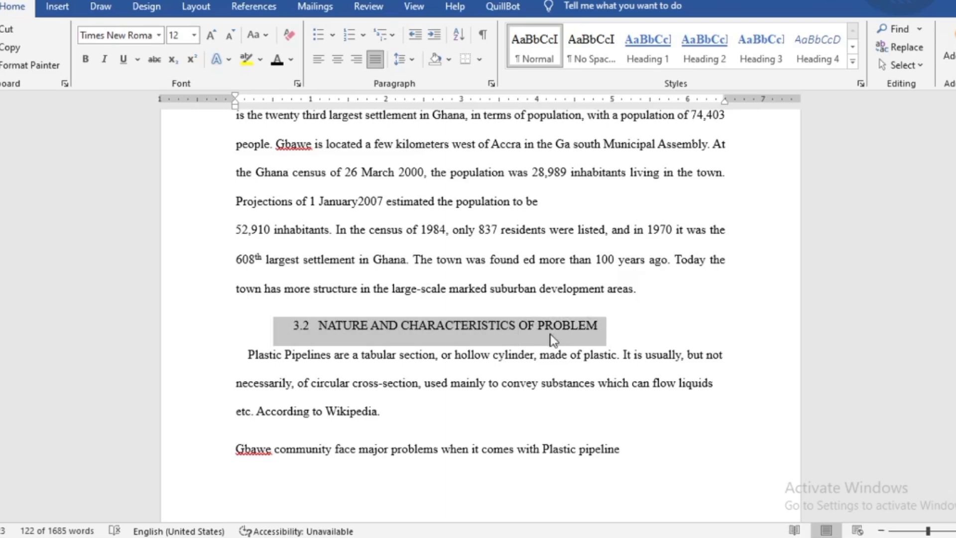
pyautogui.click(648, 49)
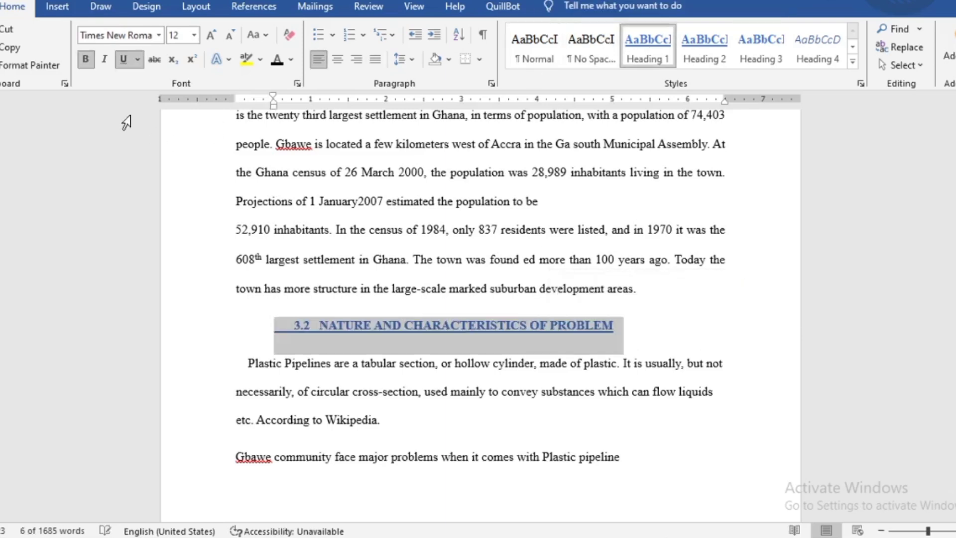
pyautogui.click(124, 67)
pyautogui.click(277, 59)
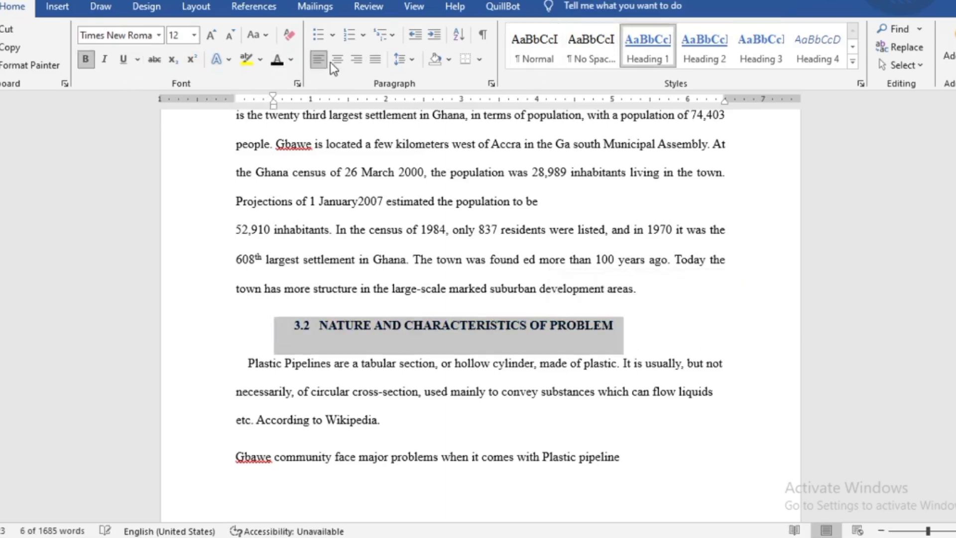
pyautogui.click(345, 61)
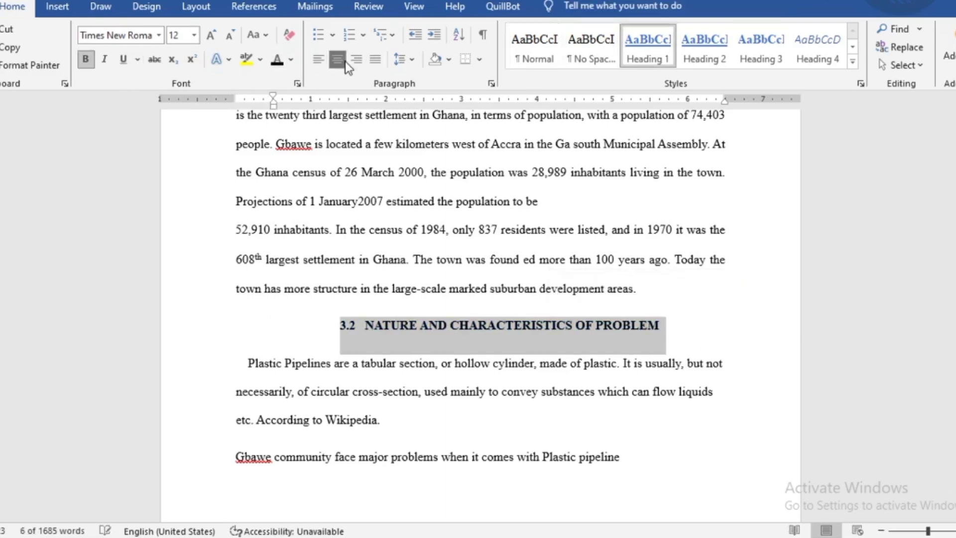
pyautogui.click(213, 34)
# Step: Justify the two paragraphs about plastic pipelines under the "3.2 NATURE AND CHARACTERISTICS OF PROBLEM" heading
pyautogui.scroll(-2, 244, 170)
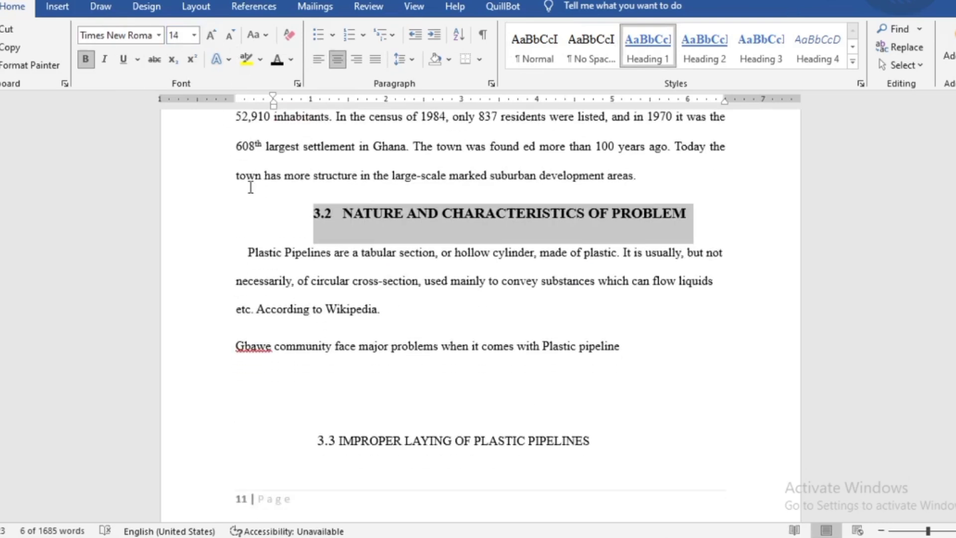
pyautogui.scroll(-3, 251, 188)
pyautogui.scroll(-2, 318, 259)
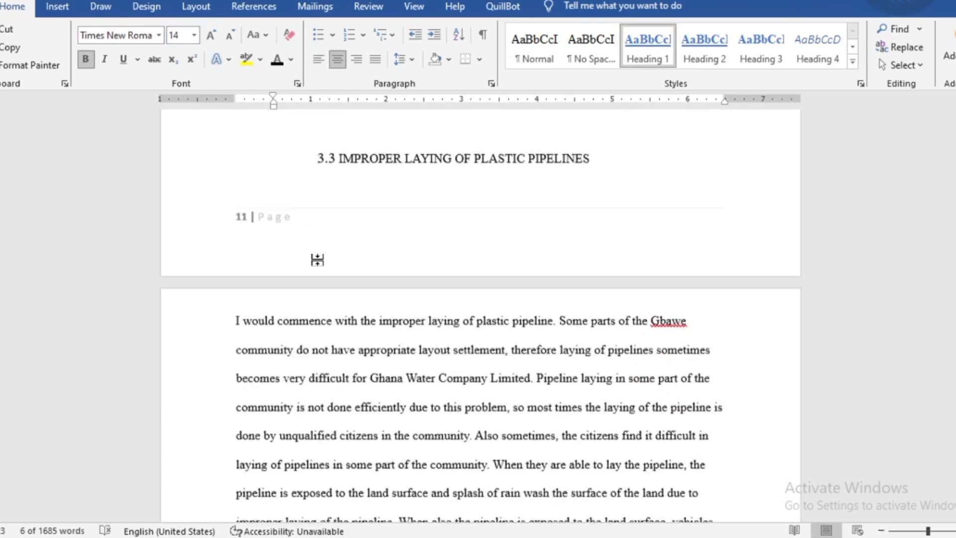
pyautogui.scroll(5, 314, 255)
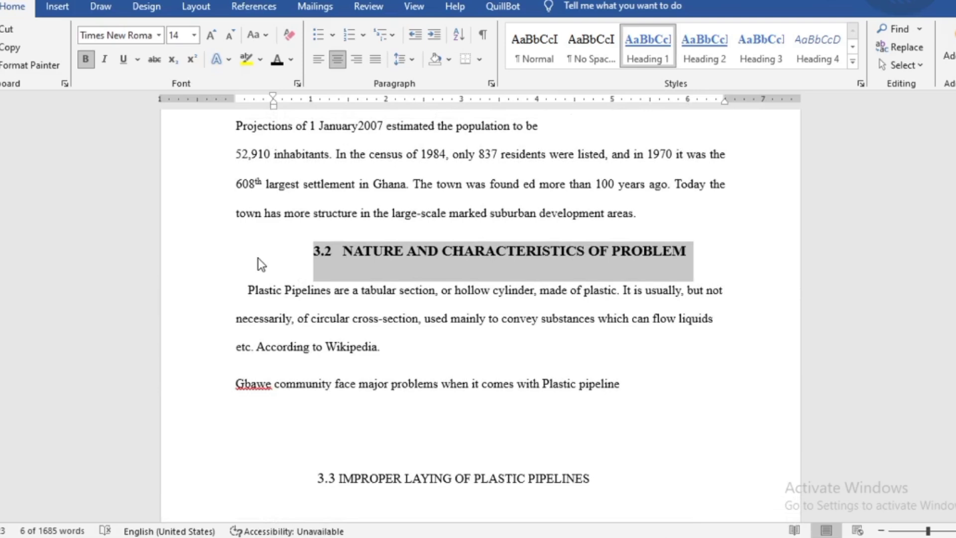
pyautogui.scroll(-1, 252, 259)
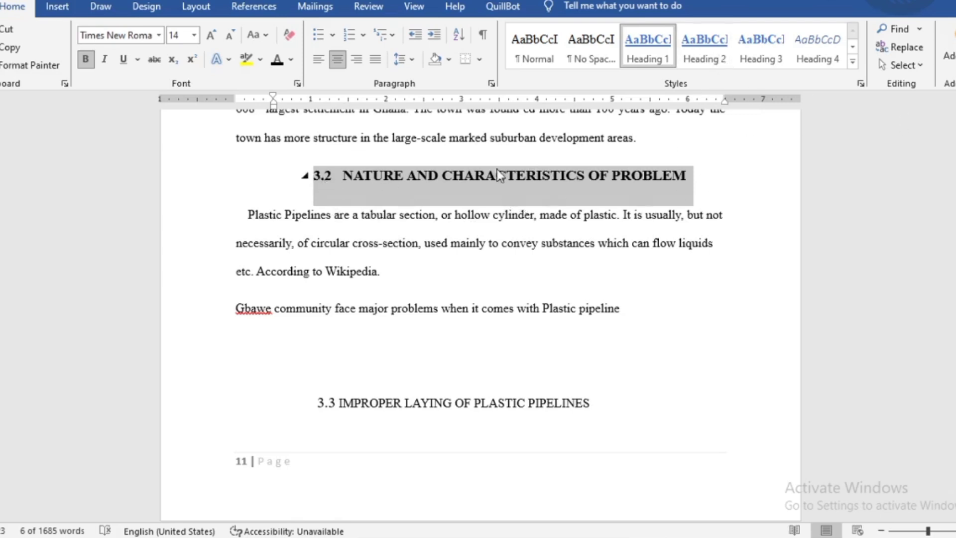
pyautogui.scroll(-3, 348, 254)
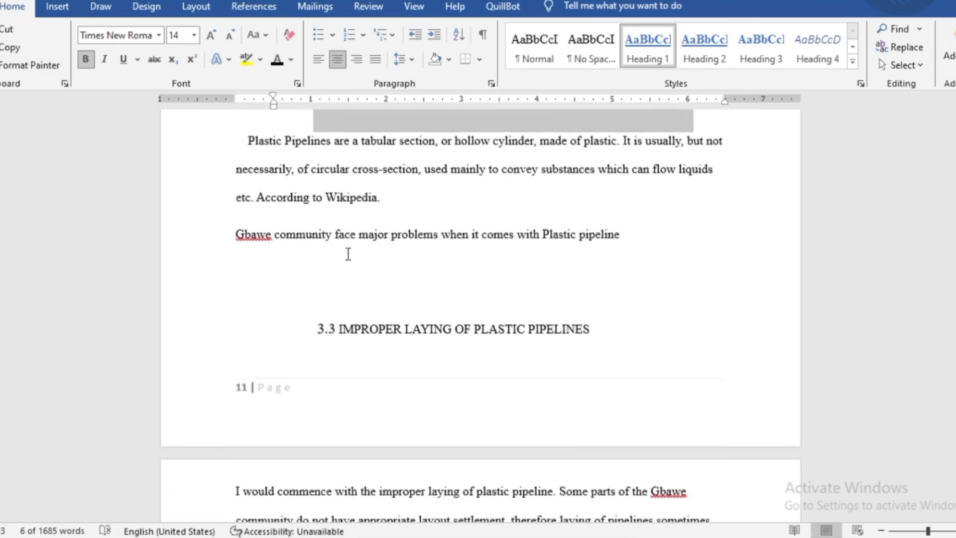
pyautogui.scroll(5, 345, 253)
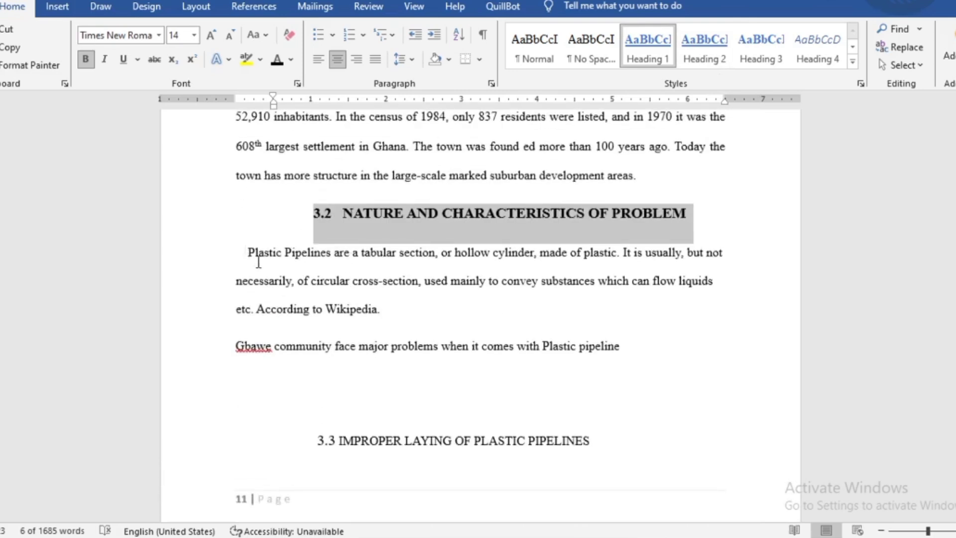
pyautogui.moveTo(258, 262); pyautogui.dragTo(621, 372)
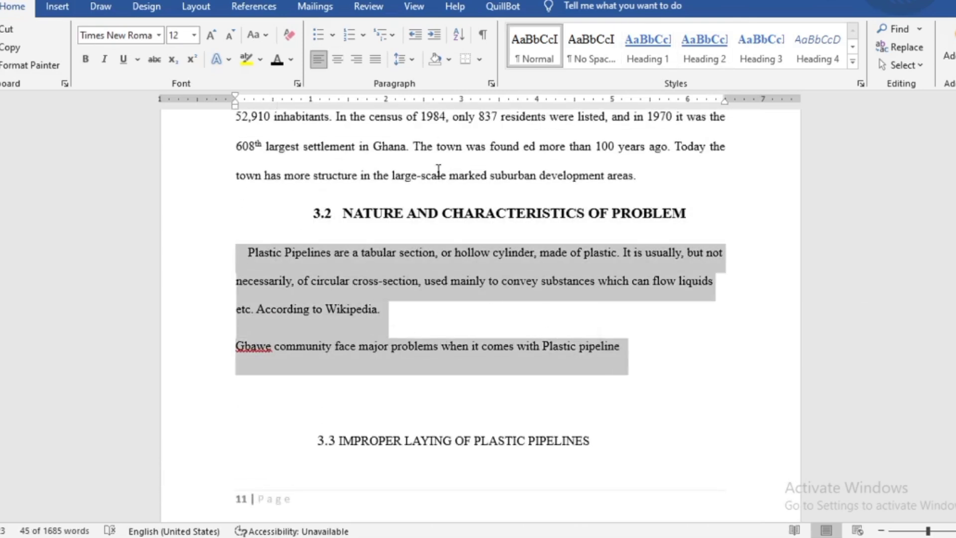
pyautogui.click(381, 59)
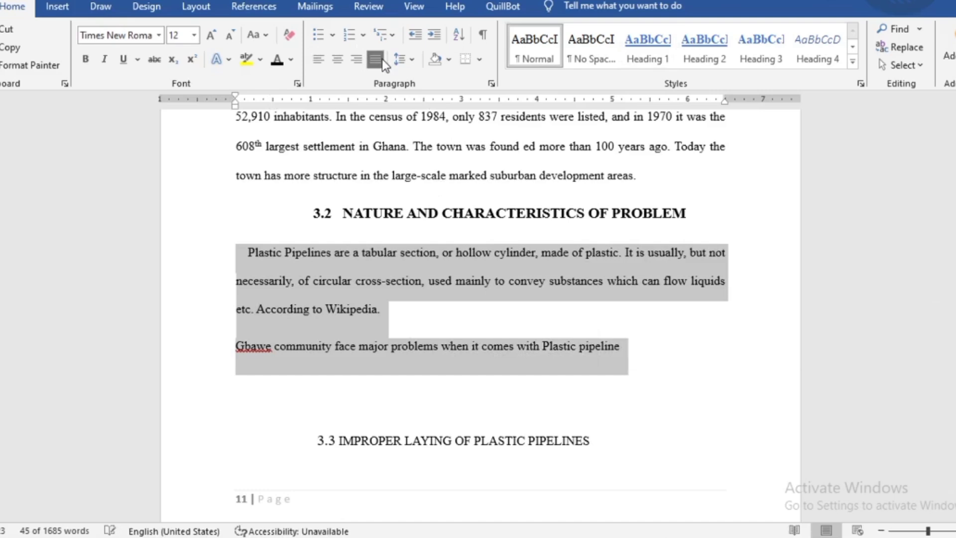
# Step: Apply Heading 1 to the "3.3 IMPROPER LAYING OF PLASTIC PIPELINES" title, centre it, remove the underline, make it black and increase its font size one step
pyautogui.scroll(-5, 464, 268)
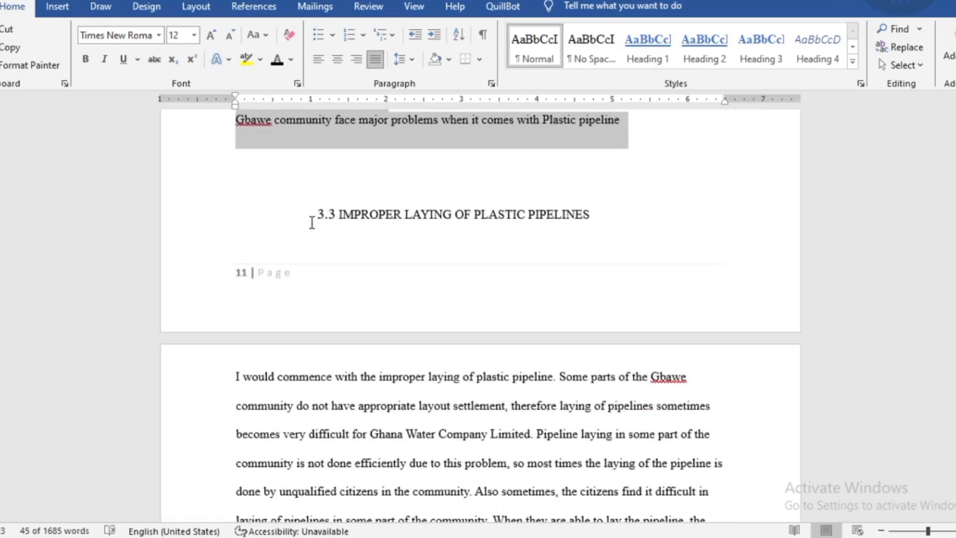
pyautogui.moveTo(312, 219); pyautogui.dragTo(575, 243)
pyautogui.click(632, 56)
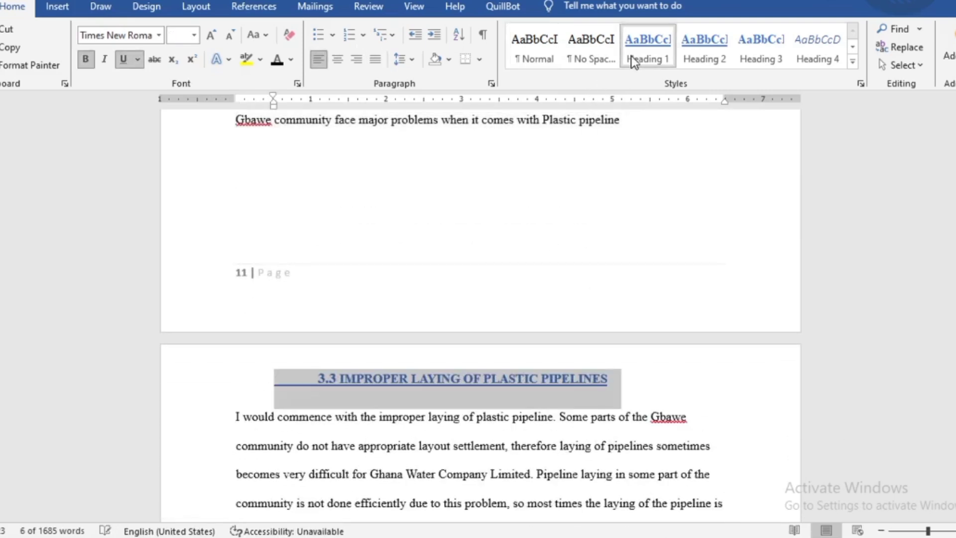
pyautogui.click(344, 55)
pyautogui.click(125, 60)
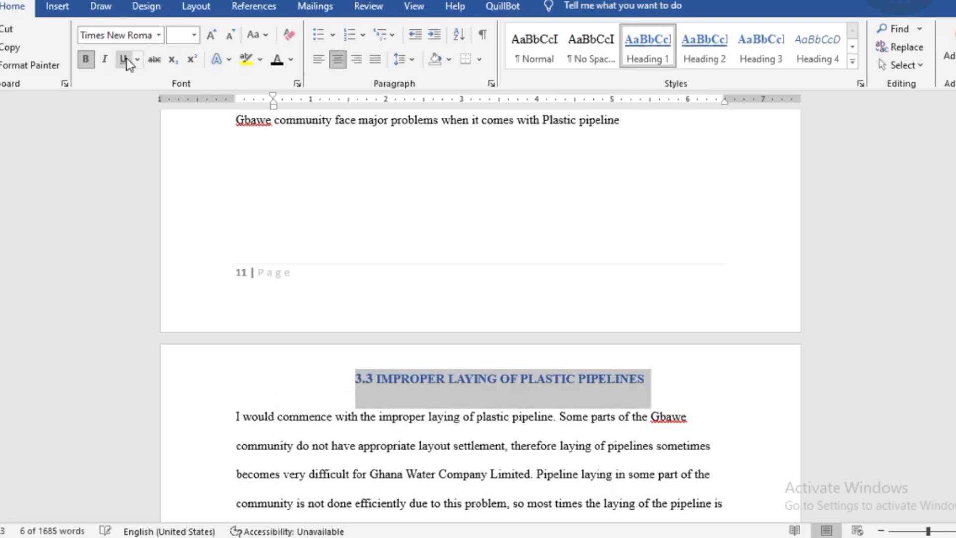
pyautogui.click(278, 61)
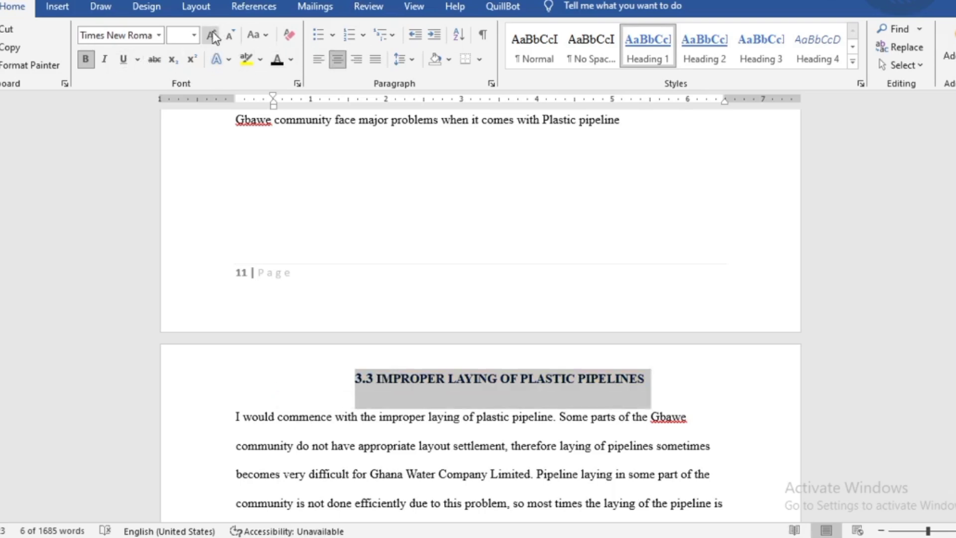
pyautogui.click(212, 35)
# Step: Justify the body paragraph under the "3.3 IMPROPER LAYING OF PLASTIC PIPELINES" heading
pyautogui.scroll(-2, 314, 219)
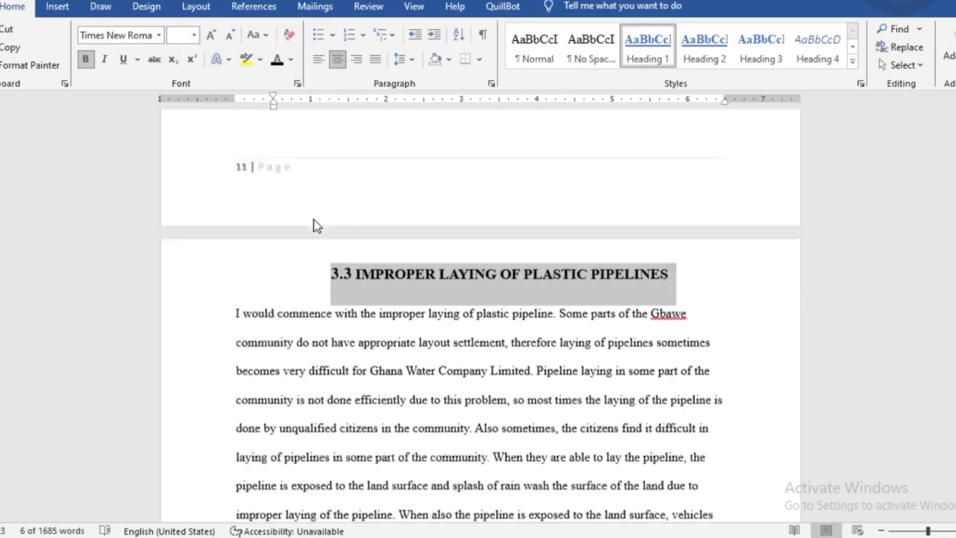
pyautogui.scroll(-2, 386, 304)
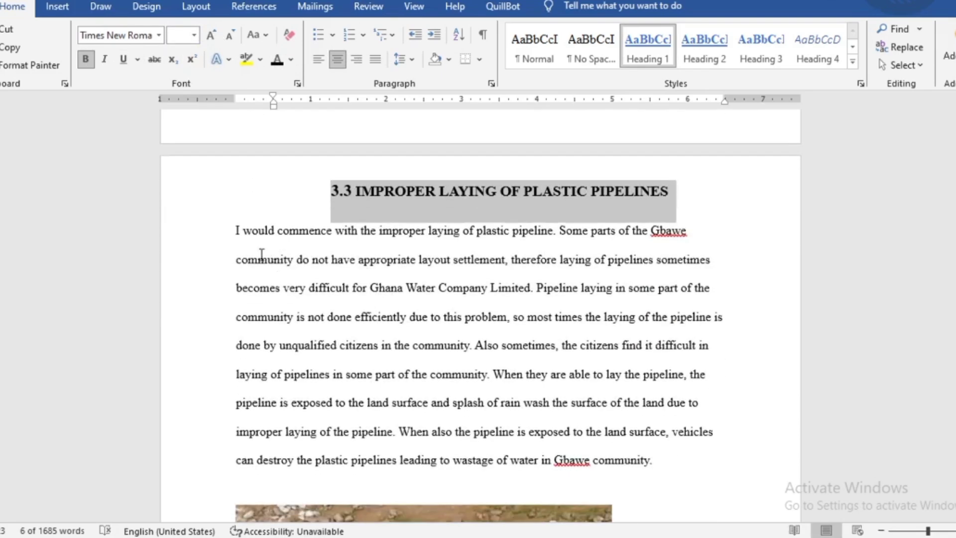
pyautogui.moveTo(229, 242); pyautogui.dragTo(613, 481)
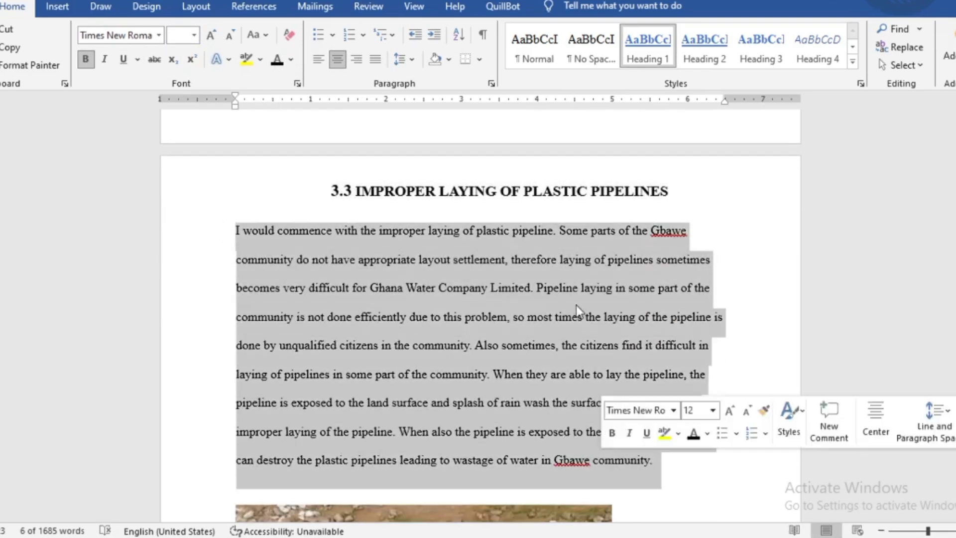
pyautogui.click(375, 59)
# Step: Set the first pipeline photo under section 3.3 to Top and Bottom text wrapping and narrow it to about 3 inches wide
pyautogui.scroll(-4, 434, 228)
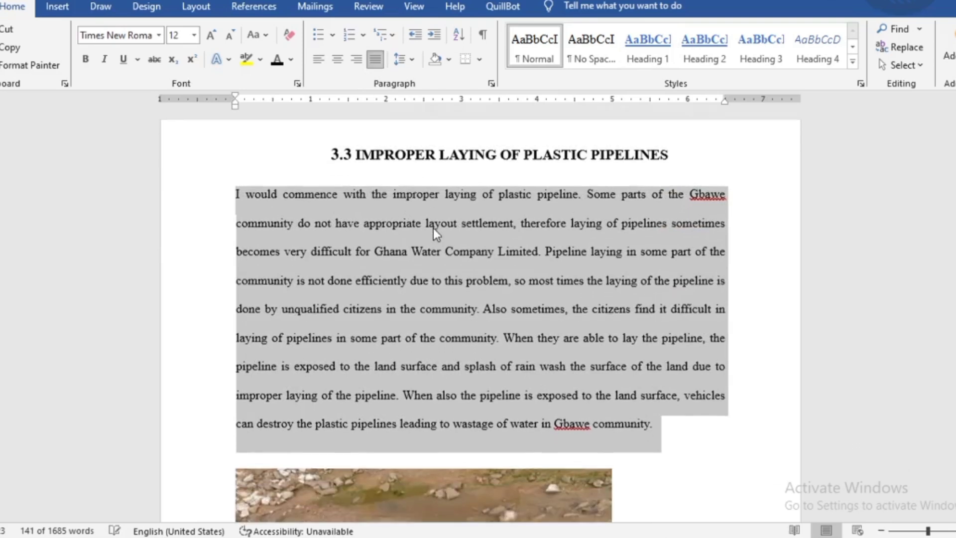
pyautogui.scroll(-3, 433, 224)
pyautogui.click(398, 234)
pyautogui.scroll(-4, 398, 234)
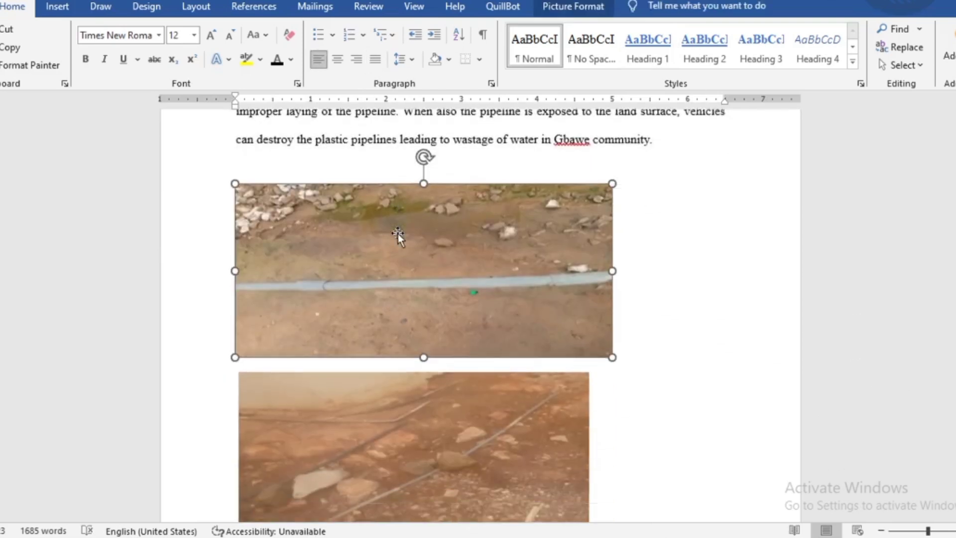
pyautogui.click(375, 247)
pyautogui.scroll(3, 378, 222)
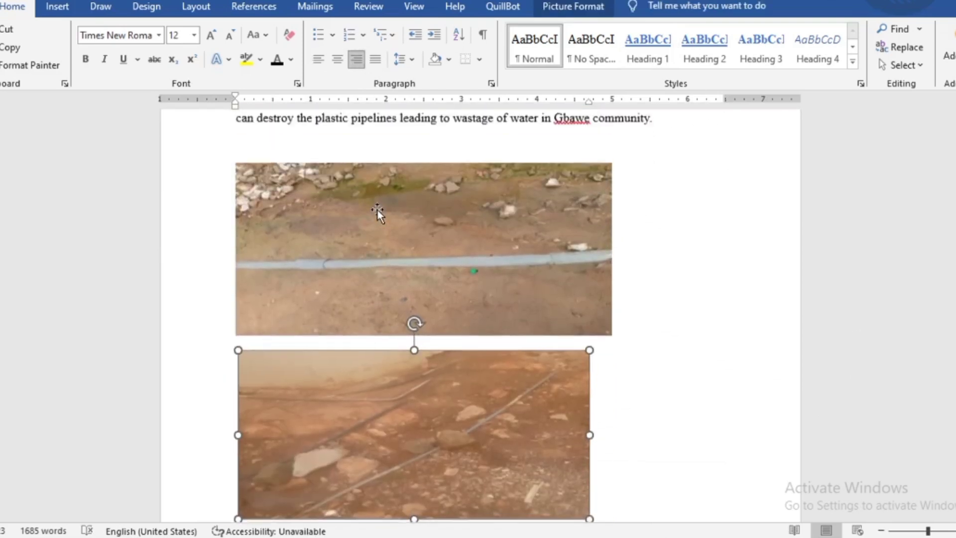
pyautogui.click(377, 211)
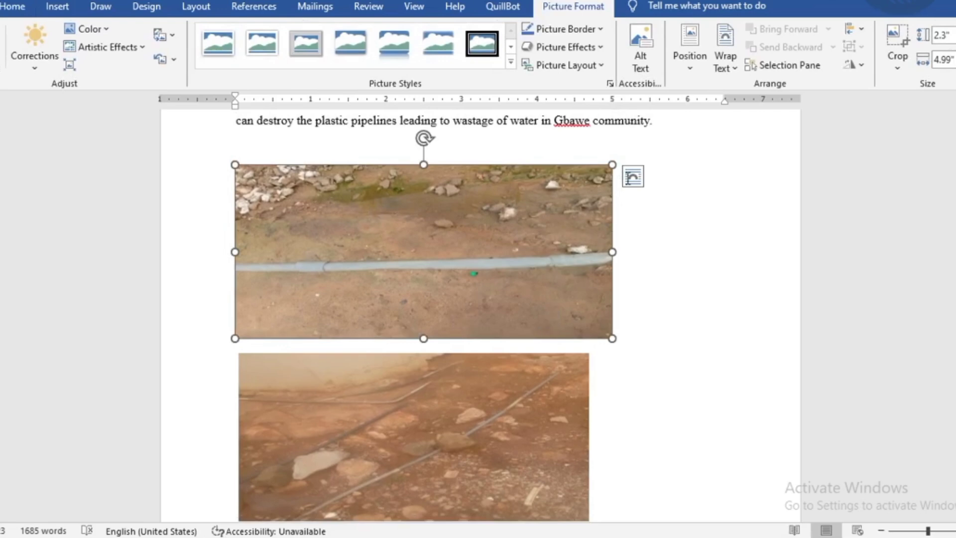
pyautogui.click(630, 178)
pyautogui.click(680, 322)
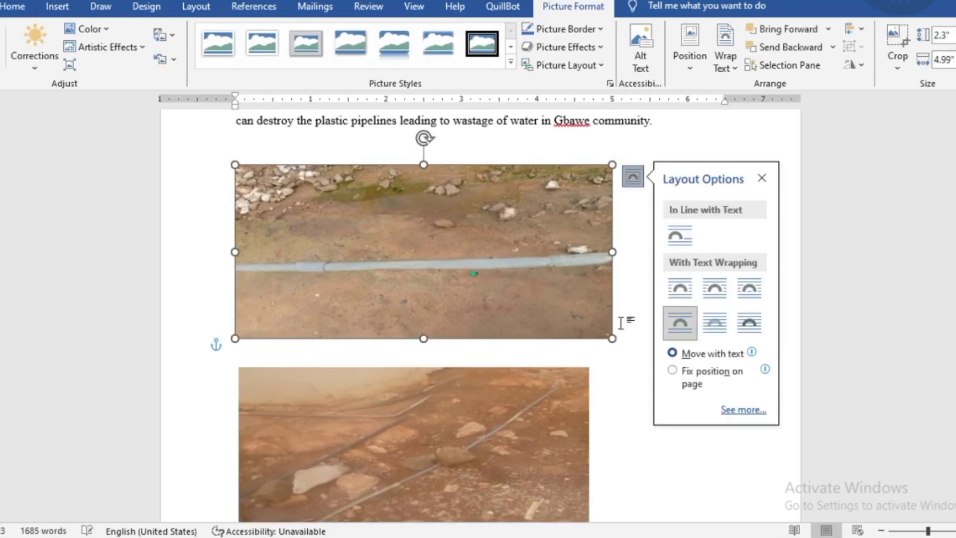
pyautogui.moveTo(613, 253); pyautogui.dragTo(466, 251)
# Step: Set the second pipeline photo to Top and Bottom text wrapping and move it up beside the first photo, partly overlapping its right side
pyautogui.click(475, 407)
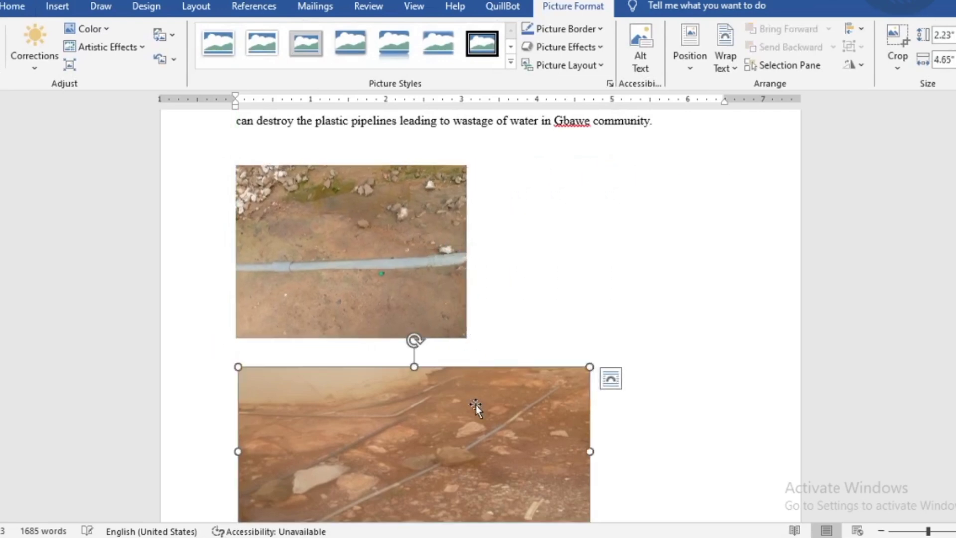
pyautogui.click(612, 384)
pyautogui.click(658, 437)
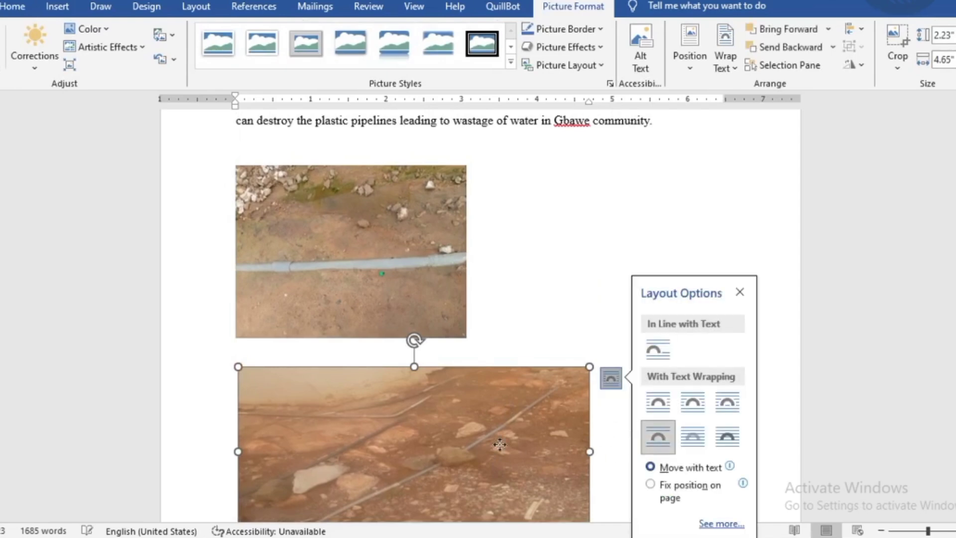
pyautogui.moveTo(489, 455); pyautogui.dragTo(746, 174)
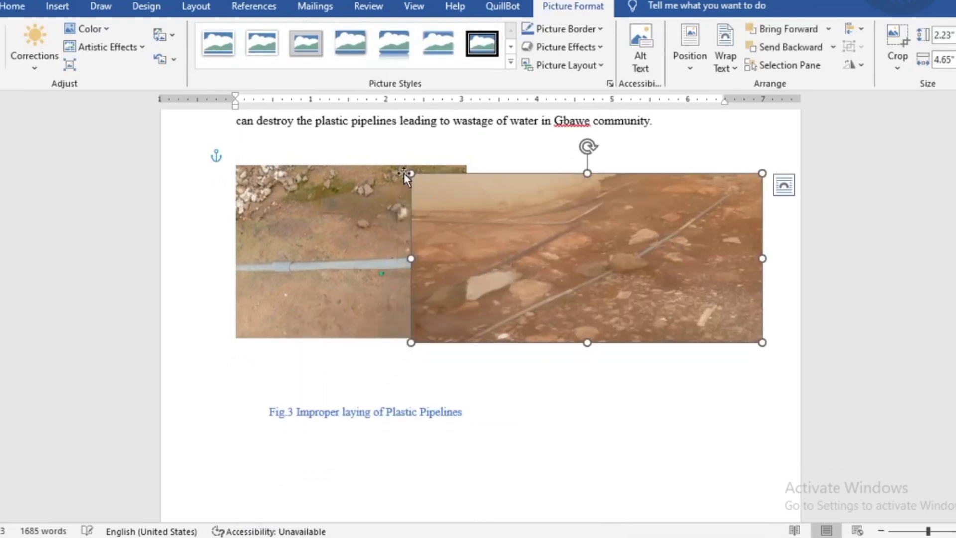
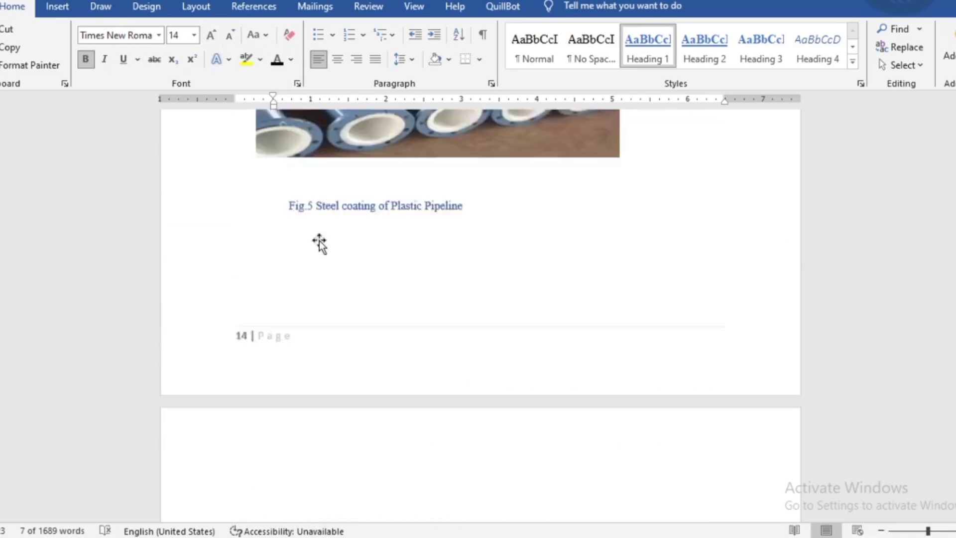
# Step: Set the steel-coated pipe picture above the Fig.5 caption to Top and Bottom text wrapping and move it slightly up and right
pyautogui.click(325, 254)
pyautogui.moveTo(325, 255); pyautogui.dragTo(525, 207)
pyautogui.click(645, 237)
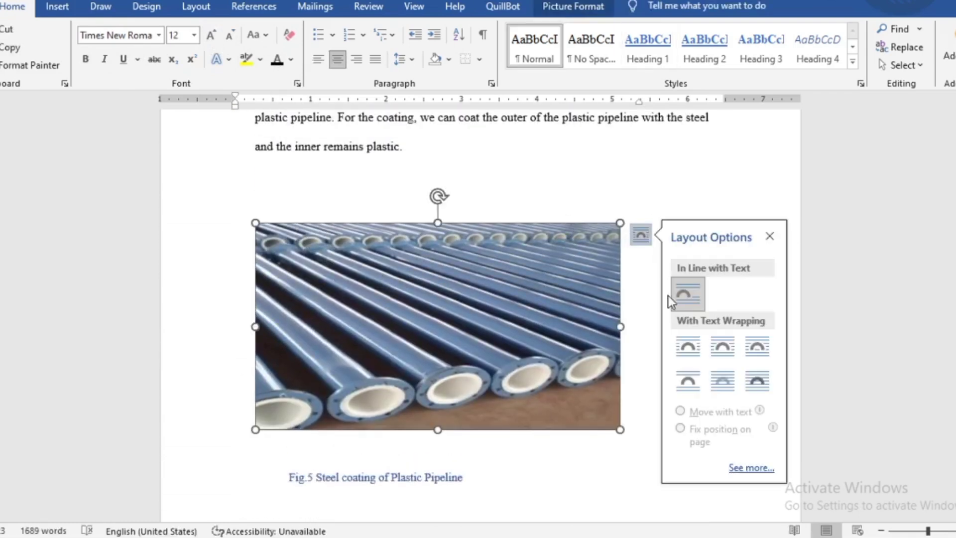
pyautogui.click(688, 369)
pyautogui.click(593, 310)
pyautogui.moveTo(593, 310); pyautogui.dragTo(616, 290)
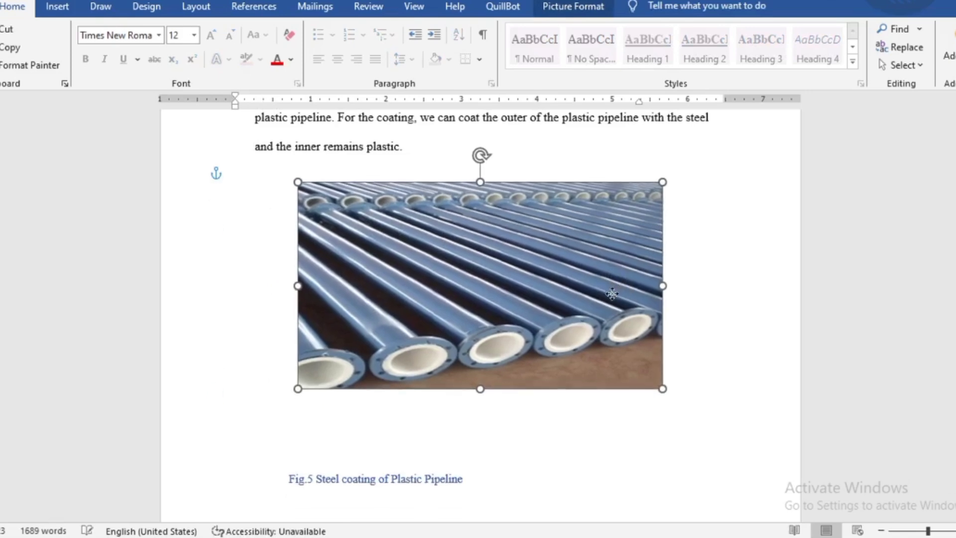
# Step: Insert a "Figure 5" caption below the steel-coated pipe picture and shift the caption box slightly right and down
pyautogui.rightClick(605, 291)
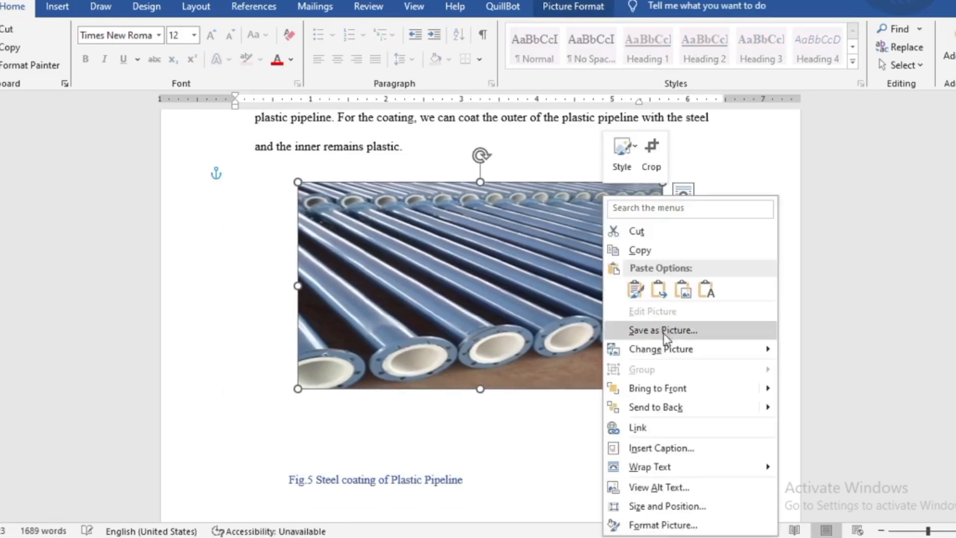
pyautogui.click(665, 448)
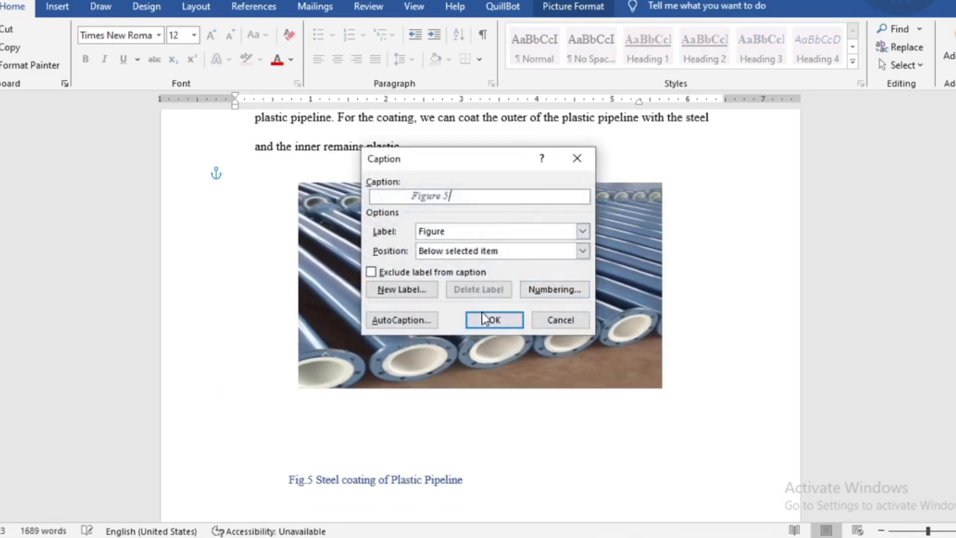
pyautogui.click(483, 321)
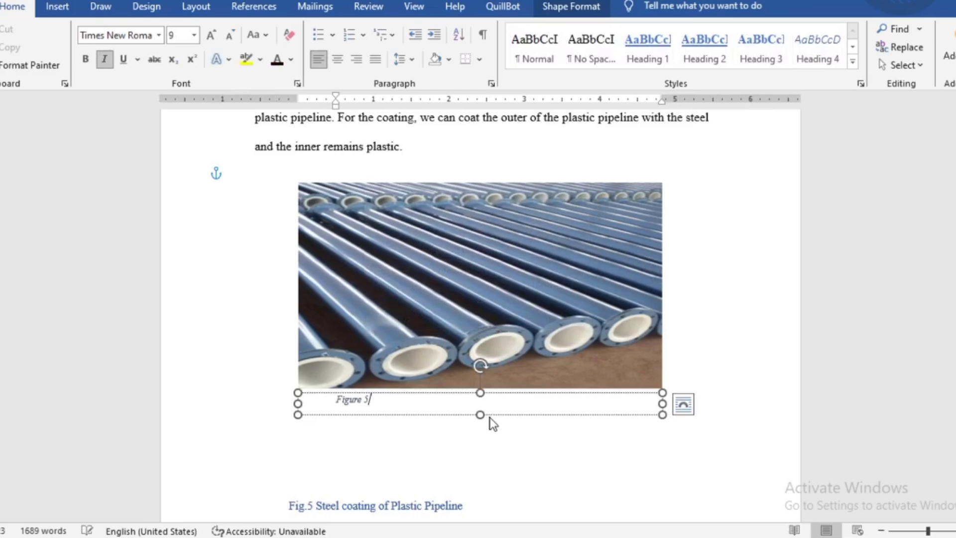
pyautogui.moveTo(495, 412); pyautogui.dragTo(523, 423)
pyautogui.scroll(-5, 489, 389)
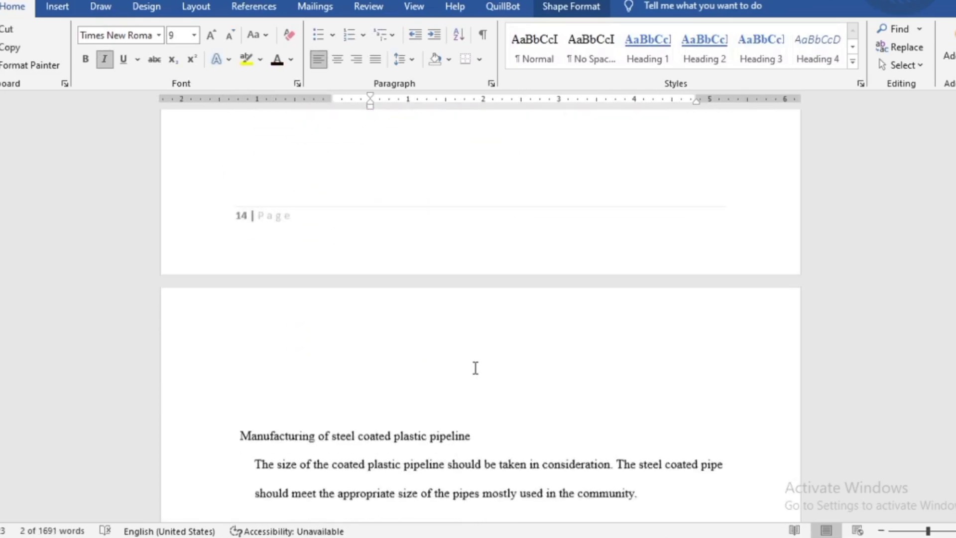
# Step: Format the CONCLUSION title as Heading 1, without underline, centered, black and 14 pt
pyautogui.scroll(-15, 476, 369)
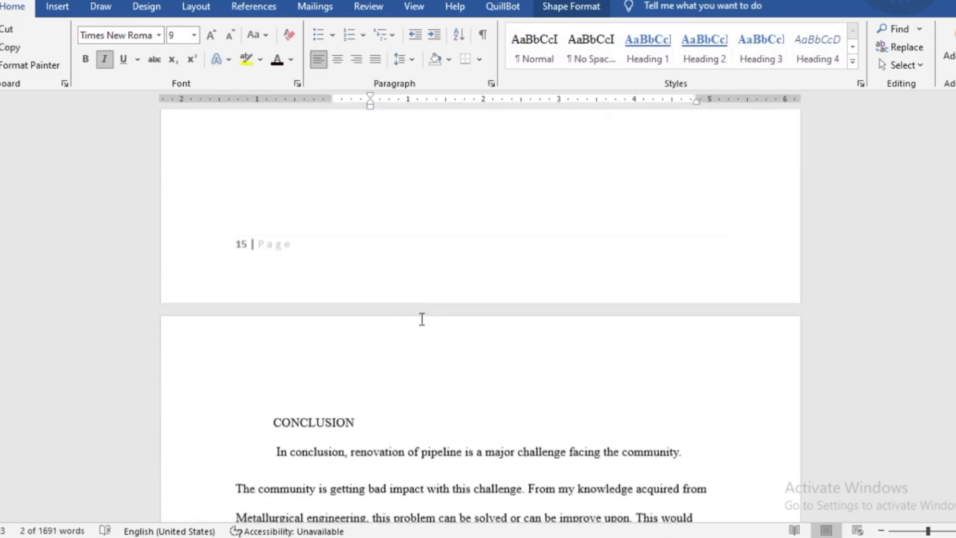
pyautogui.scroll(-5, 422, 319)
pyautogui.moveTo(271, 198); pyautogui.dragTo(376, 199)
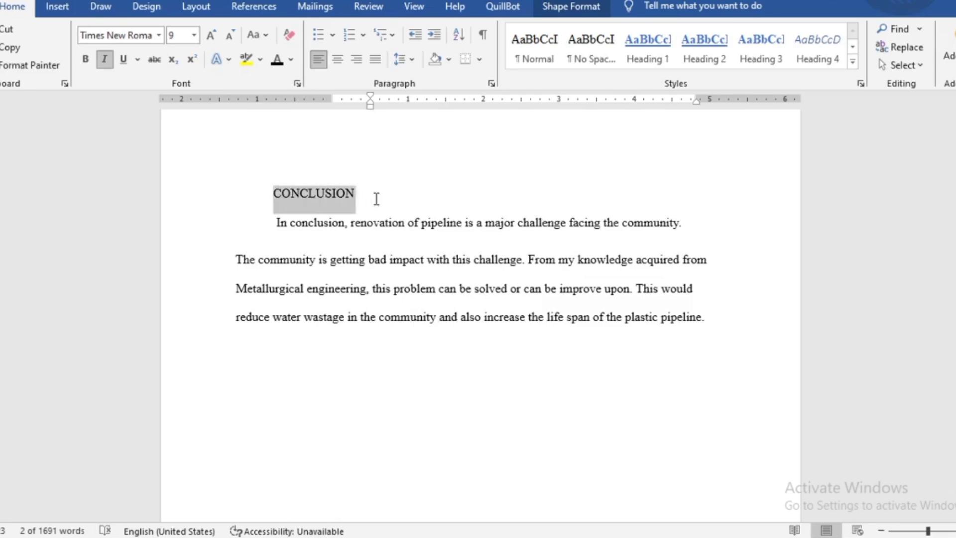
pyautogui.click(660, 50)
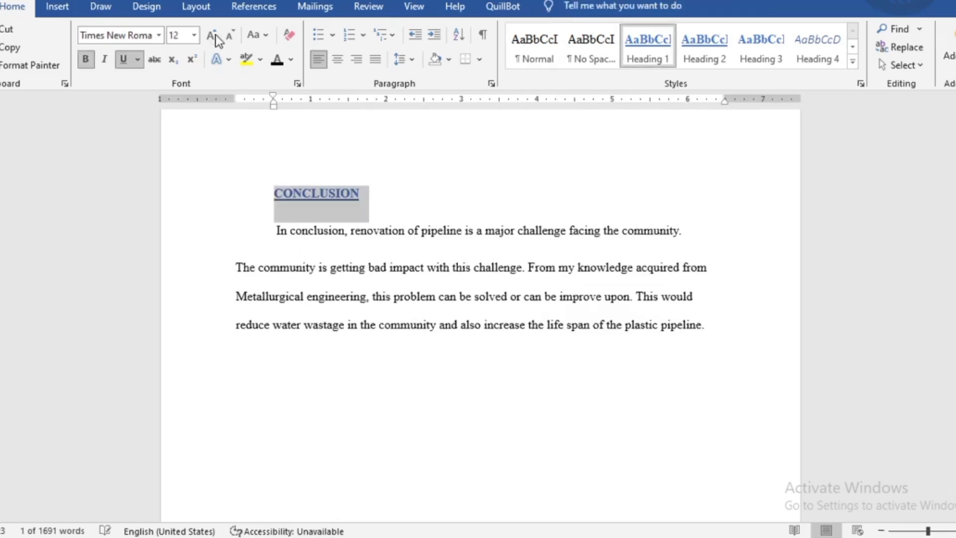
pyautogui.click(123, 59)
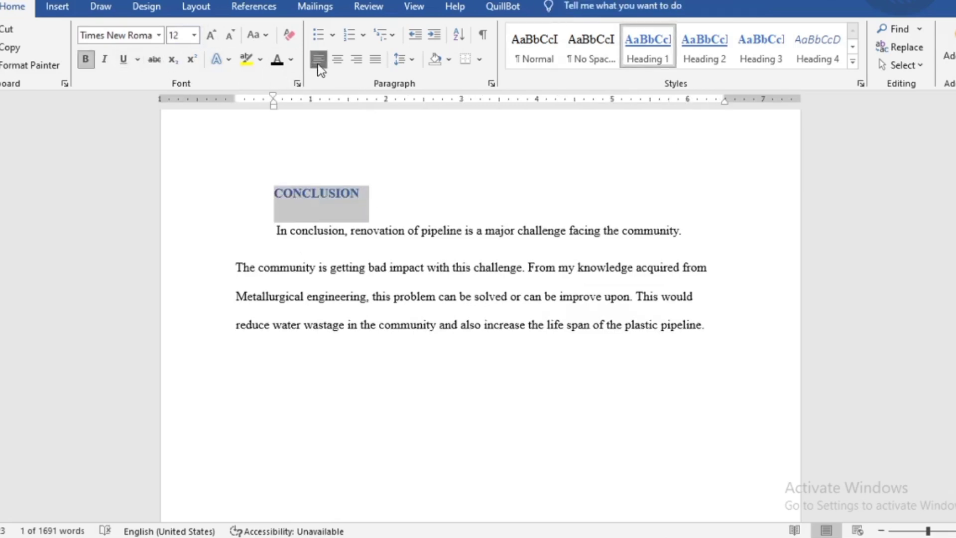
pyautogui.click(375, 58)
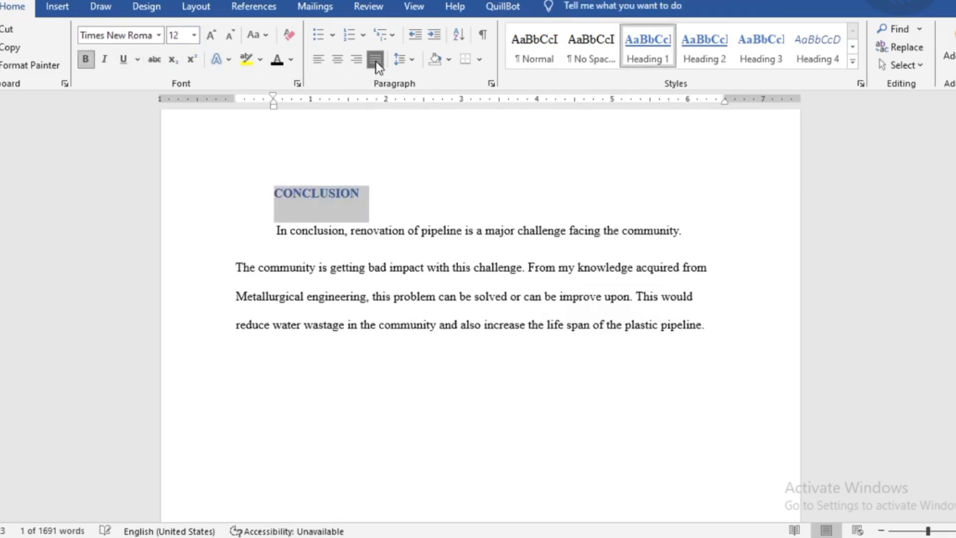
pyautogui.click(333, 61)
pyautogui.click(277, 60)
pyautogui.click(211, 32)
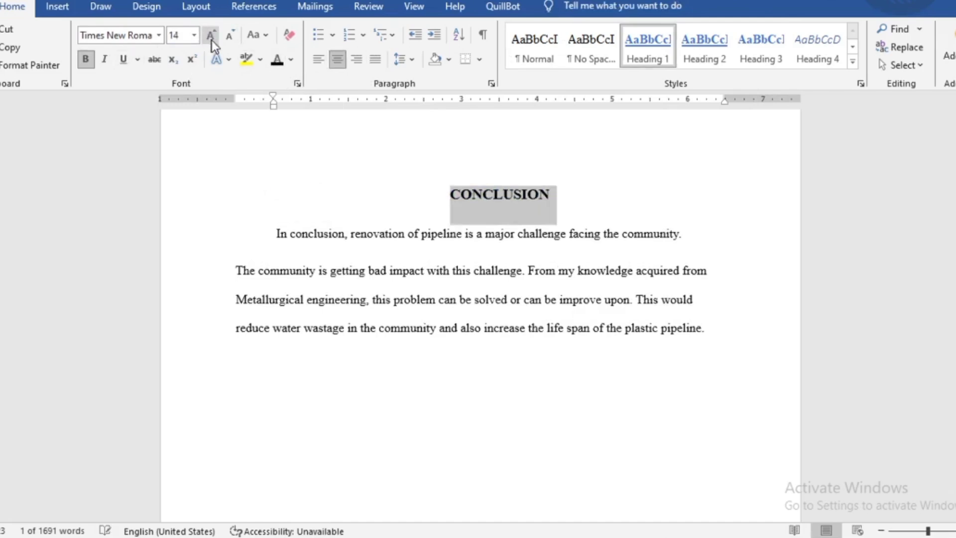
# Step: Justify the paragraphs beneath the CONCLUSION heading
pyautogui.scroll(-4, 214, 70)
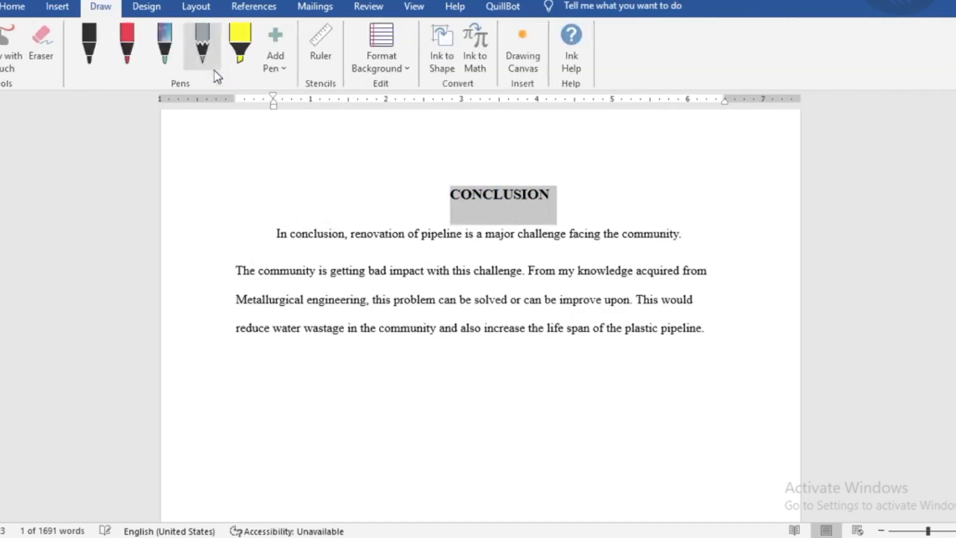
pyautogui.click(274, 233)
pyautogui.moveTo(273, 232); pyautogui.dragTo(709, 340)
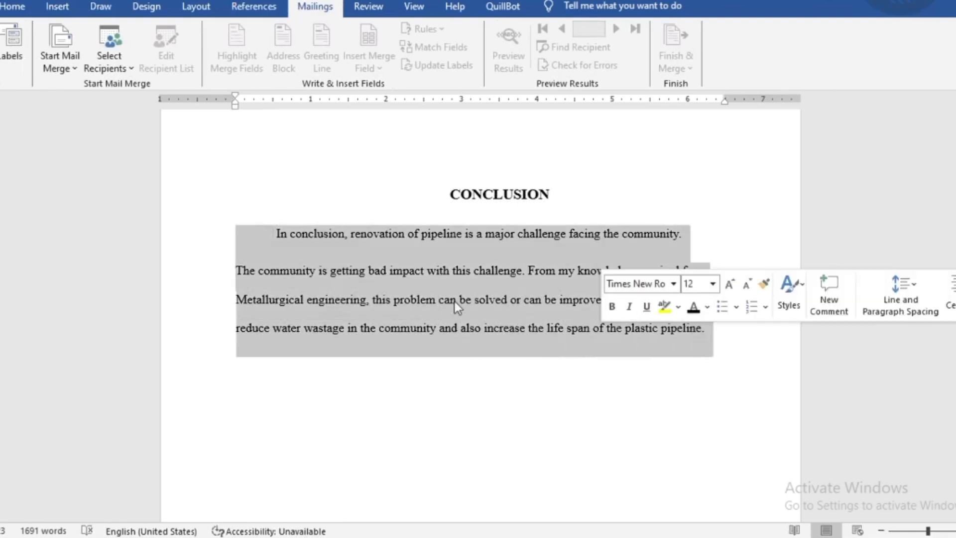
pyautogui.click(17, 9)
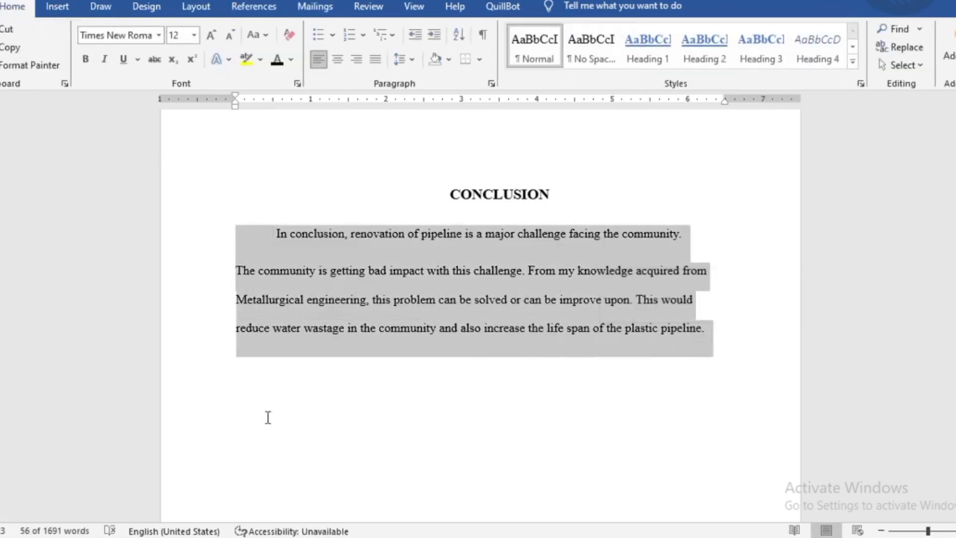
pyautogui.click(375, 60)
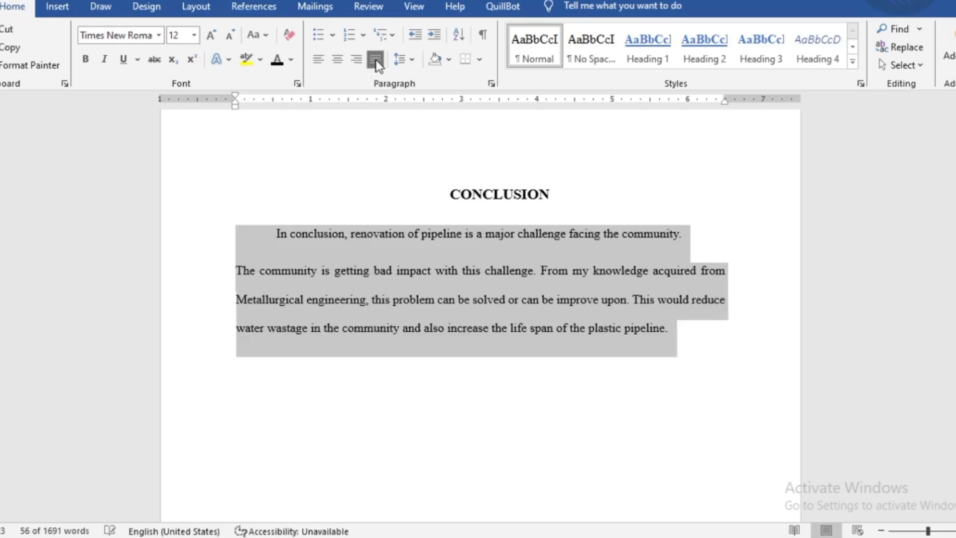
# Step: Format the RECOMMENDATION title as Heading 1, without underline, black, centered and 14 pt
pyautogui.scroll(-10, 414, 276)
pyautogui.scroll(-5, 414, 277)
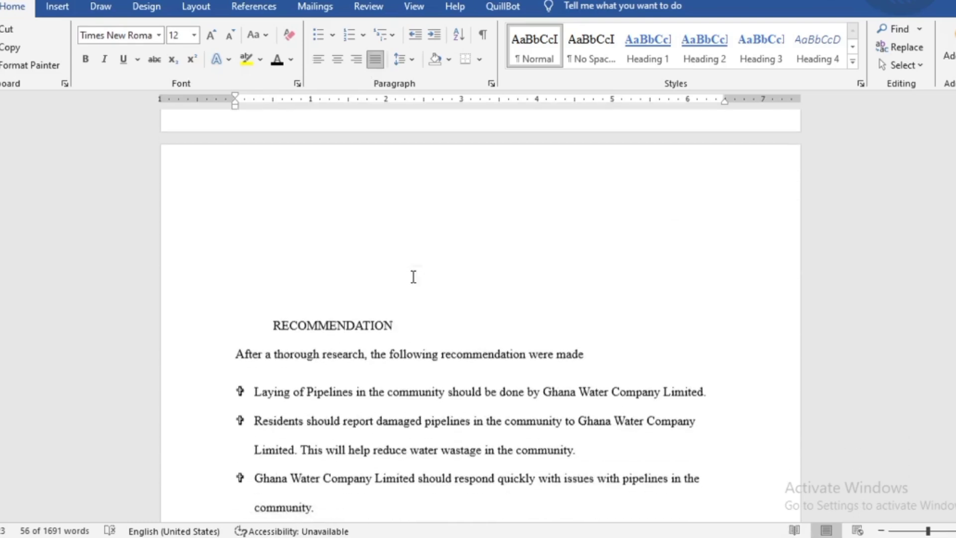
pyautogui.moveTo(269, 279); pyautogui.dragTo(441, 276)
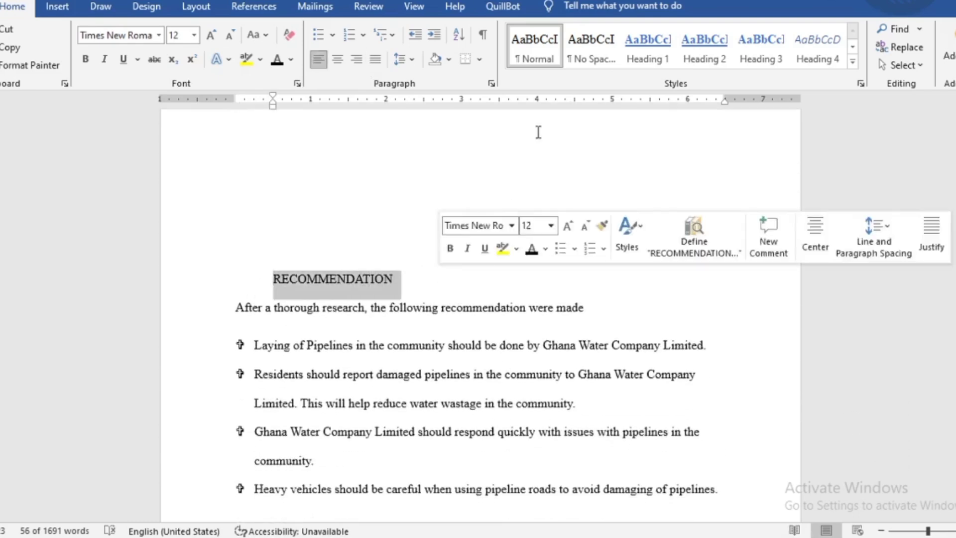
pyautogui.click(641, 40)
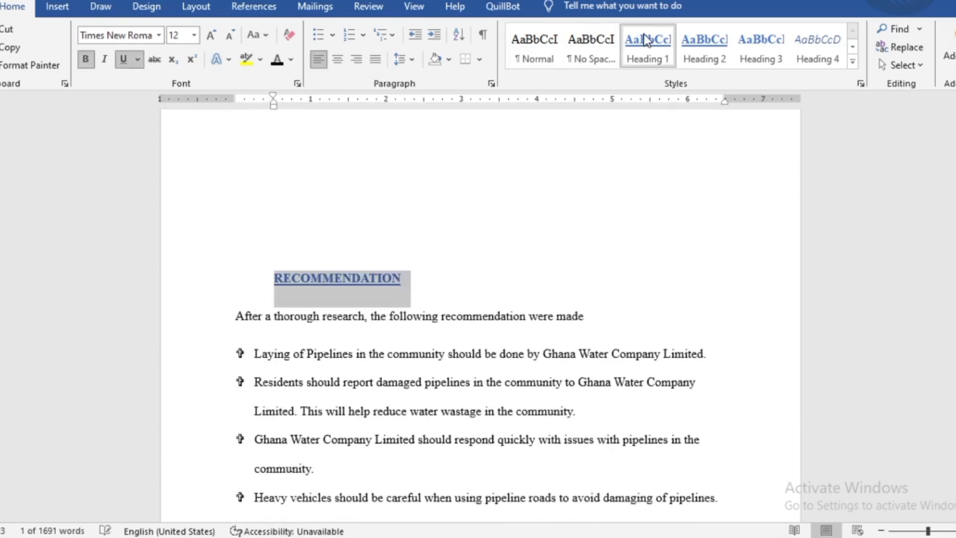
pyautogui.click(131, 61)
pyautogui.click(279, 61)
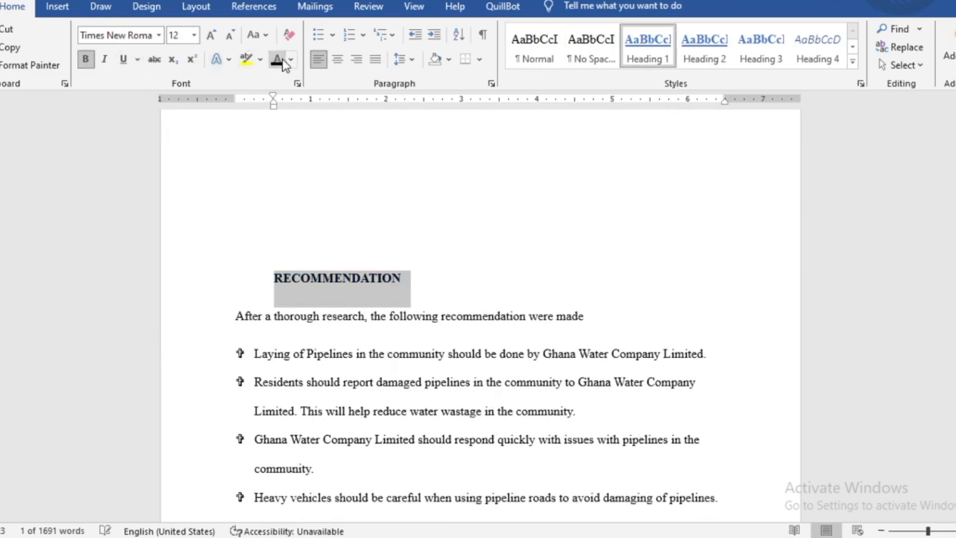
pyautogui.click(337, 59)
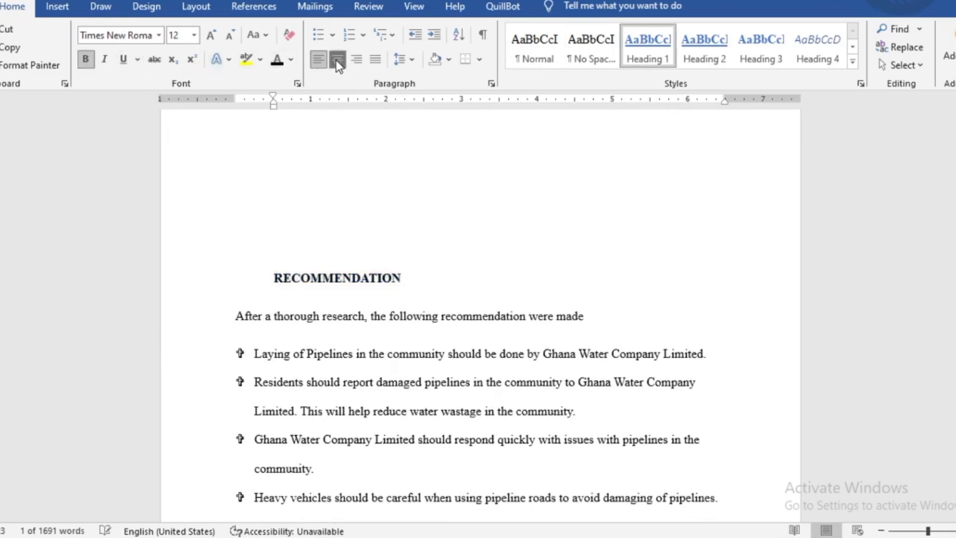
pyautogui.click(203, 40)
# Step: Delete the empty lines above the RECOMMENDATION heading
pyautogui.click(420, 220)
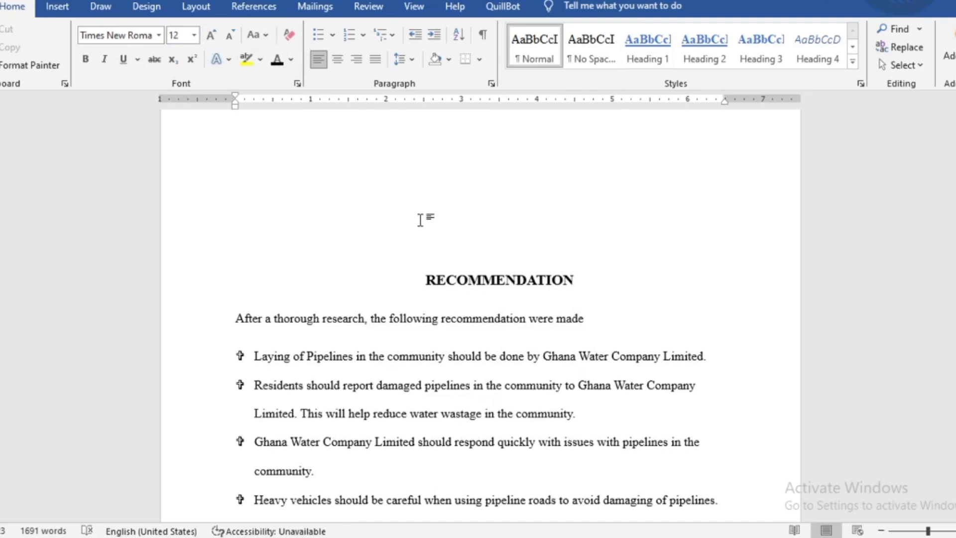
pyautogui.press('BackSpace')
pyautogui.press('BackSpace')
pyautogui.press('BackSpace')
# Step: Format the REFERNCES title above the source links as Heading 1, without underline, black and 14 pt
pyautogui.scroll(-10, 481, 299)
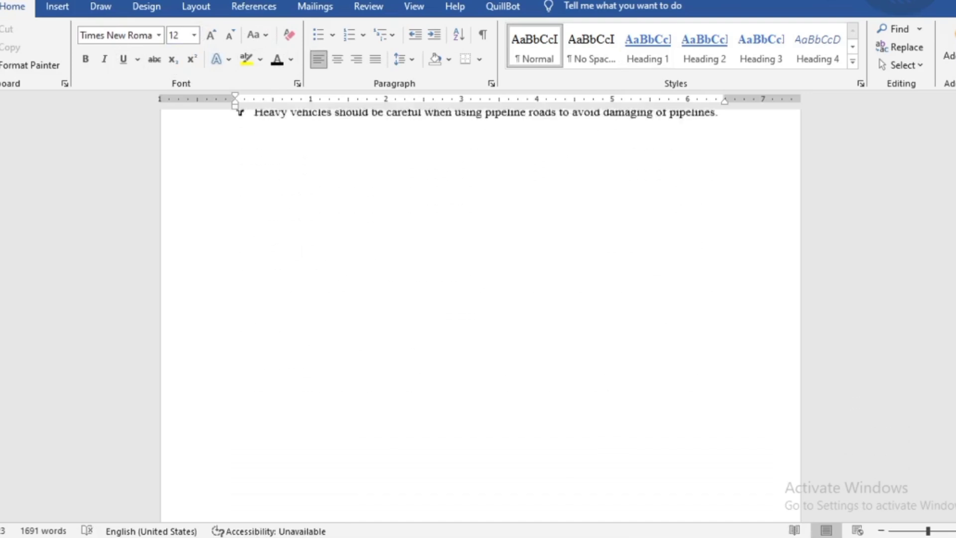
pyautogui.scroll(-1, 339, 303)
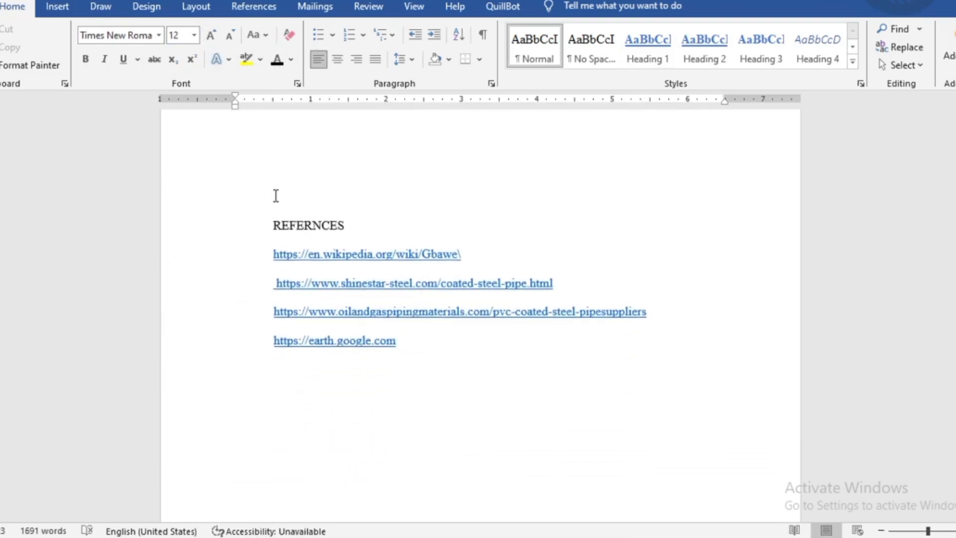
pyautogui.moveTo(266, 221); pyautogui.dragTo(354, 225)
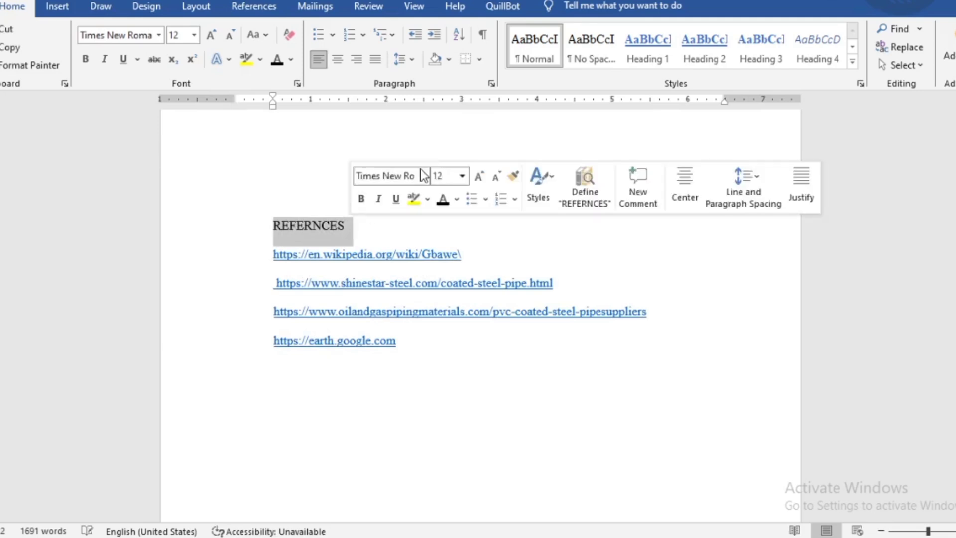
pyautogui.click(632, 48)
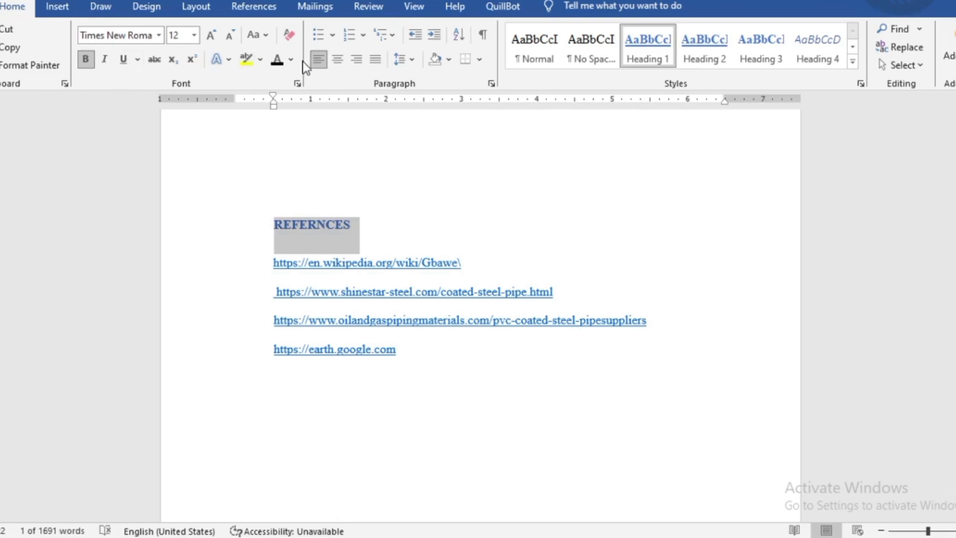
pyautogui.click(279, 59)
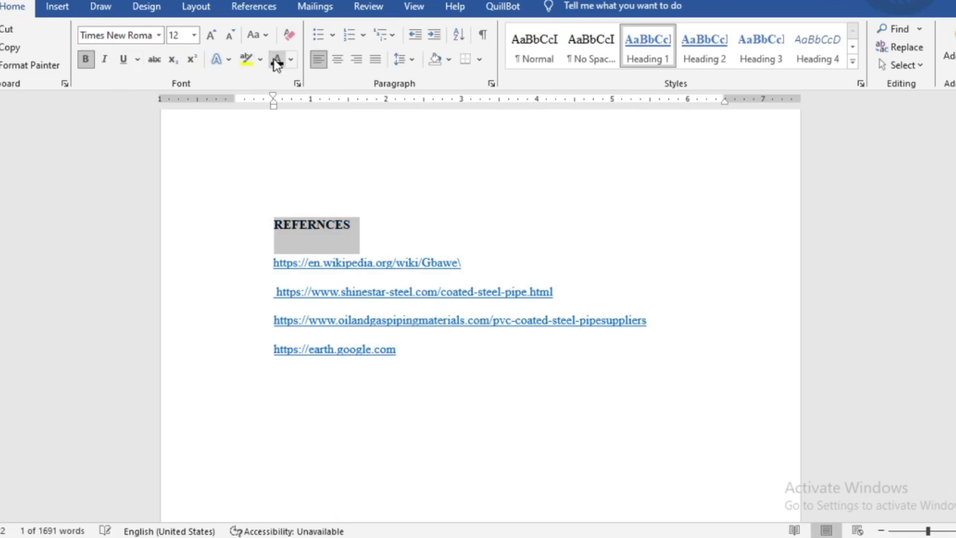
pyautogui.click(208, 37)
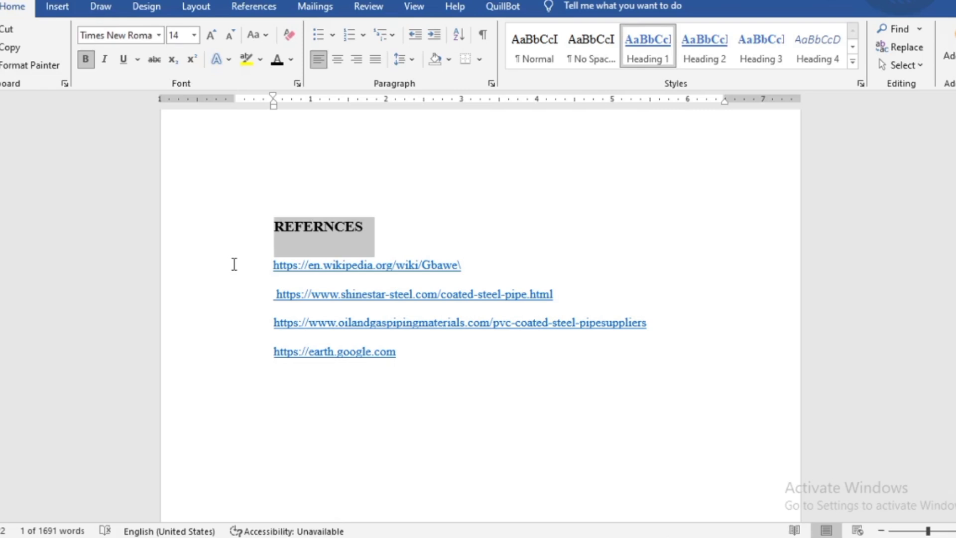
pyautogui.moveTo(256, 274); pyautogui.dragTo(462, 272)
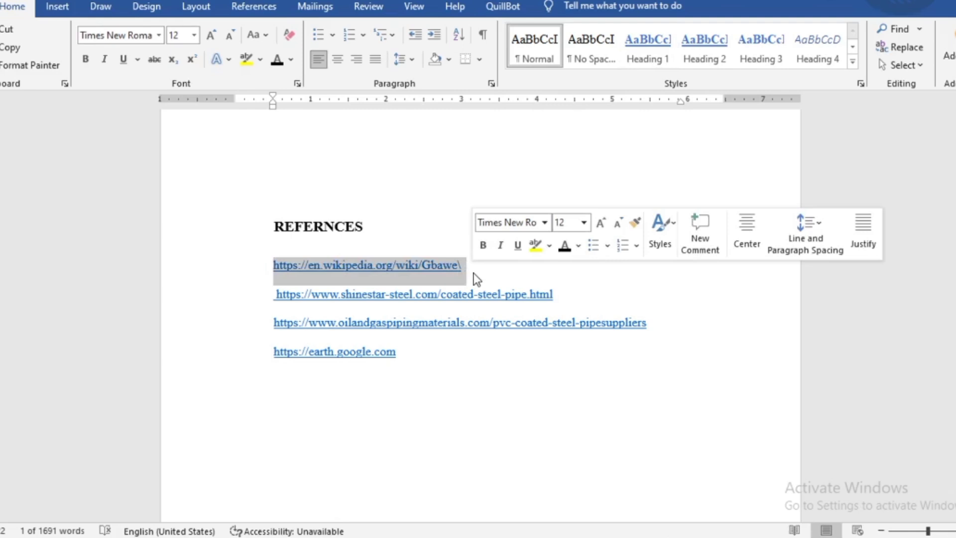
# Step: Format the APPENDIX and QUESTIONNAIRE titles as Heading 1, centered, black, without underline and 14 pt
pyautogui.scroll(-5, 473, 324)
pyautogui.scroll(-5, 474, 332)
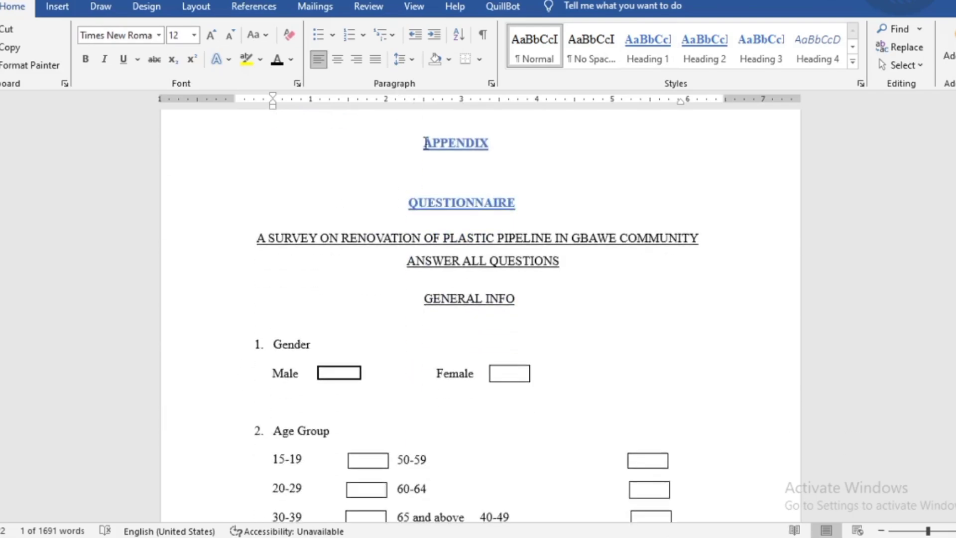
pyautogui.moveTo(425, 143); pyautogui.dragTo(514, 202)
pyautogui.click(647, 59)
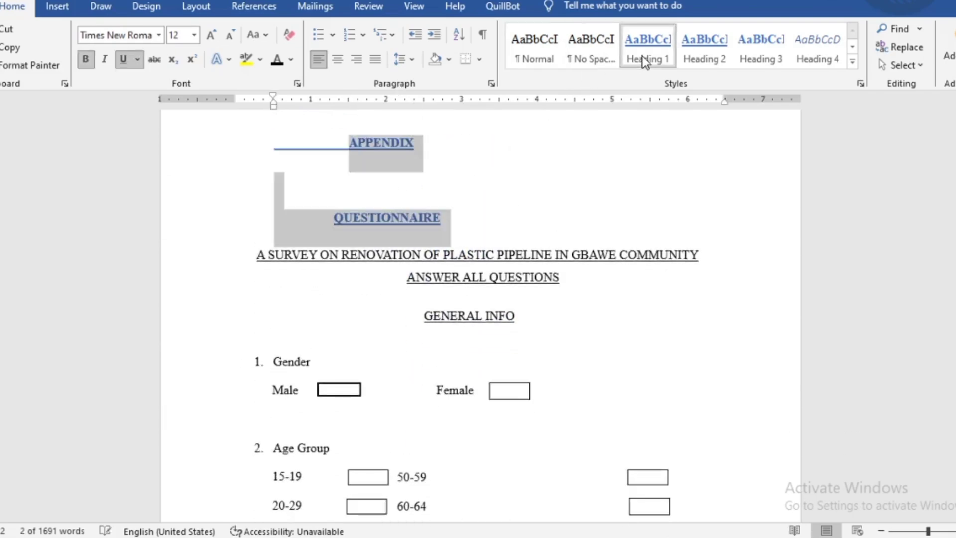
pyautogui.click(337, 59)
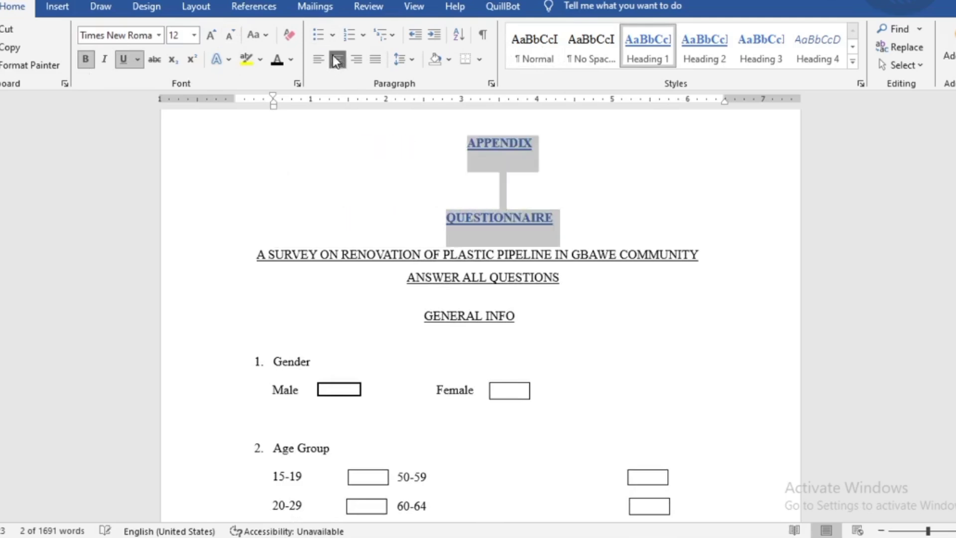
pyautogui.click(277, 59)
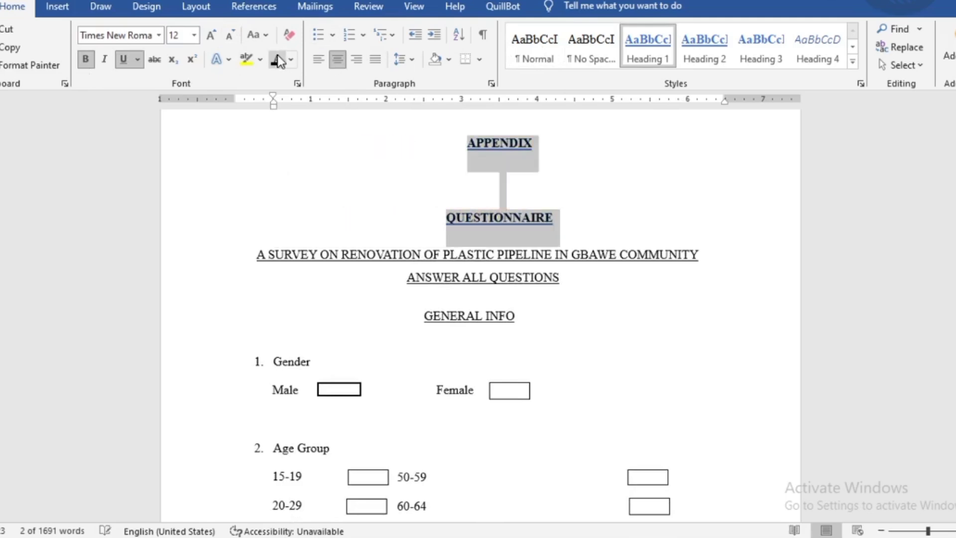
pyautogui.click(123, 59)
pyautogui.click(211, 35)
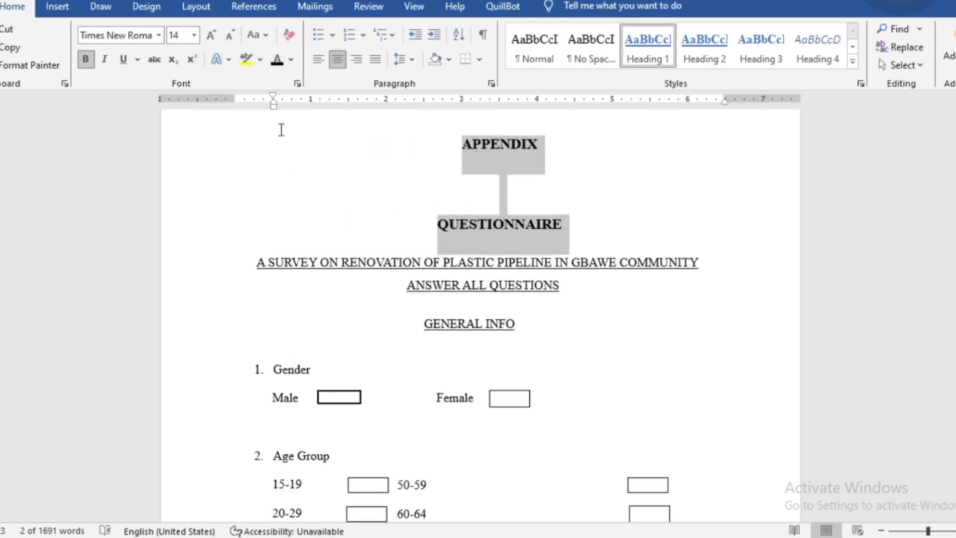
# Step: Set the scanned letter of introduction to Top and Bottom text wrapping and move it slightly right and down
pyautogui.scroll(-20, 348, 237)
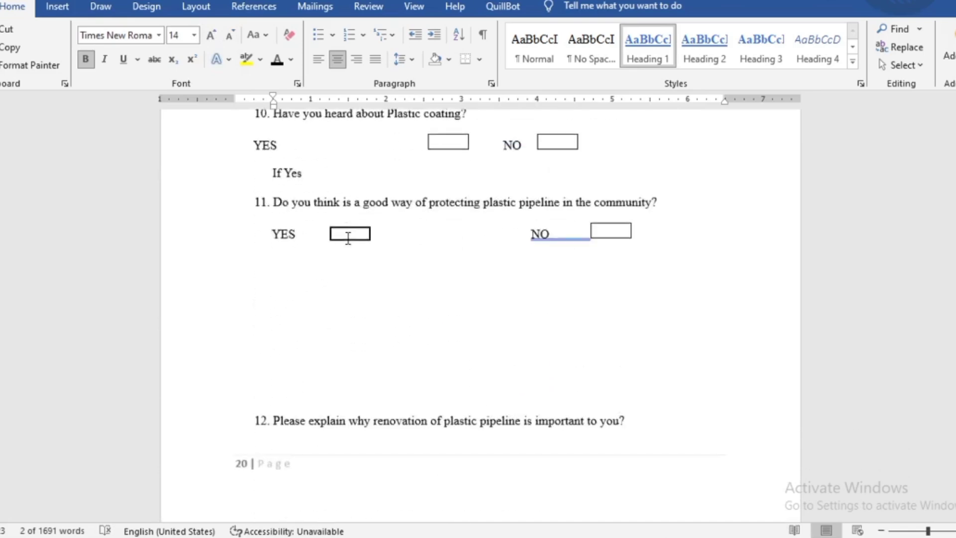
pyautogui.scroll(-20, 348, 238)
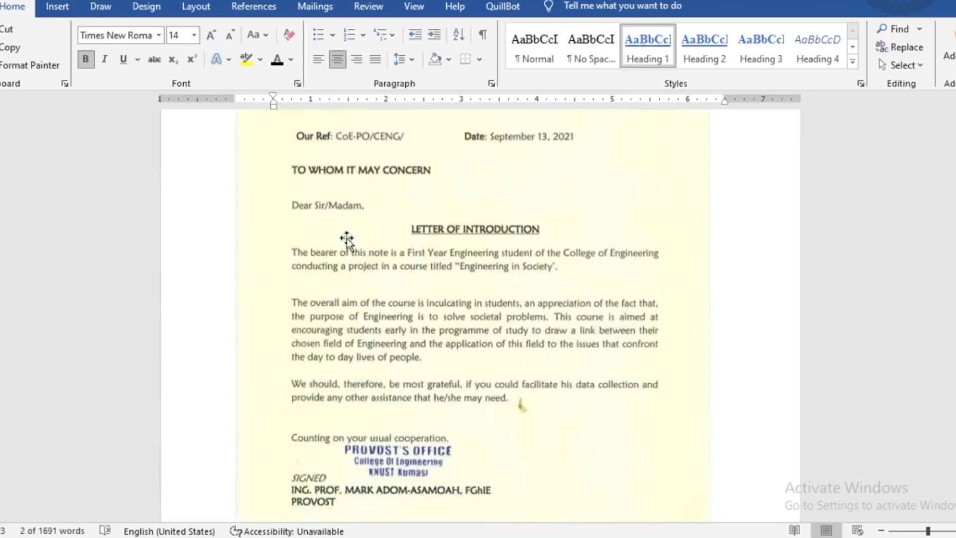
pyautogui.scroll(7, 347, 238)
pyautogui.scroll(-7, 352, 259)
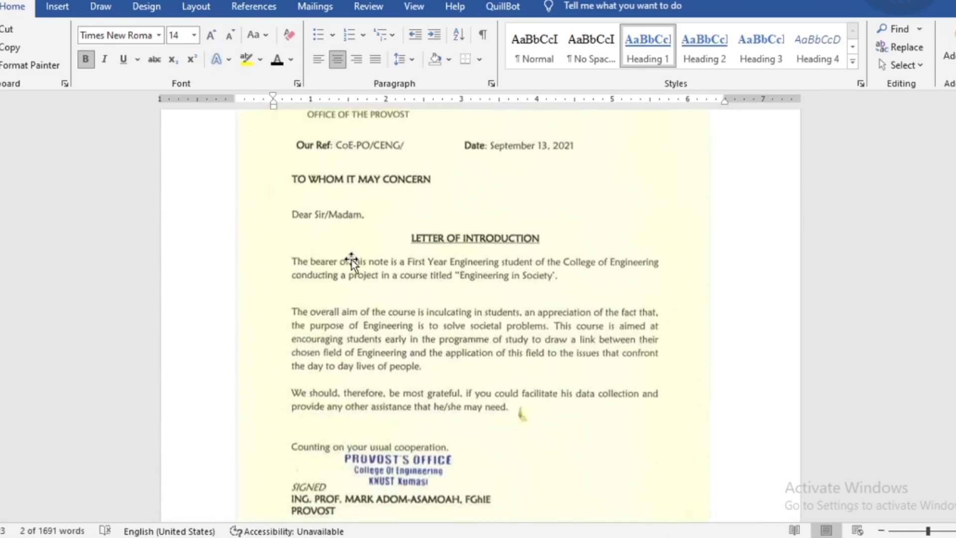
pyautogui.click(352, 259)
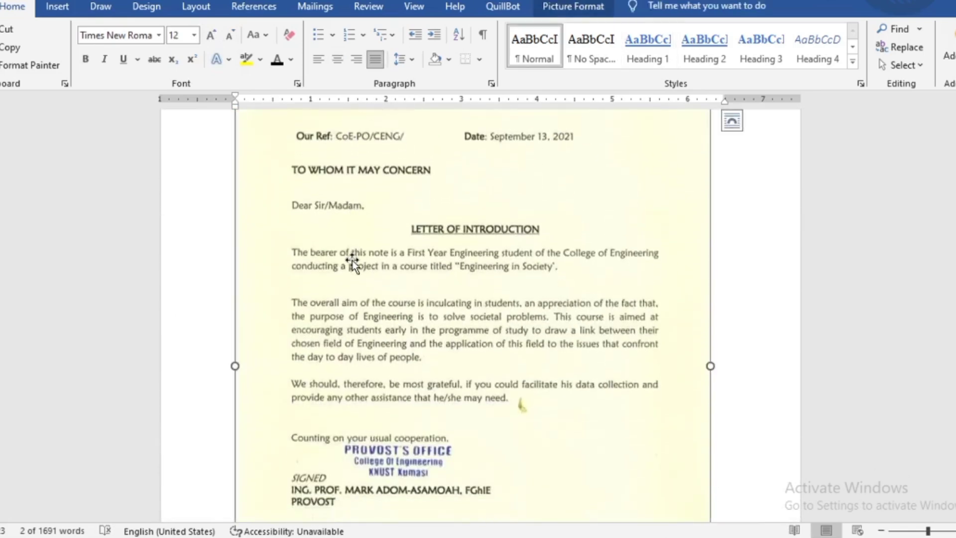
pyautogui.click(732, 123)
pyautogui.click(779, 267)
pyautogui.moveTo(601, 310); pyautogui.dragTo(611, 338)
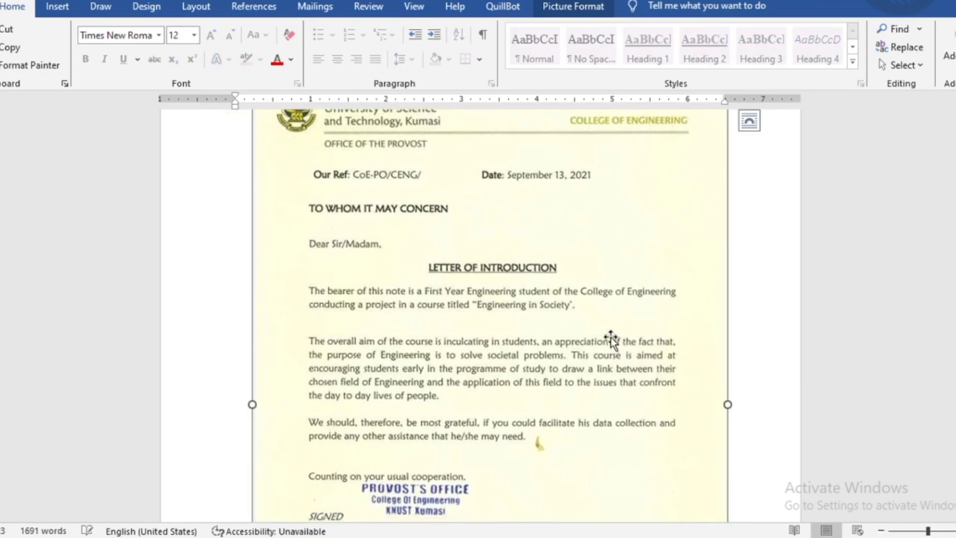
pyautogui.scroll(-18, 611, 338)
pyautogui.scroll(3, 569, 318)
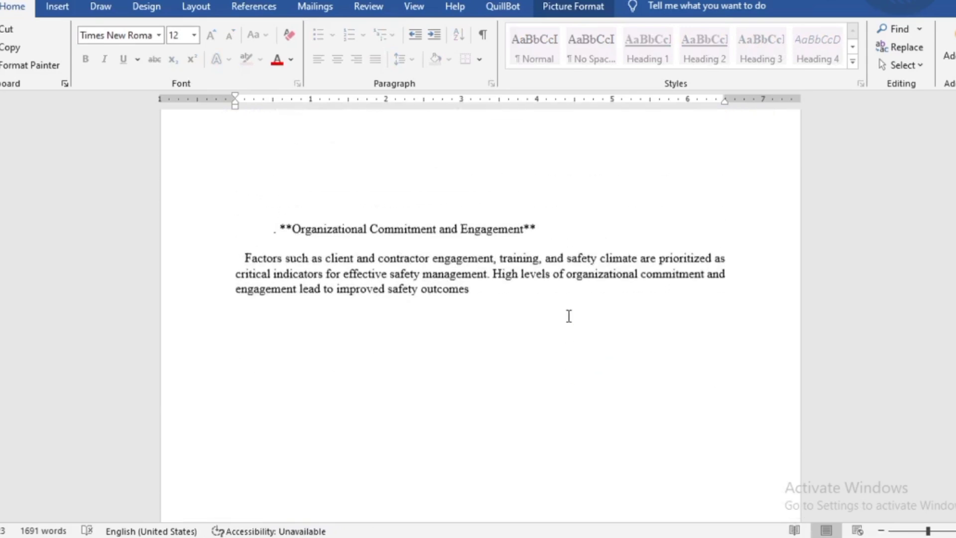
pyautogui.scroll(2, 569, 316)
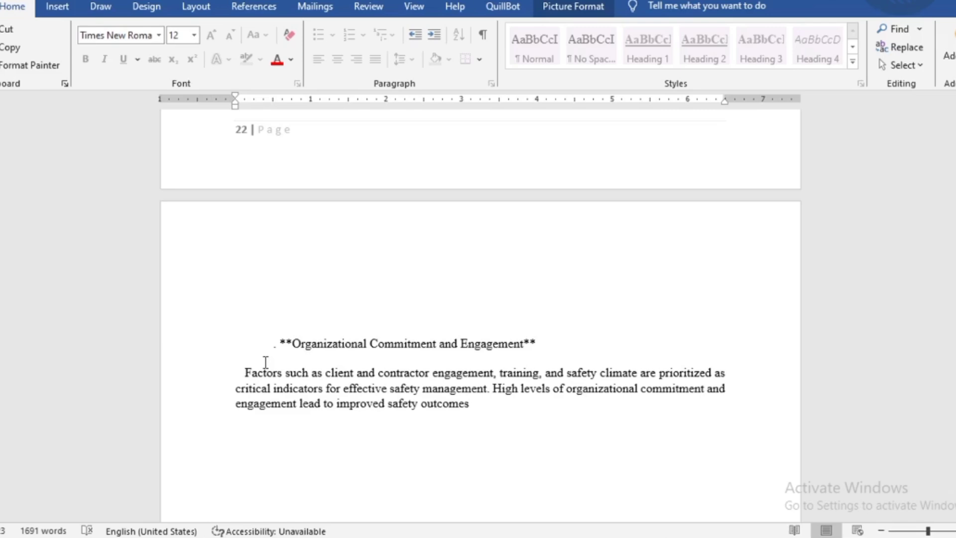
# Step: Enable no added space between same-style paragraphs for the Organizational Commitment and Engagement title and text, and set their line spacing to 2.0
pyautogui.tripleClick(283, 361)
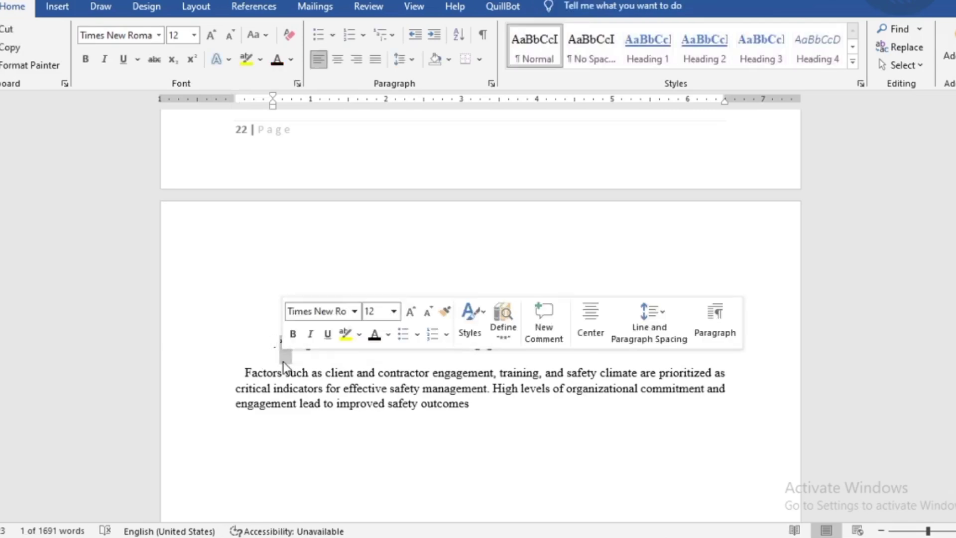
pyautogui.click(265, 353)
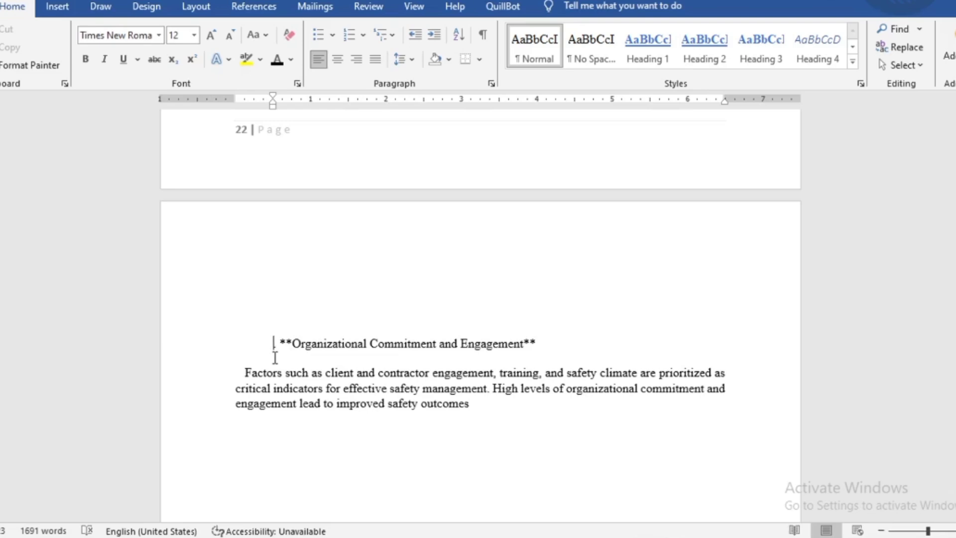
pyautogui.moveTo(273, 342); pyautogui.dragTo(480, 425)
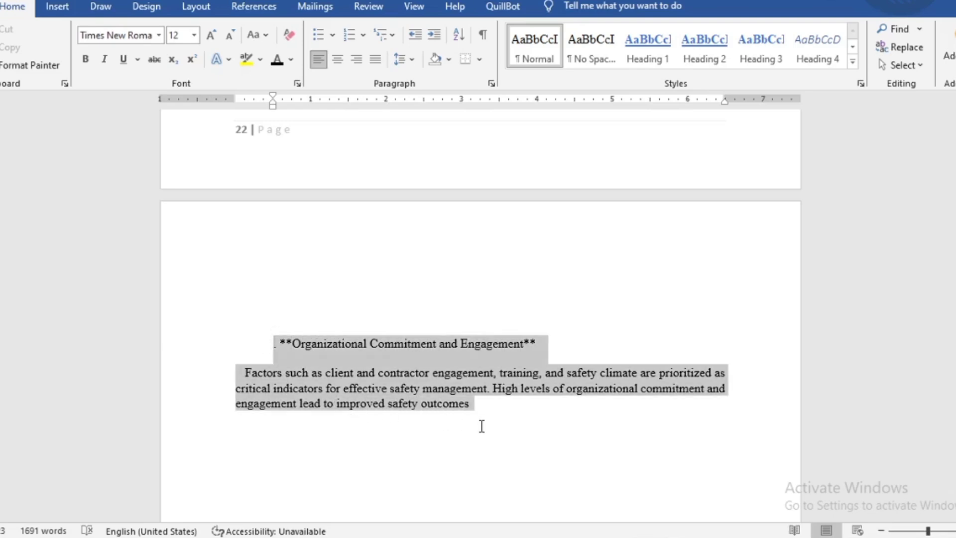
pyautogui.click(489, 85)
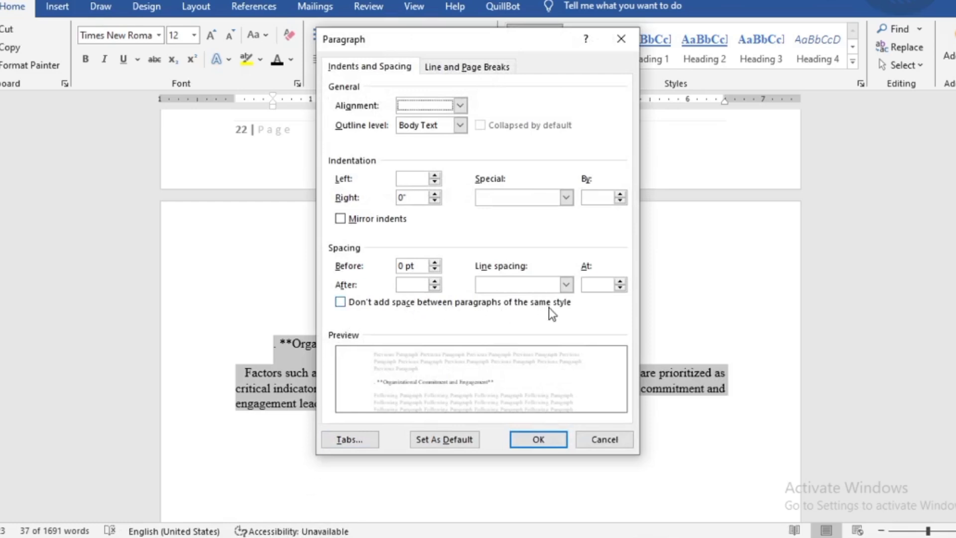
pyautogui.click(341, 303)
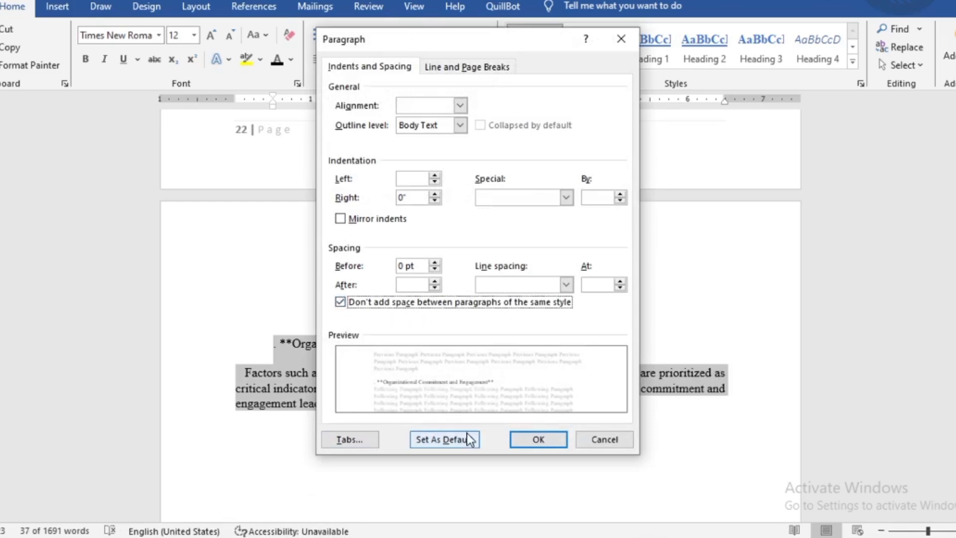
pyautogui.click(539, 440)
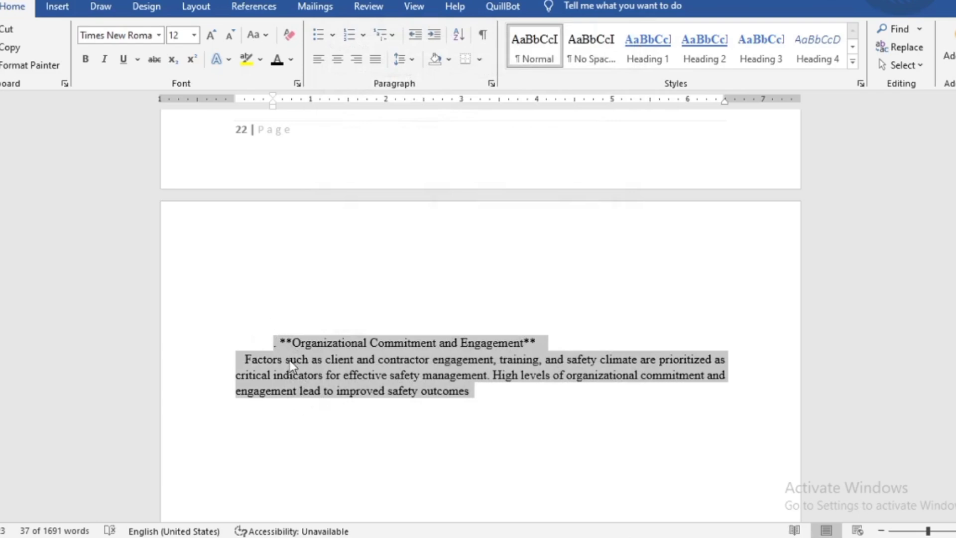
pyautogui.click(396, 62)
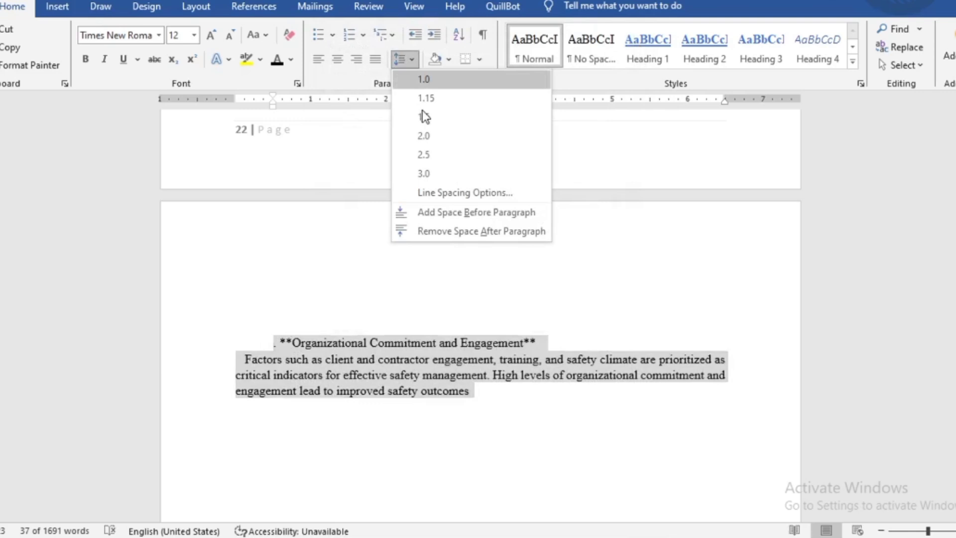
pyautogui.click(429, 135)
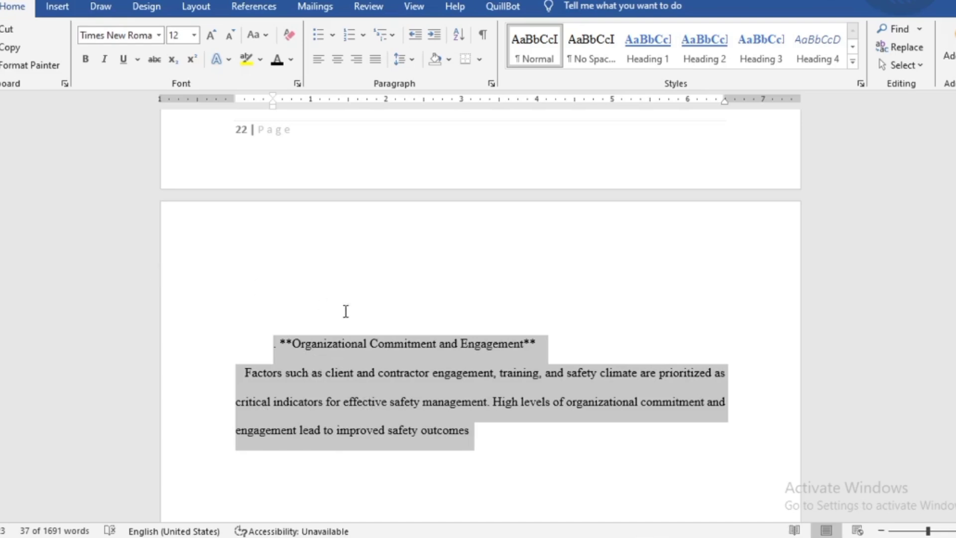
# Step: Examine the pagination, formatting exception and spacing options of the Organizational Commitment and Engagement paragraphs
pyautogui.click(492, 84)
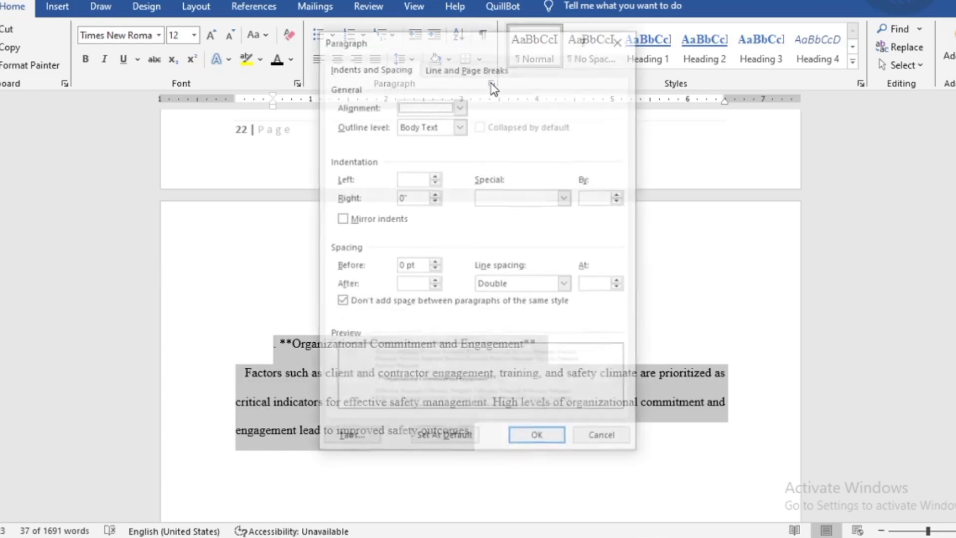
pyautogui.click(450, 68)
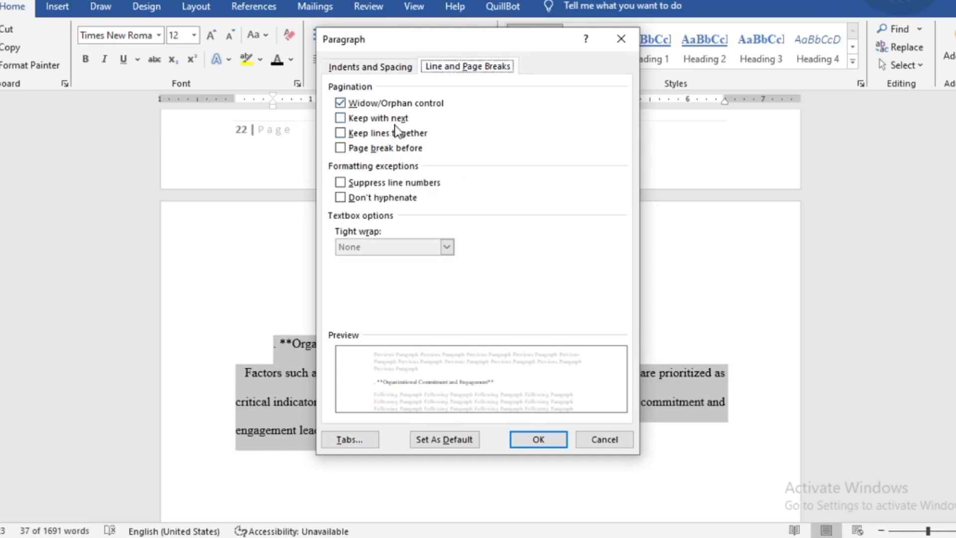
pyautogui.click(340, 133)
pyautogui.click(344, 199)
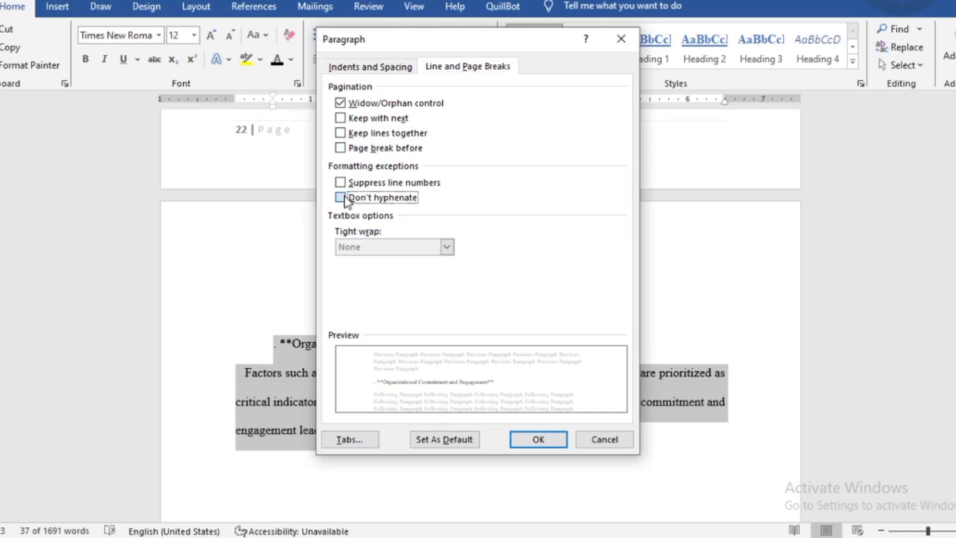
pyautogui.click(341, 198)
pyautogui.click(343, 184)
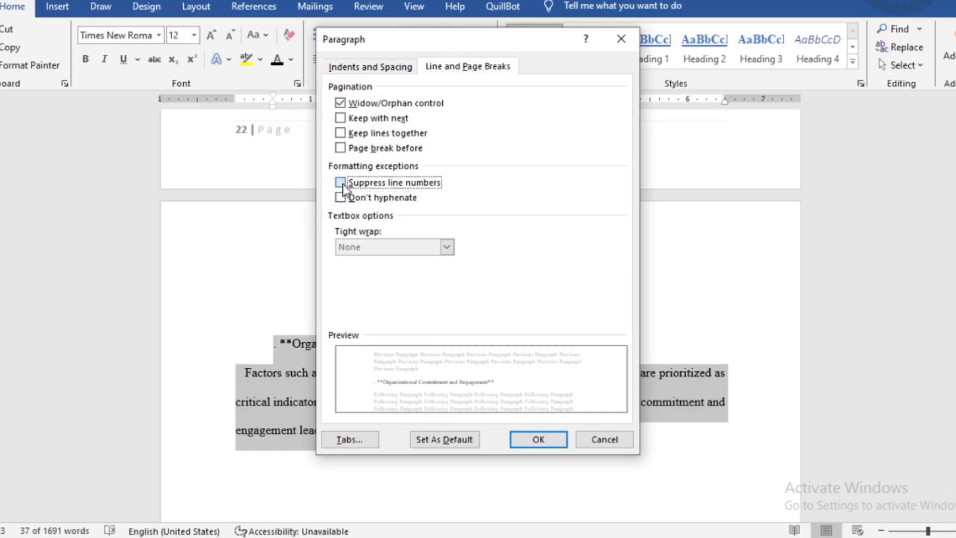
pyautogui.click(401, 65)
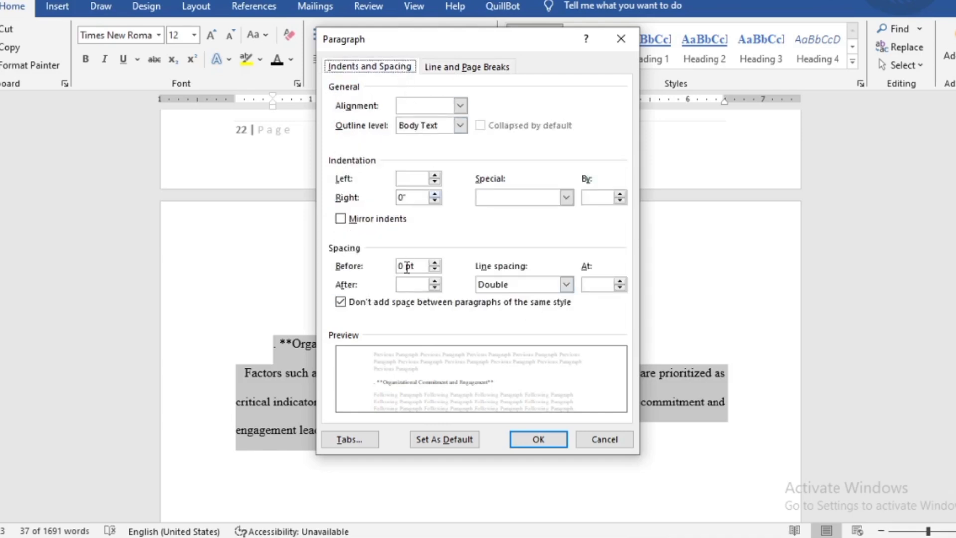
pyautogui.click(537, 445)
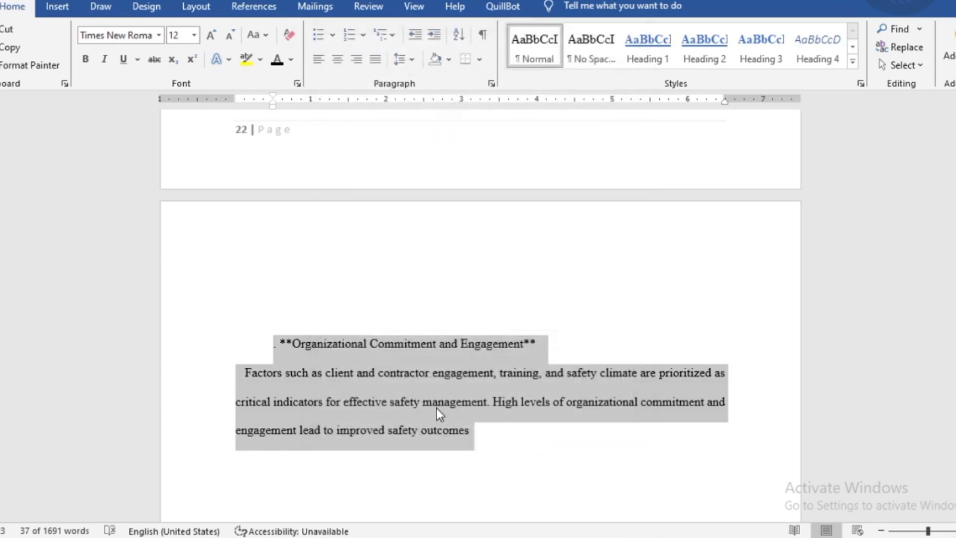
# Step: Update the entire table of contents after the cover page and check its entries
pyautogui.scroll(-8, 434, 393)
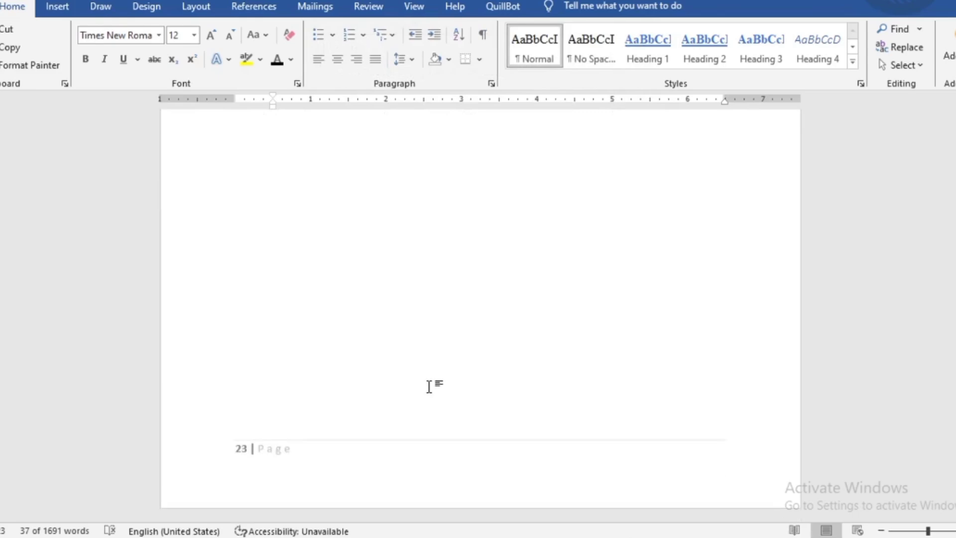
pyautogui.scroll(15, 428, 387)
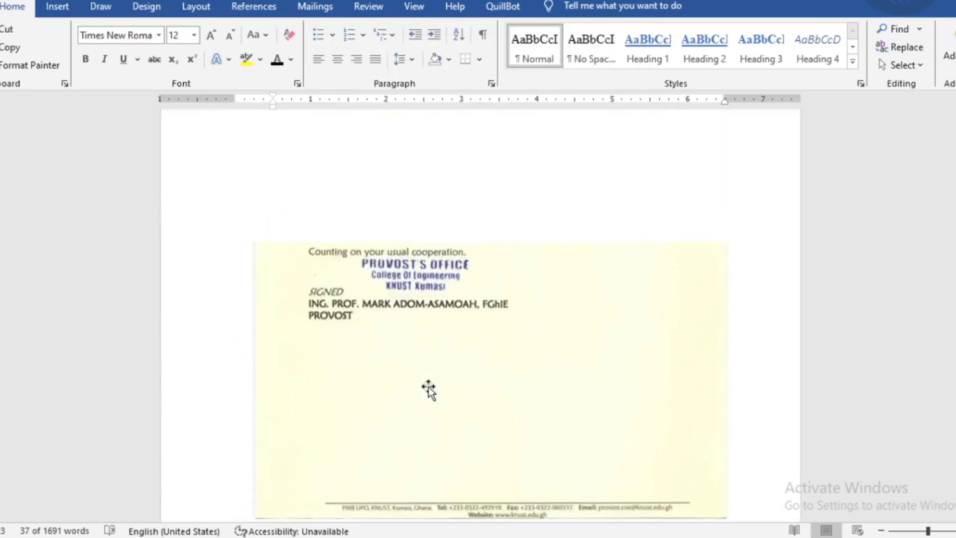
pyautogui.scroll(-12, 429, 387)
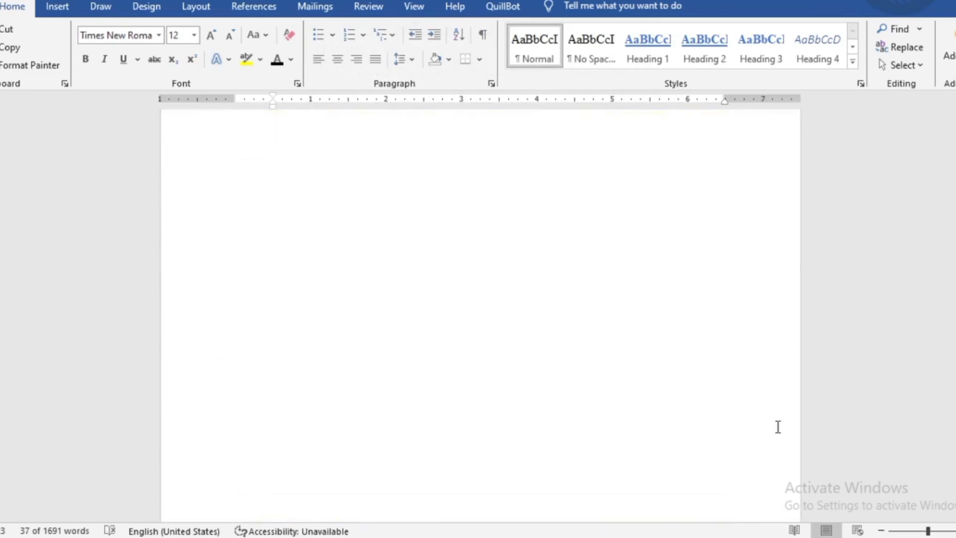
pyautogui.moveTo(955, 466); pyautogui.dragTo(955, 118)
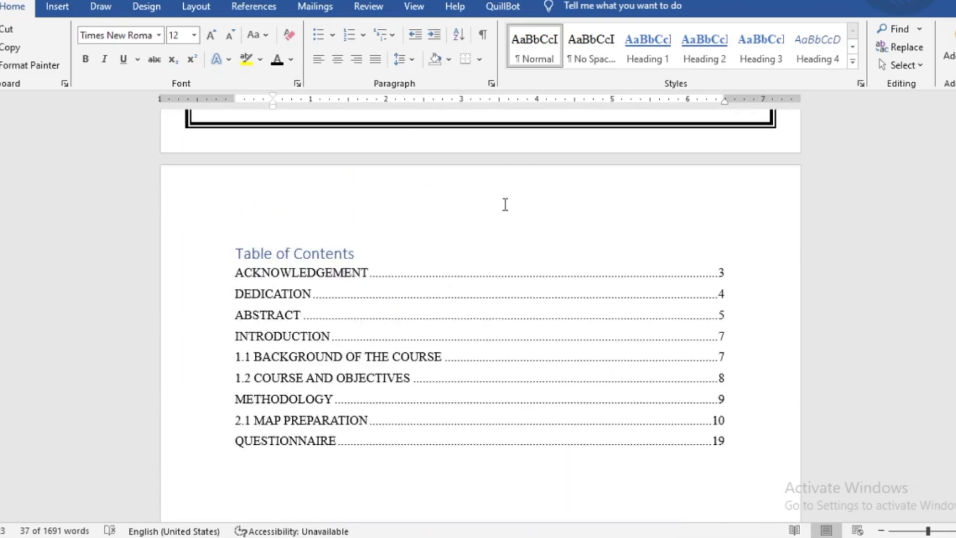
pyautogui.click(287, 253)
pyautogui.click(312, 232)
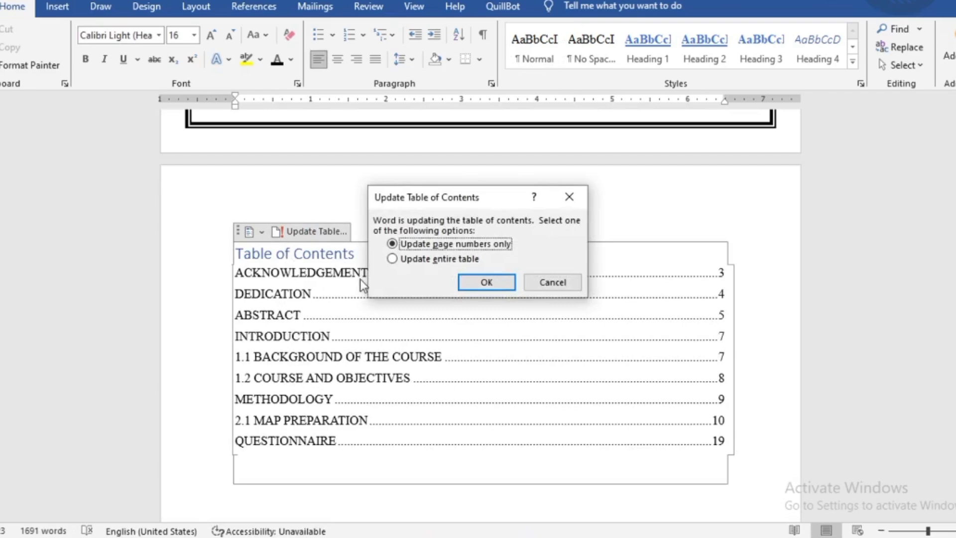
pyautogui.click(392, 259)
pyautogui.click(481, 281)
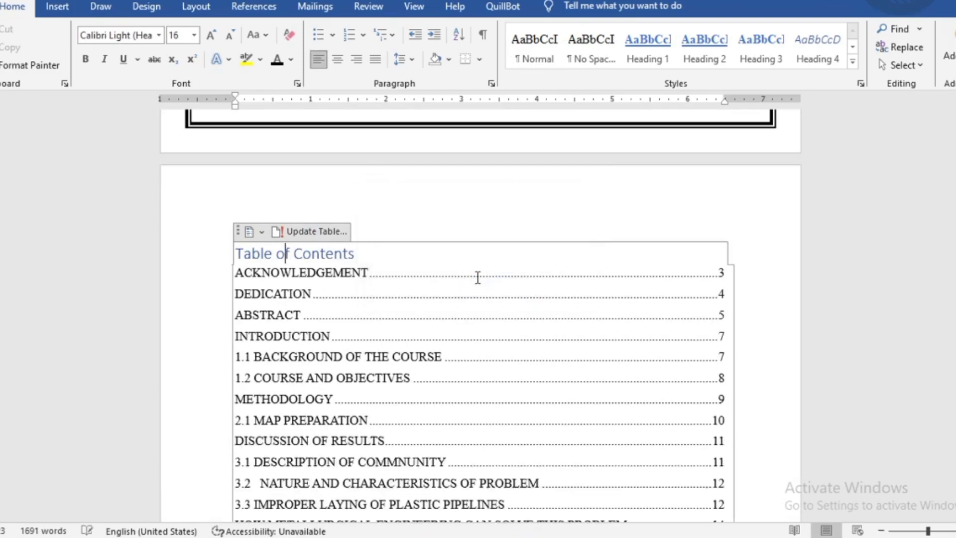
pyautogui.scroll(-5, 477, 276)
pyautogui.scroll(4, 515, 290)
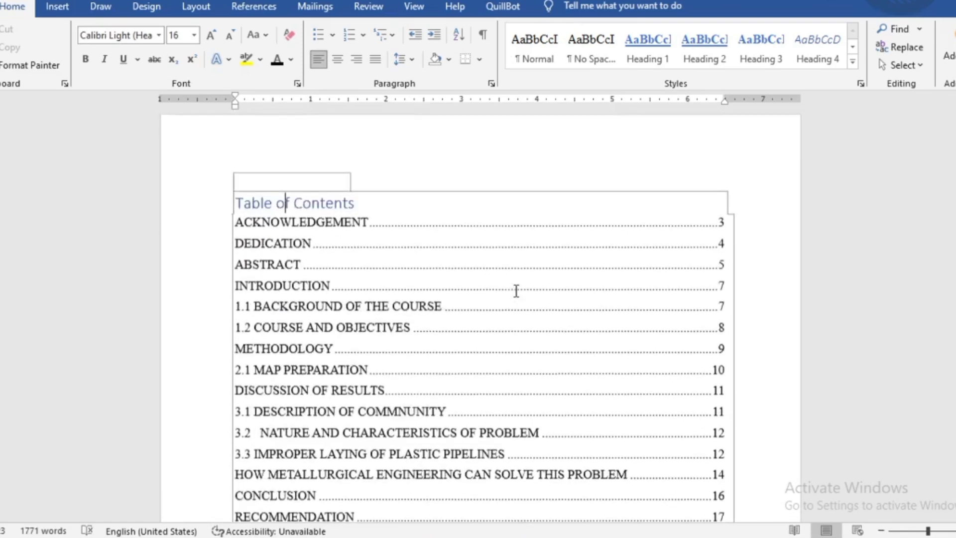
pyautogui.scroll(1, 516, 291)
pyautogui.scroll(-6, 517, 291)
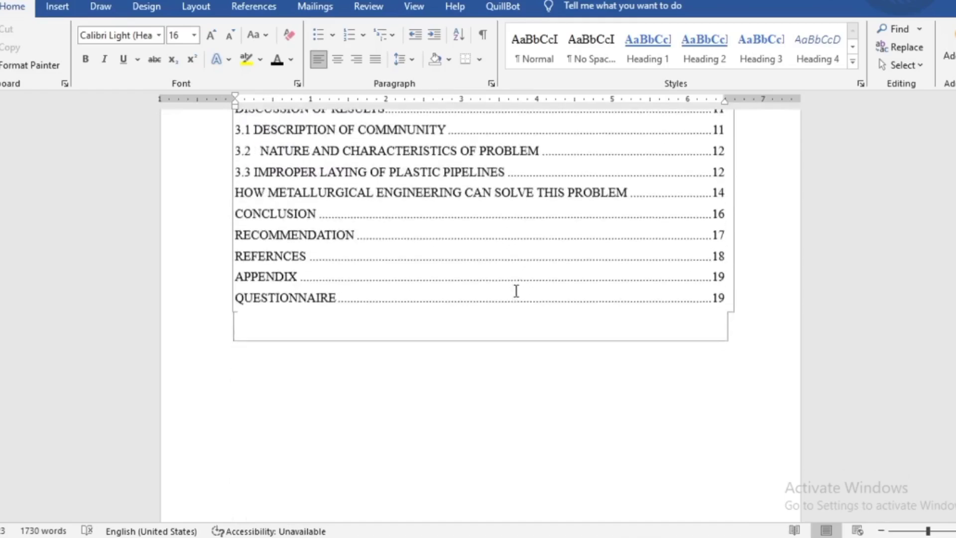
# Step: Insert an automatic table of figures with the Figure caption label in the blank space above LIST OF TABLES AND FIGURES
pyautogui.scroll(-7, 516, 291)
pyautogui.scroll(-20, 517, 290)
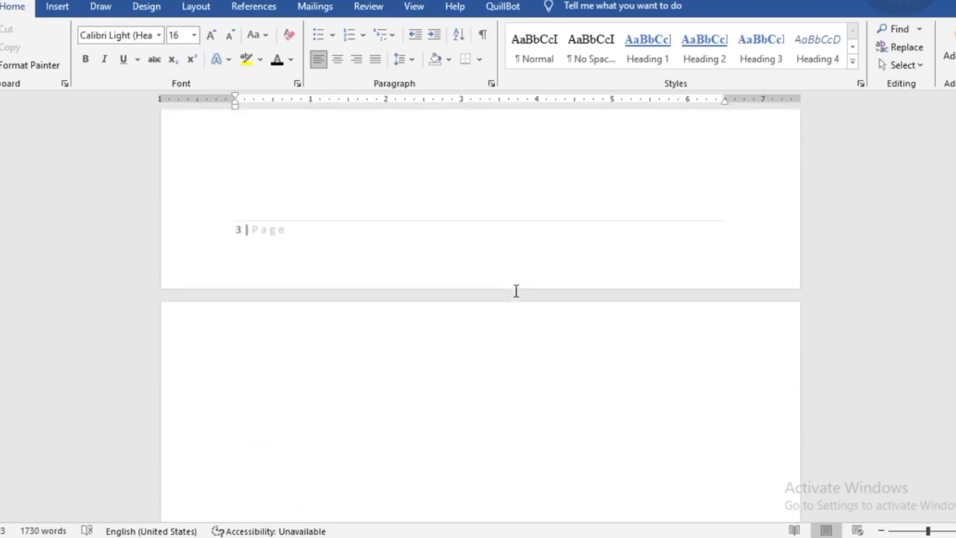
pyautogui.scroll(-15, 516, 291)
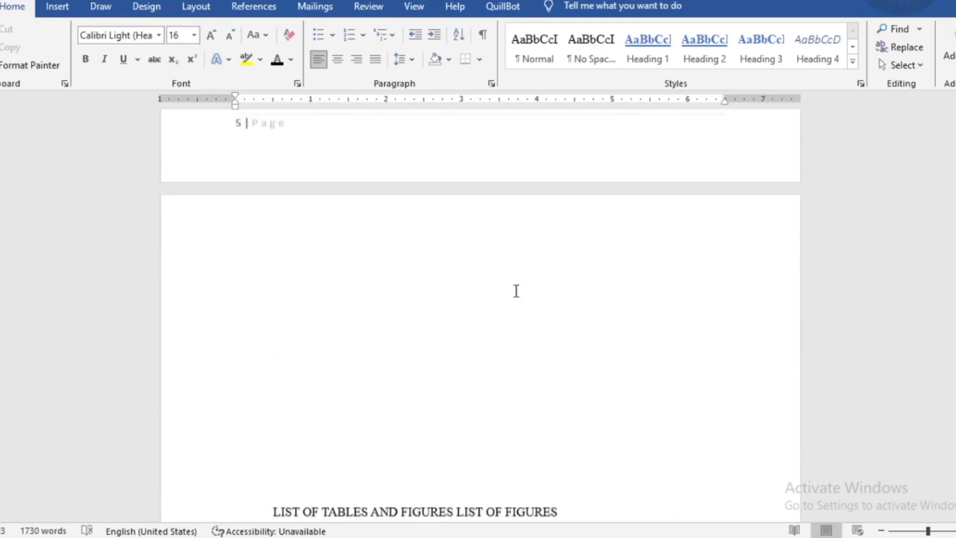
pyautogui.scroll(5, 517, 291)
pyautogui.scroll(6, 517, 290)
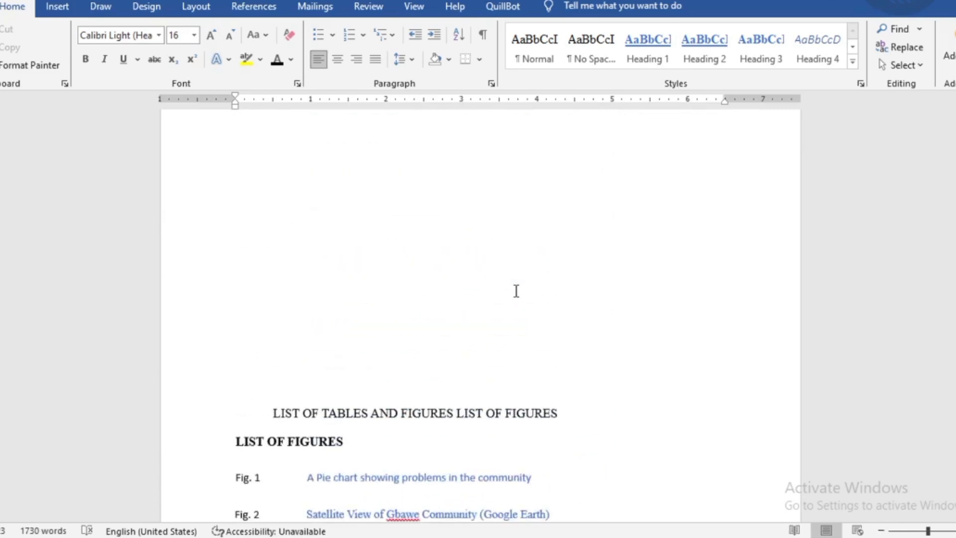
pyautogui.scroll(-3, 514, 290)
pyautogui.scroll(7, 515, 290)
pyautogui.click(419, 250)
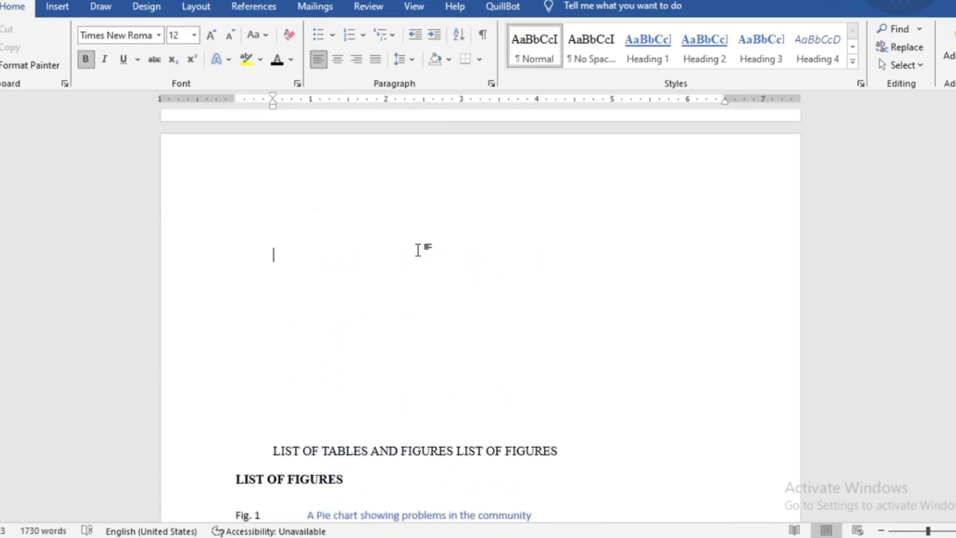
pyautogui.click(581, 7)
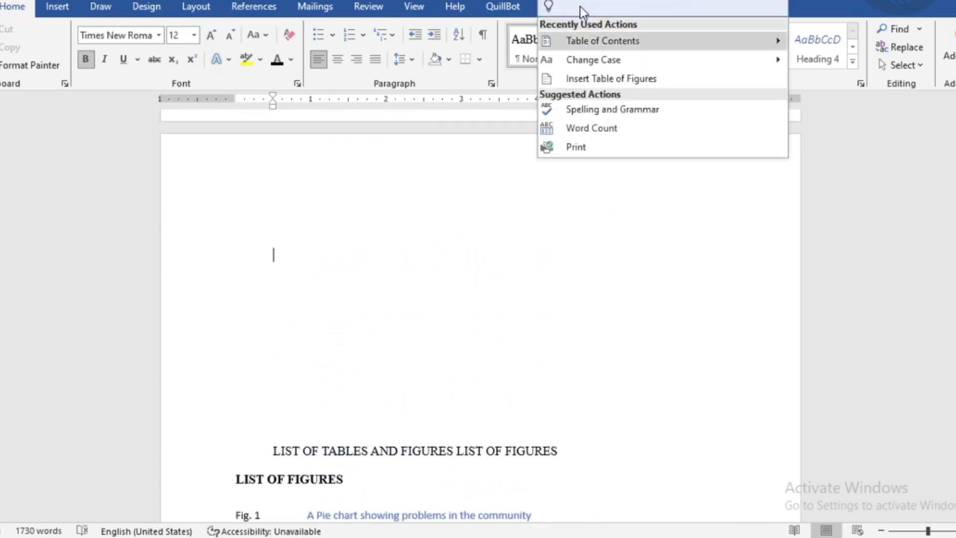
pyautogui.write('lis')
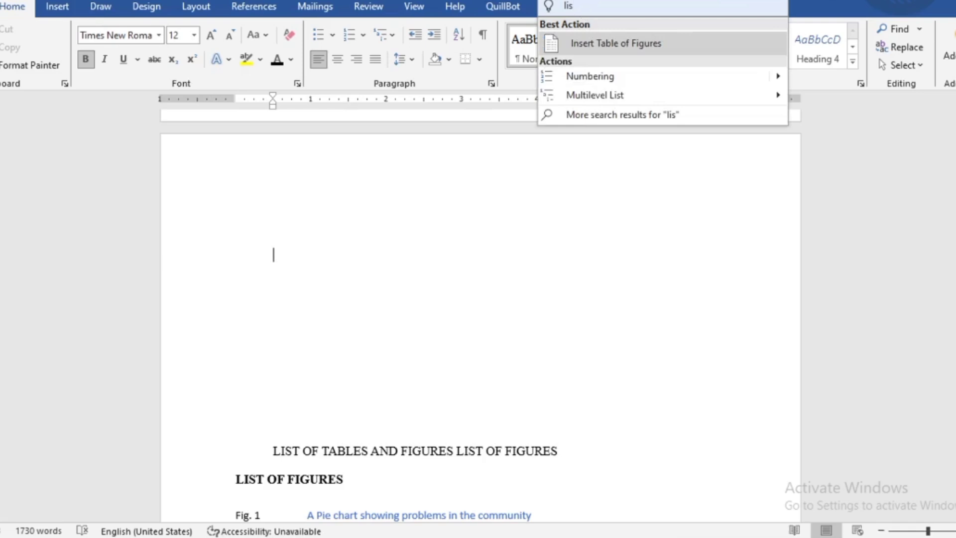
pyautogui.click(585, 43)
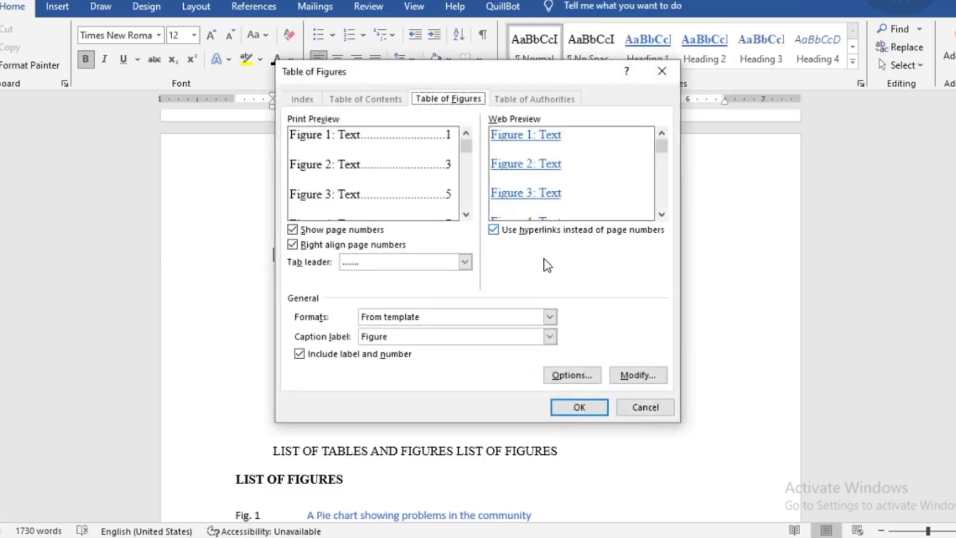
pyautogui.click(550, 336)
pyautogui.click(550, 339)
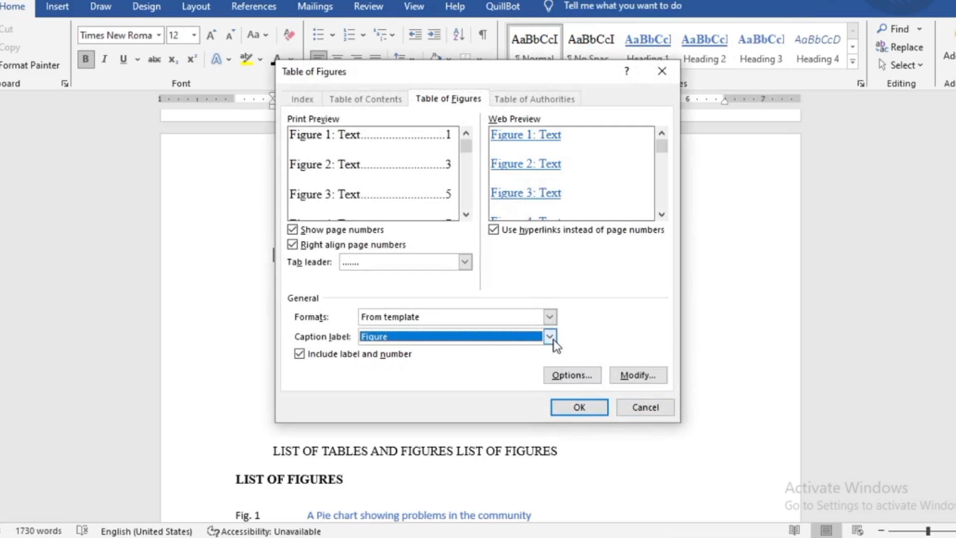
pyautogui.click(570, 408)
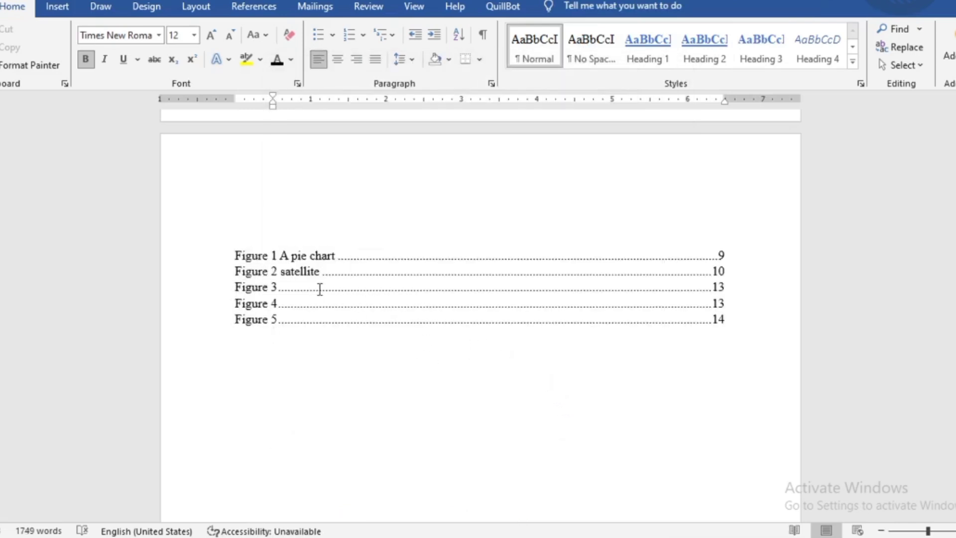
pyautogui.scroll(2, 333, 318)
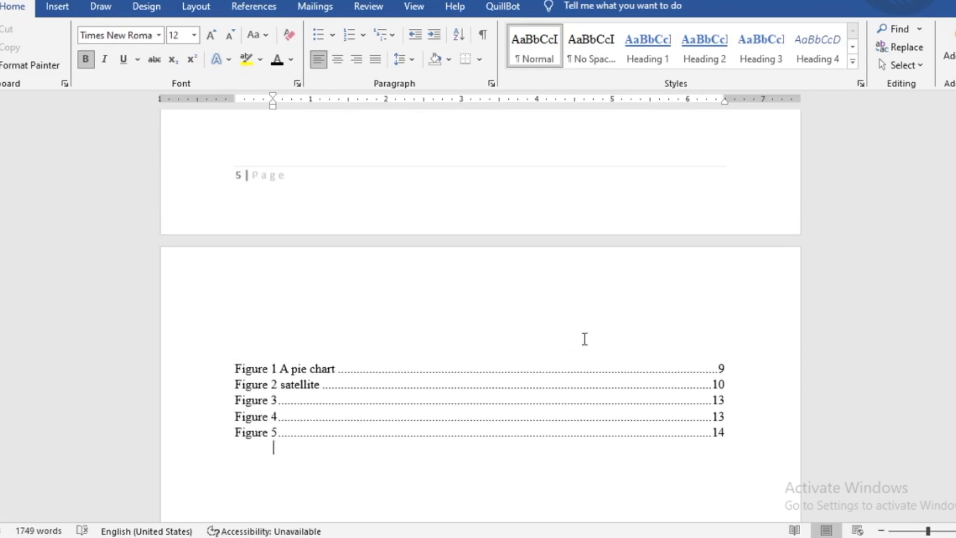
pyautogui.scroll(-6, 589, 359)
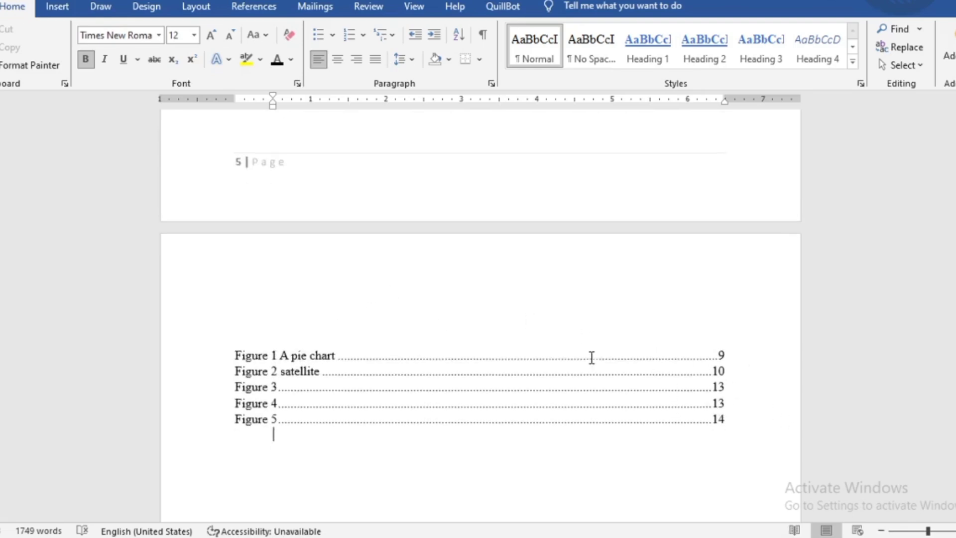
pyautogui.scroll(-10, 592, 357)
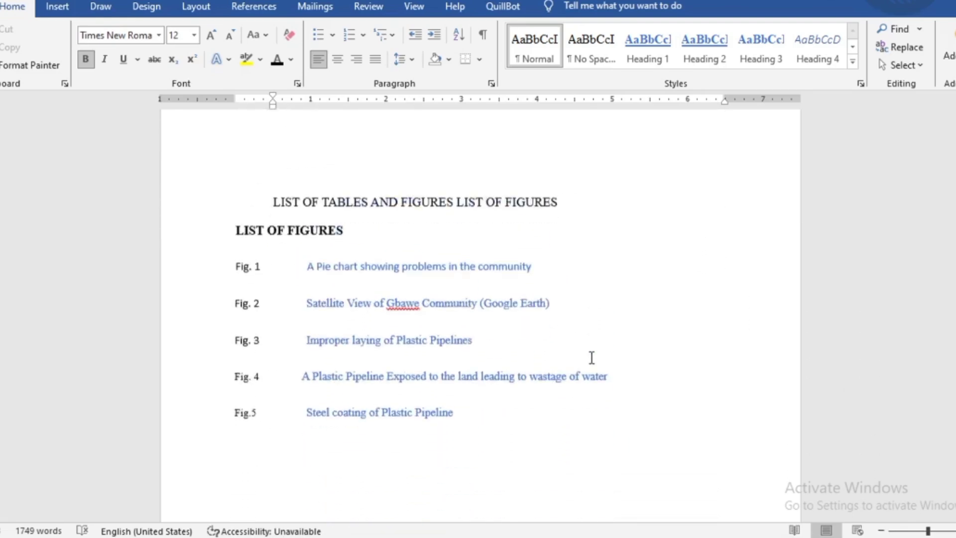